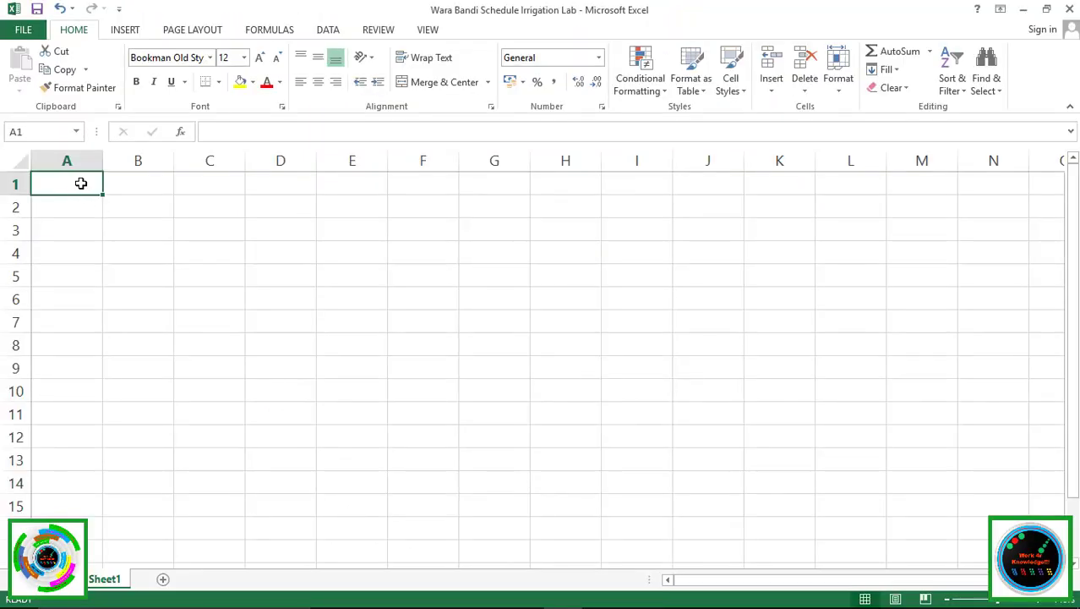
- Enter the headings Sr #, Land Owner Name and Area in A1:C1
text(Sr #)
key(Tab)
text(Land O)
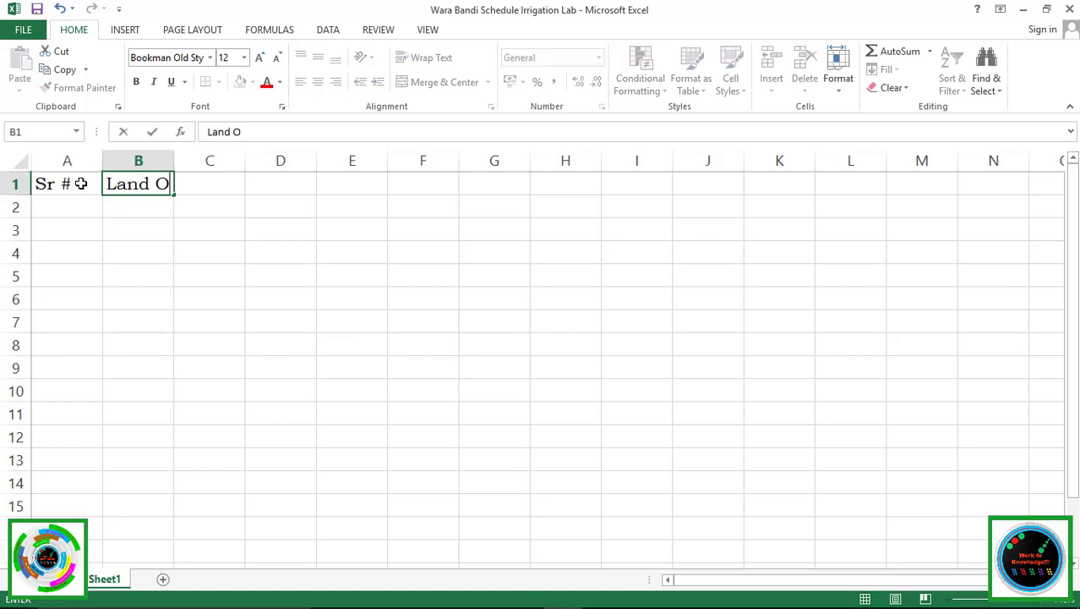
text(wner Name)
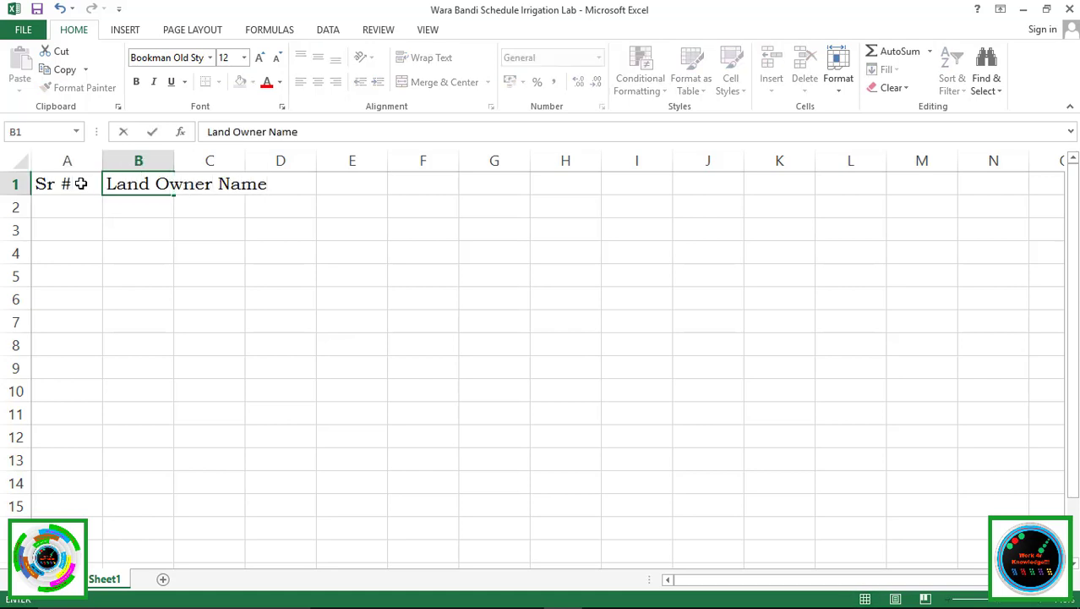
key(Tab)
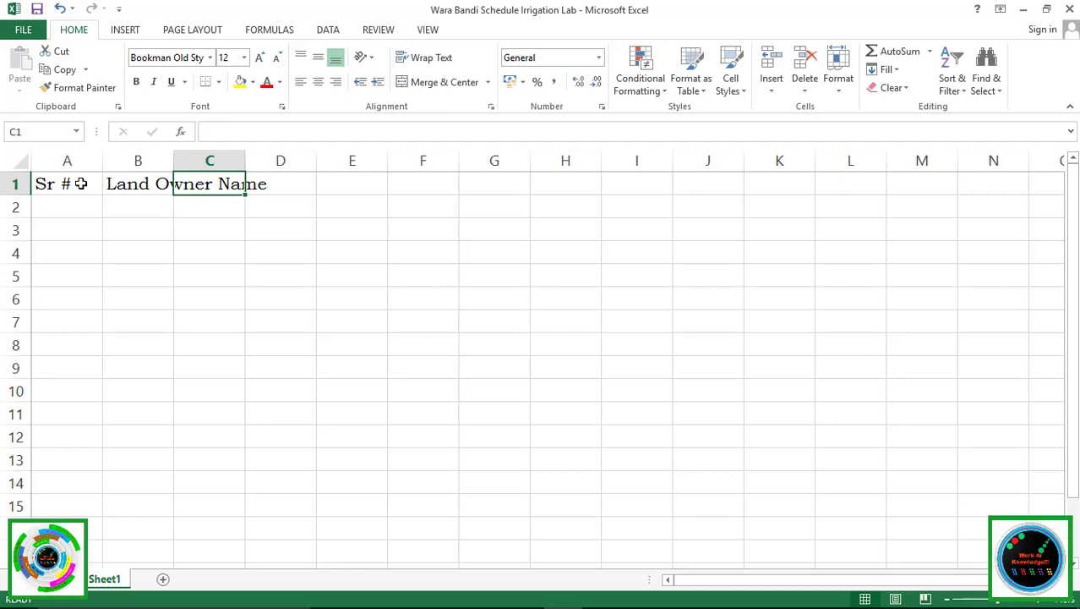
text(Area)
key(Tab)
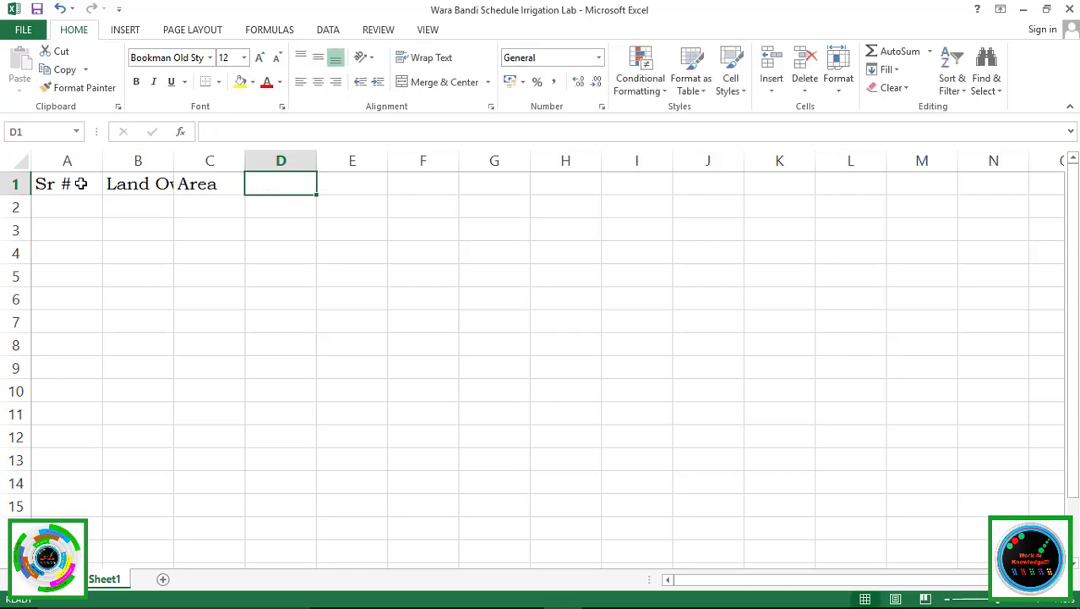
- Write the multi-line Filling Time heading in D1 and start correcting its hours line
text(Filling Time)
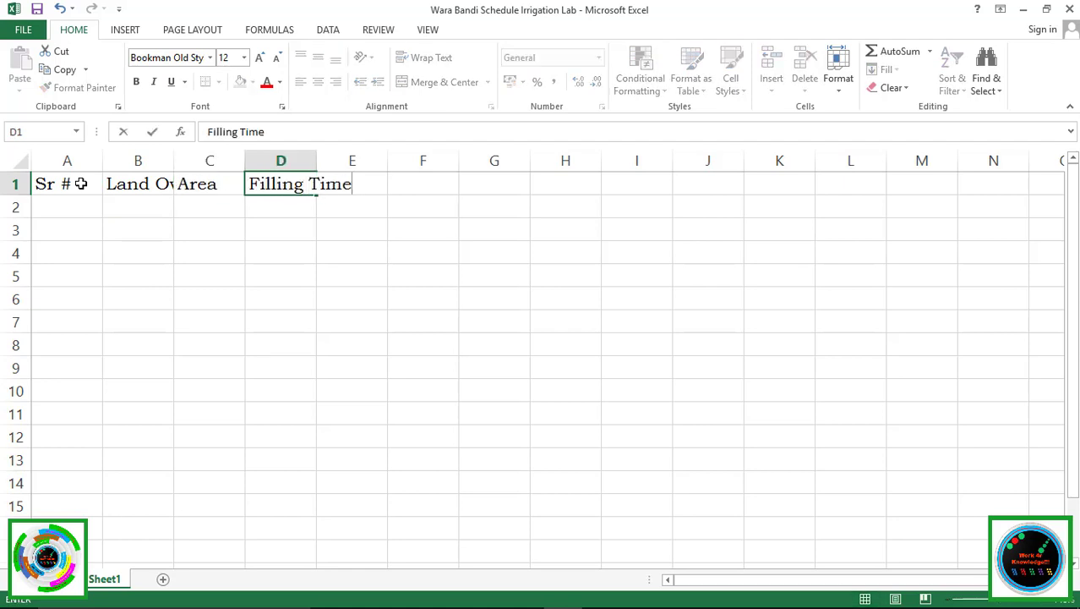
key(alt+Return)
text((Tt))
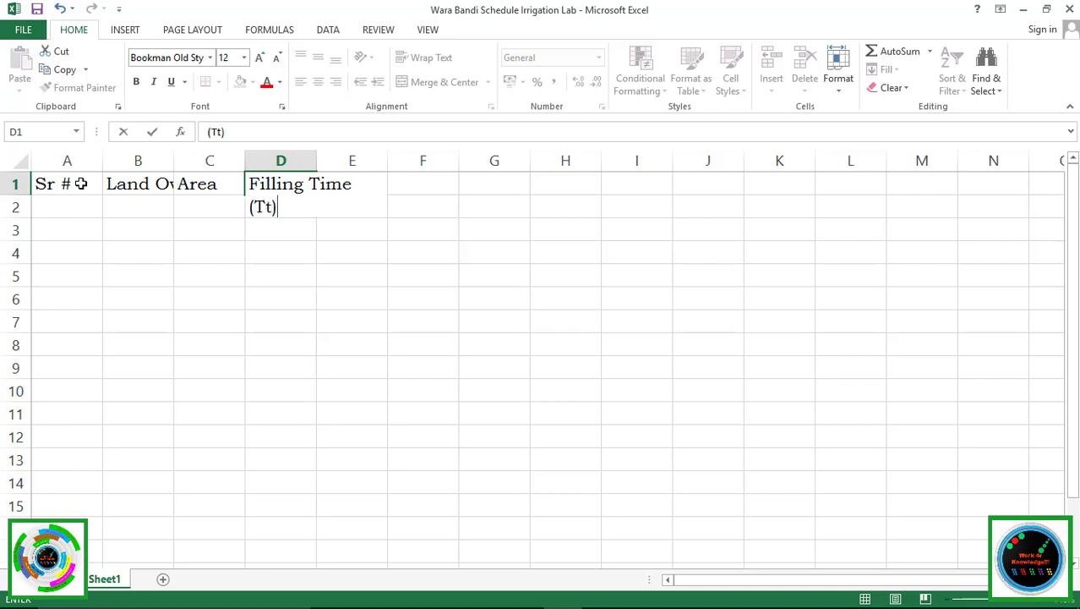
key(alt+Return)
text(hours)
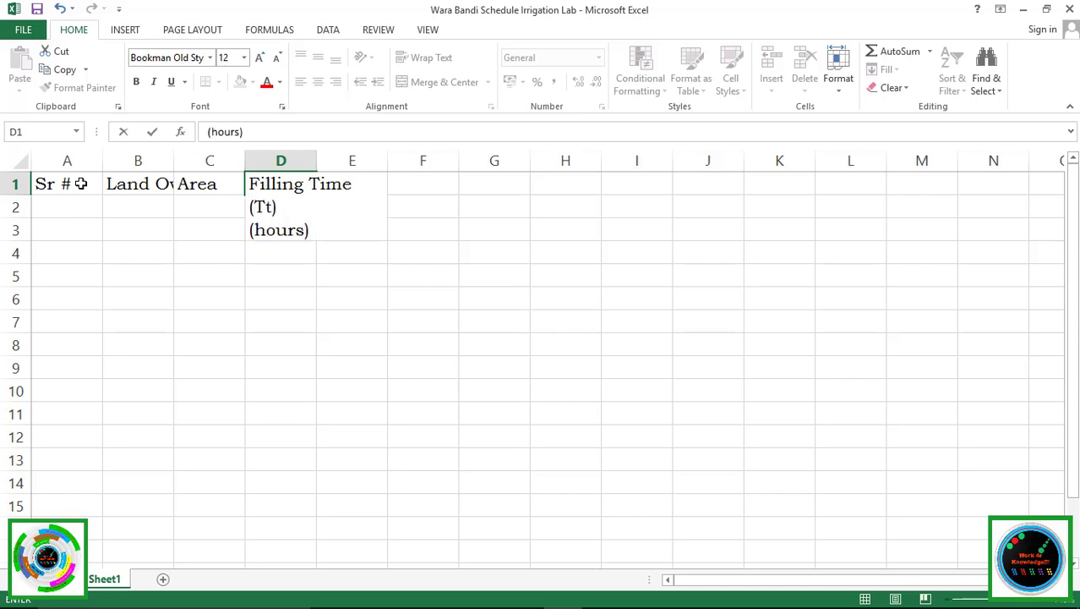
key(ctrl+Return)
key(F2)
key(Left)
key(Left)
key(Left)
key(Delete)
- Finish the Filling Time heading's unit line as (Hours)
text(H)
key(Return)
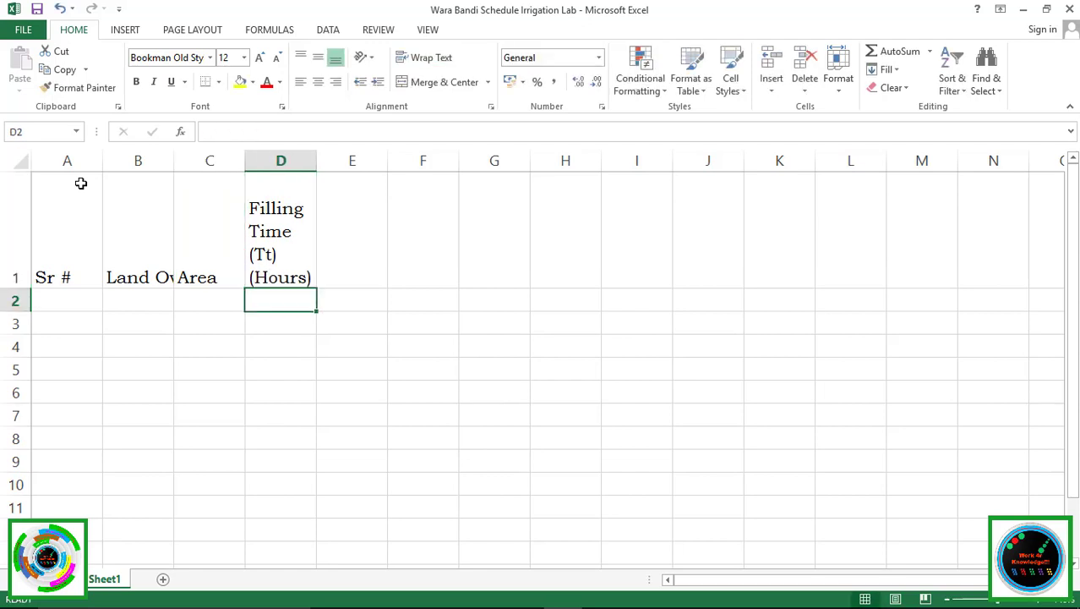
key(Up)
key(Right)
- Write the wrapped heading Drainage Time (TD) (Hours) in E1
text(Drainag)
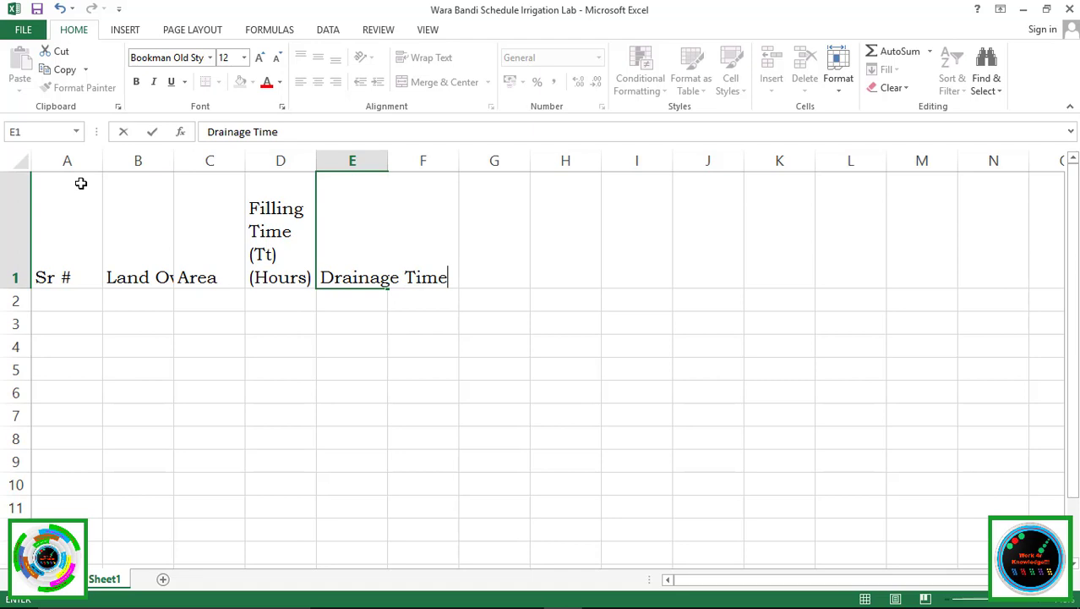
key(alt+Return)
text((Td))
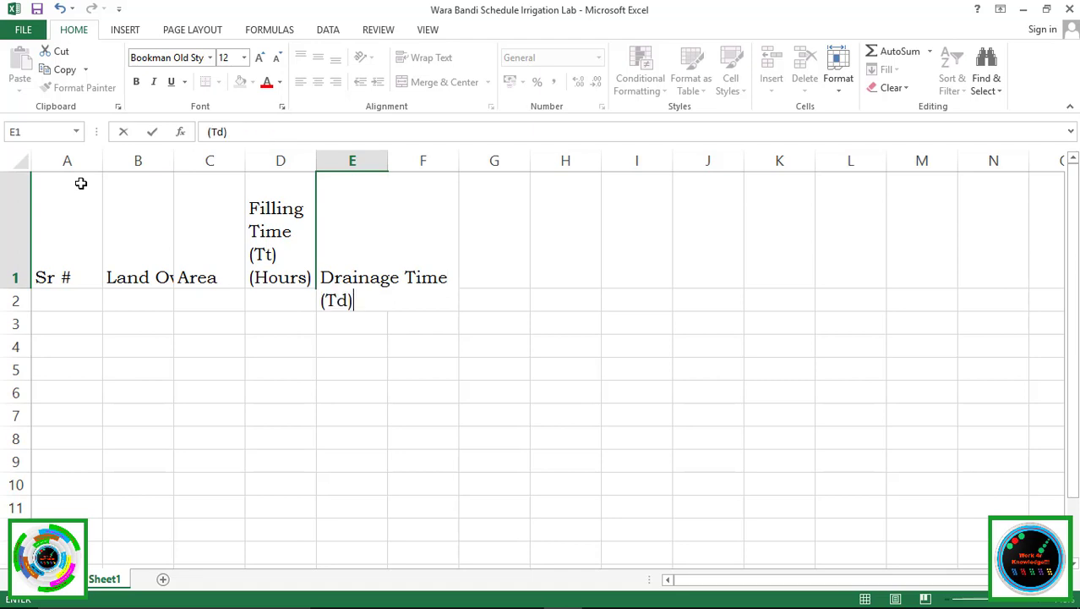
key(Left)
key(Right)
key(F2)
key(Left)
key(BackSpace)
text(D)
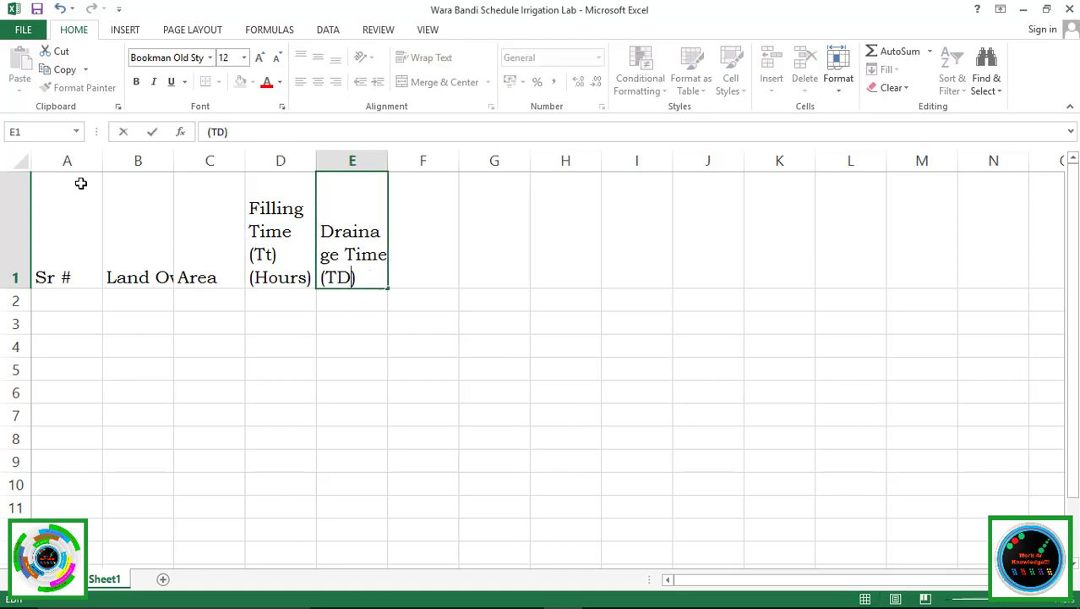
key(alt+Return)
text((Hours))
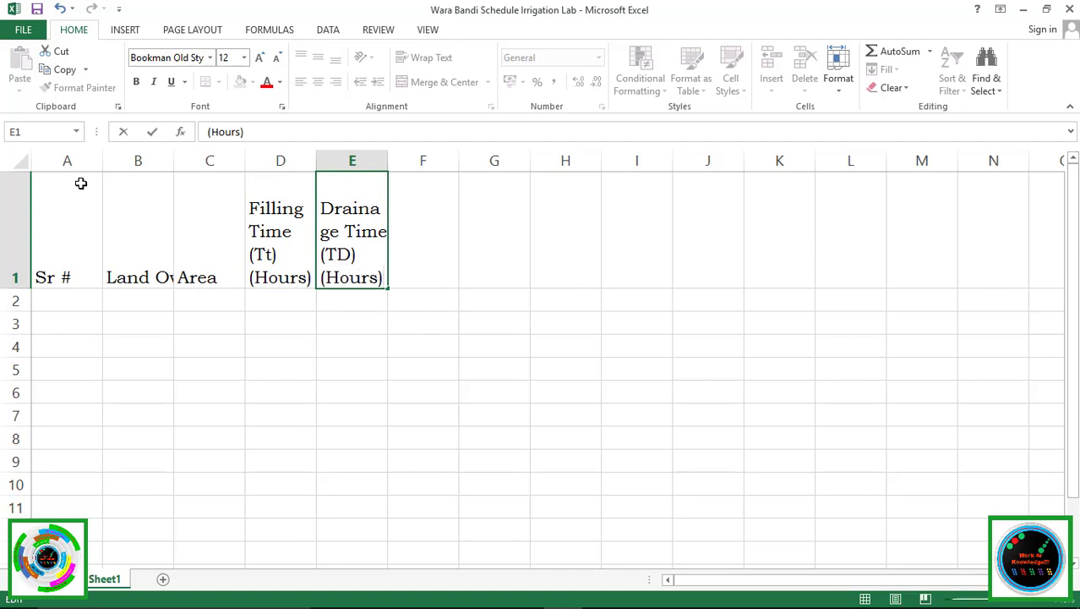
key(Tab)
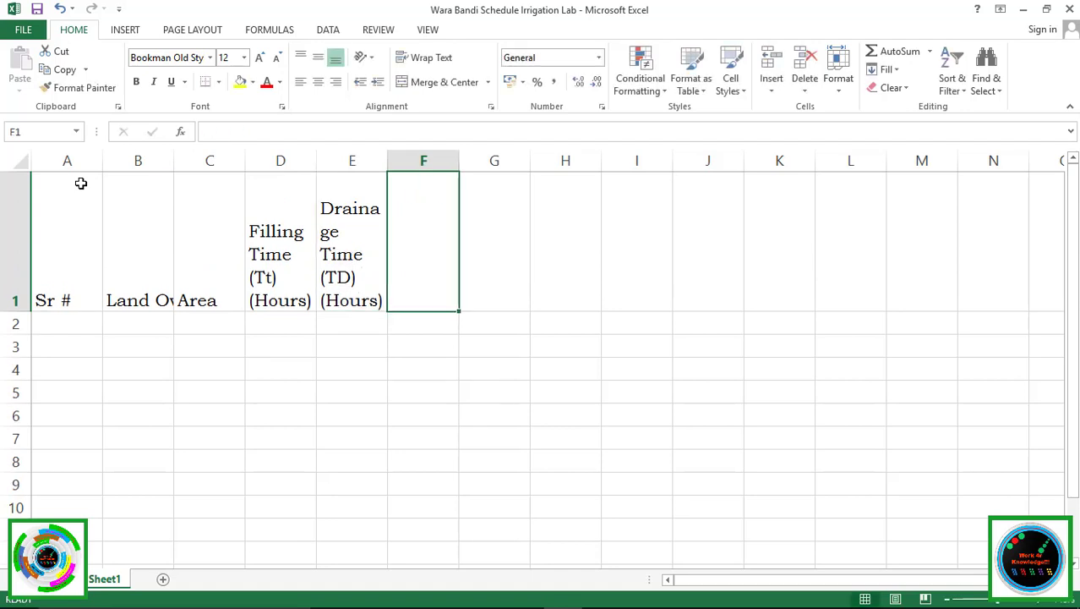
- Write the wrapped heading Unit Irrigation Time (Tu) (Hours/Acre) in F1
text(Unit Irrig)
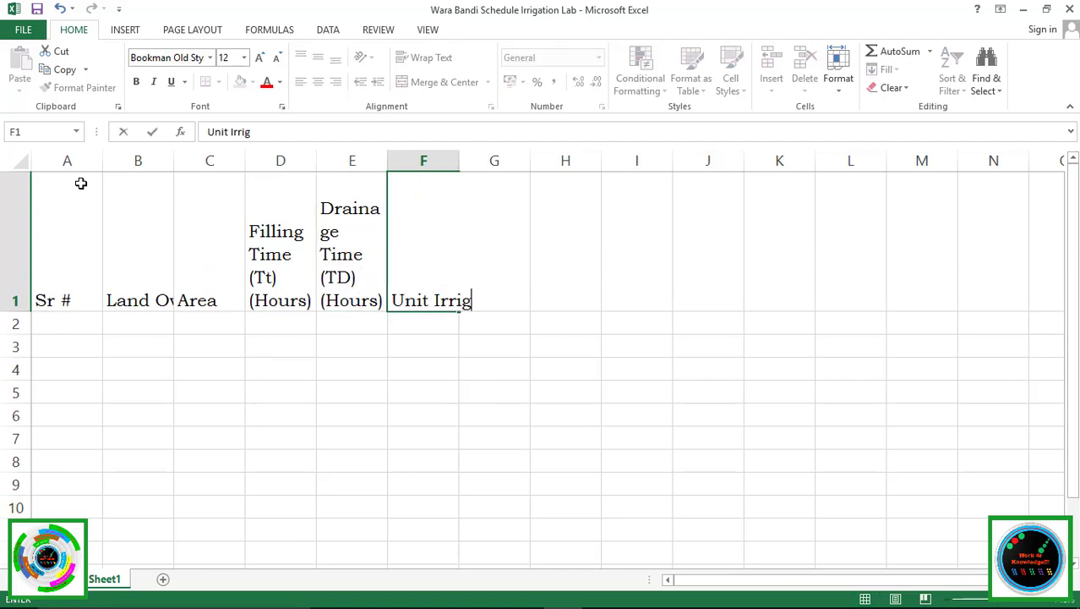
text(ation Time)
key(alt+Return)
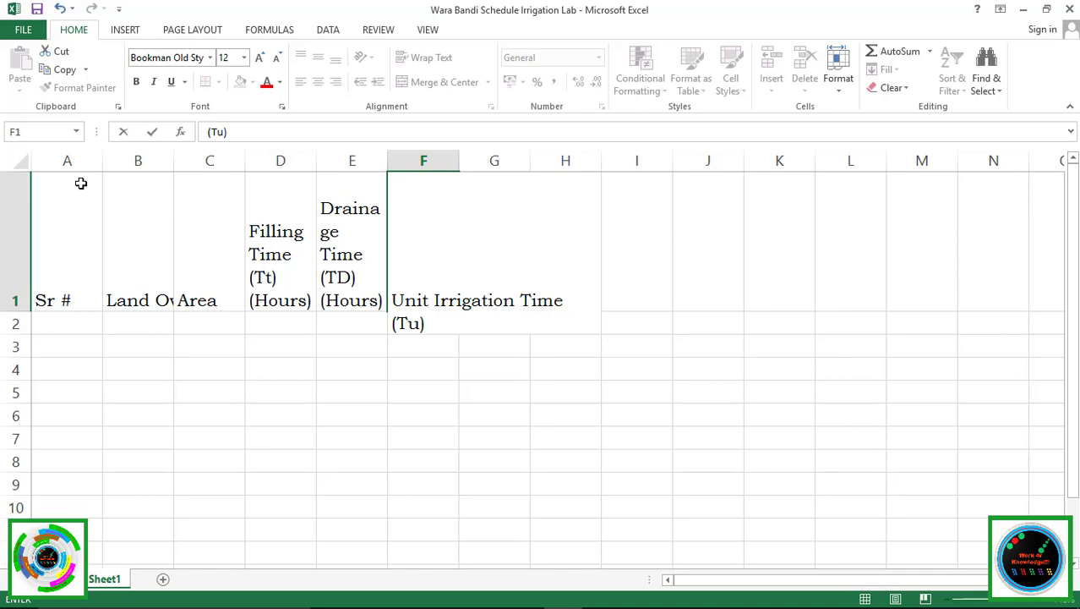
key(alt+Return)
text((Hours)
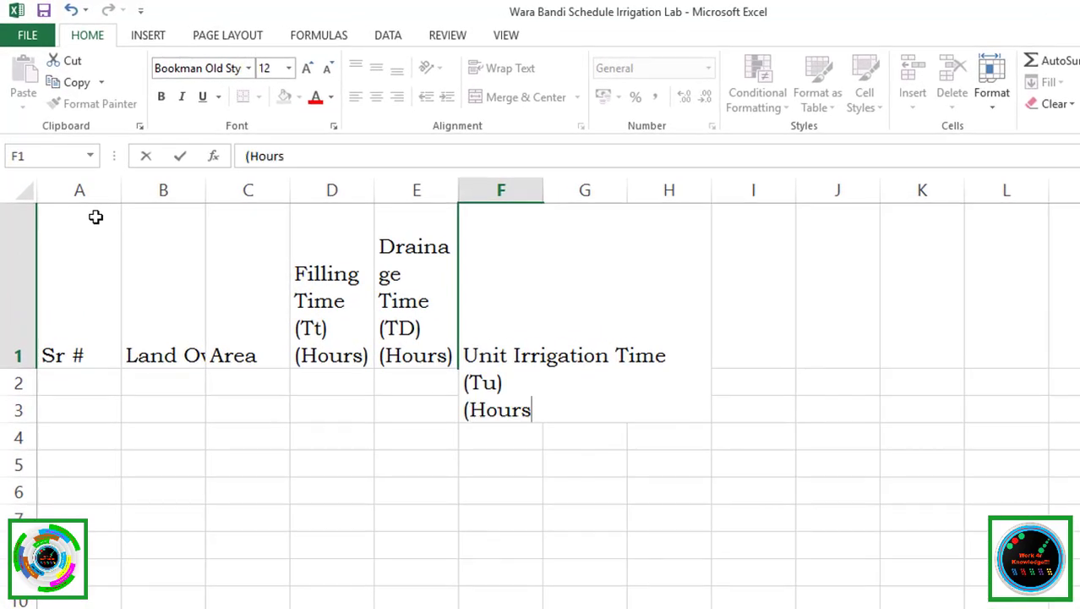
text(/Acre)
key(Tab)
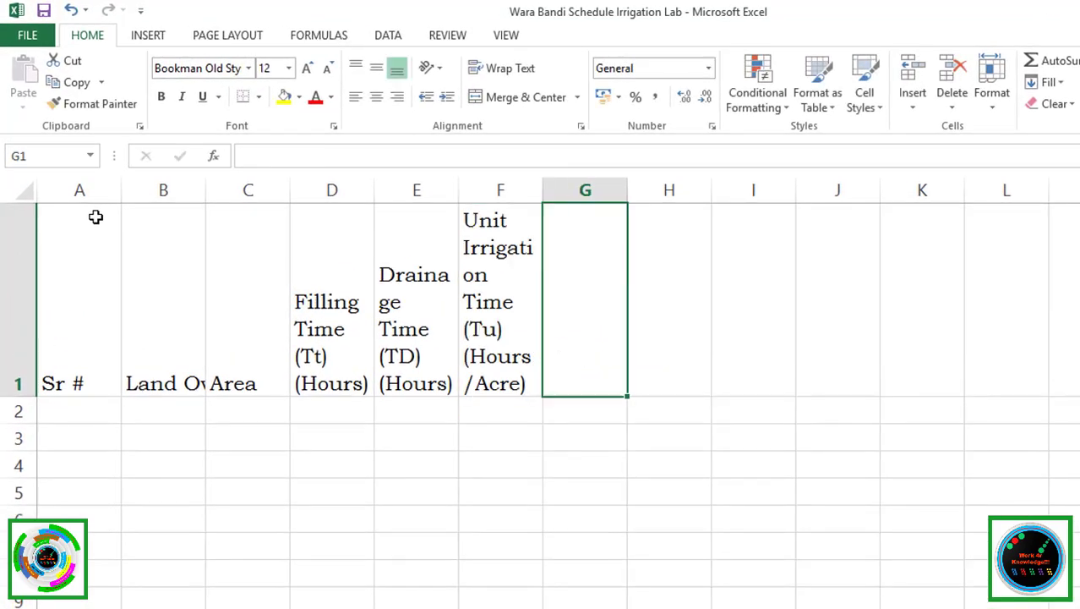
- Write the wrapped heading Turn Time (Tt) (Hours) in G1
text(Dra)
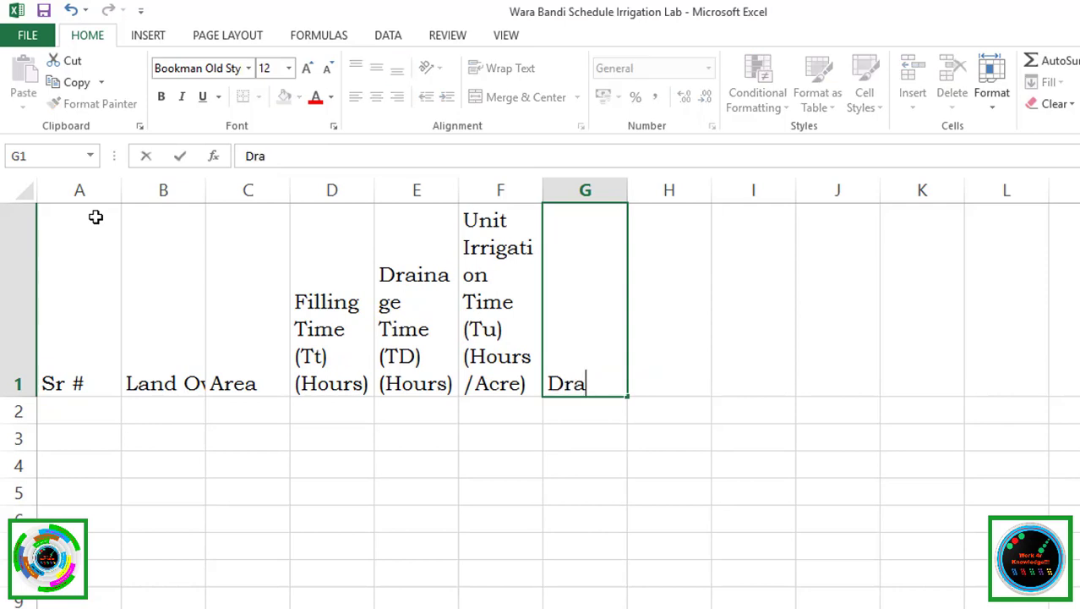
key(BackSpace)
key(BackSpace)
key(BackSpace)
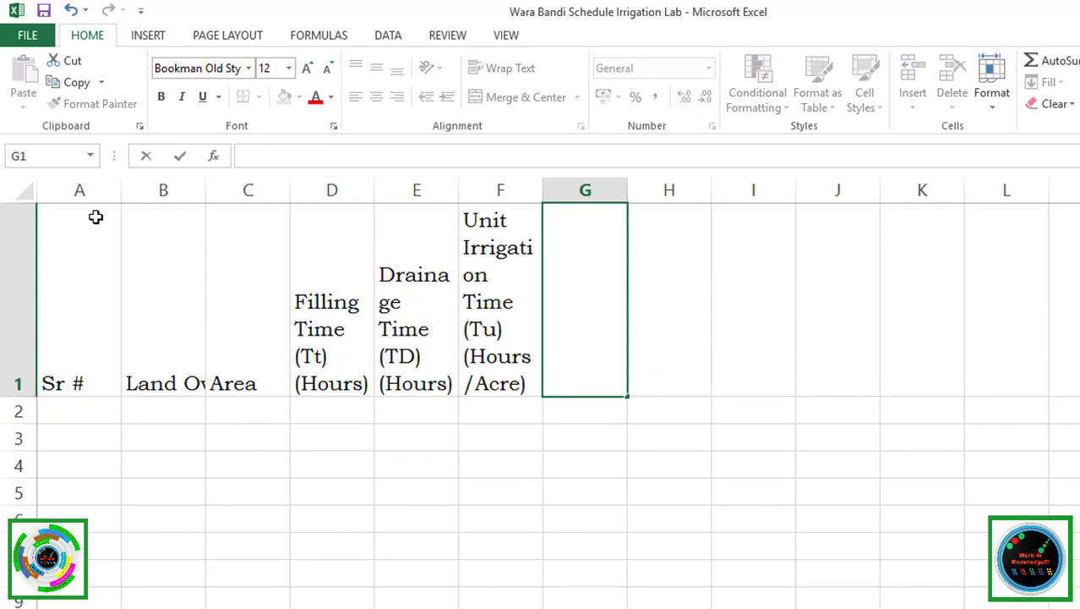
text(Turn Time)
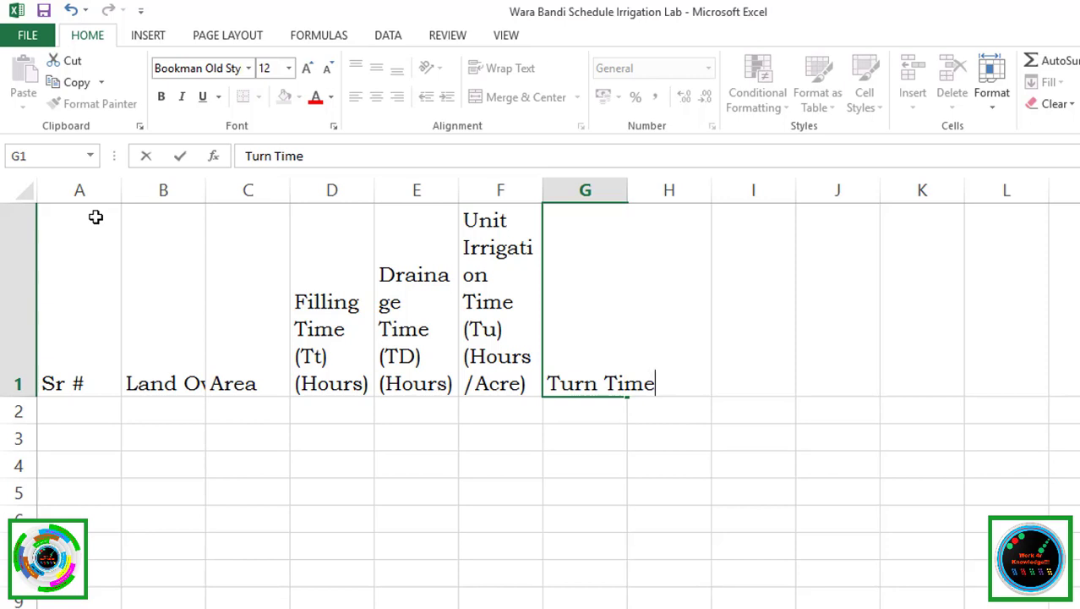
key(alt+Return)
text((TT)
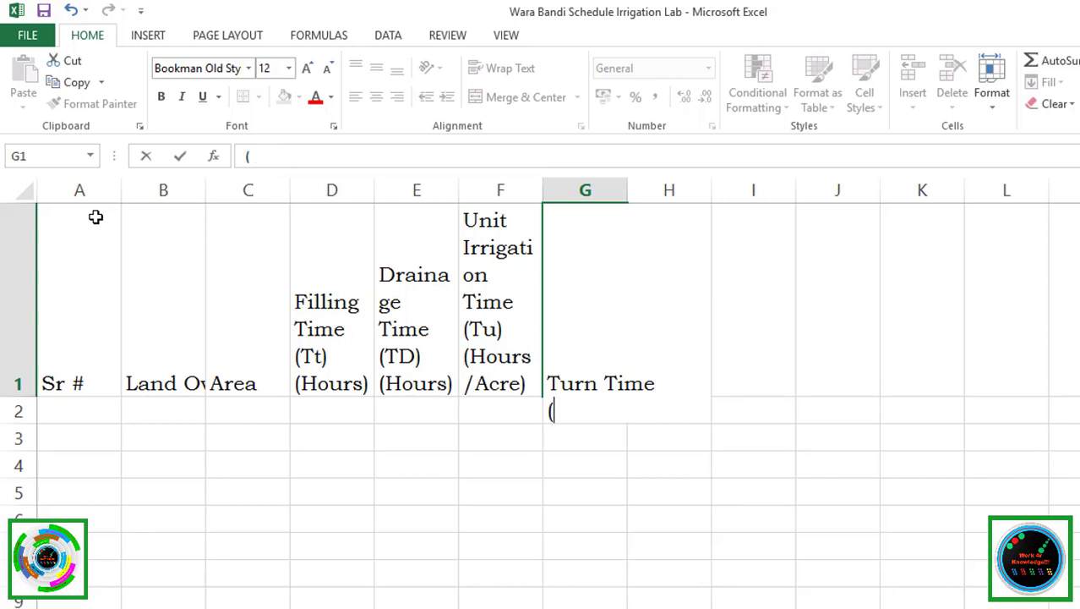
text())
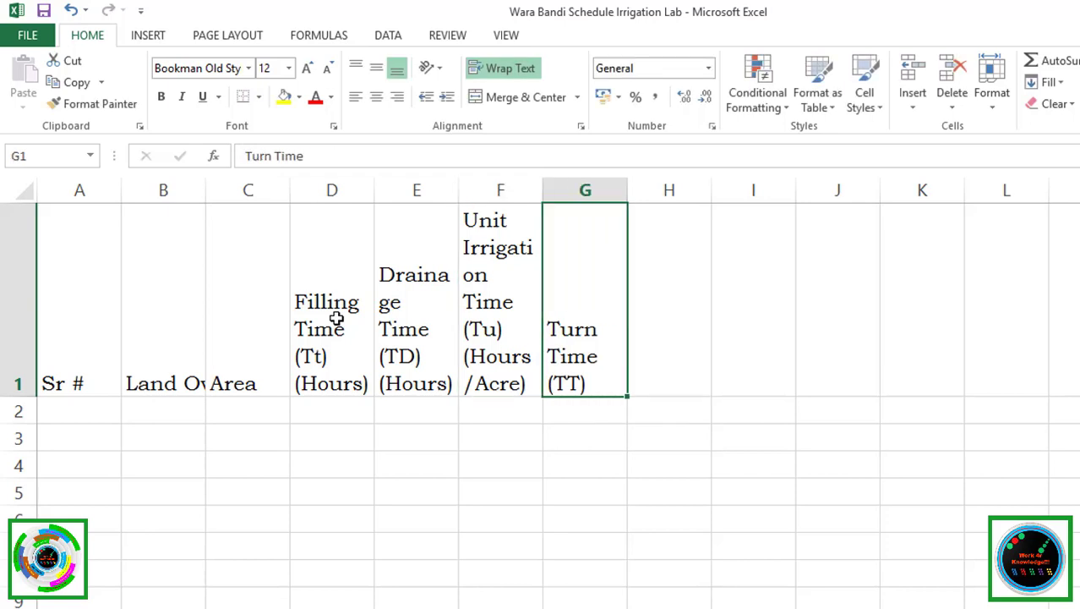
key(BackSpace)
key(BackSpace)
text(t))
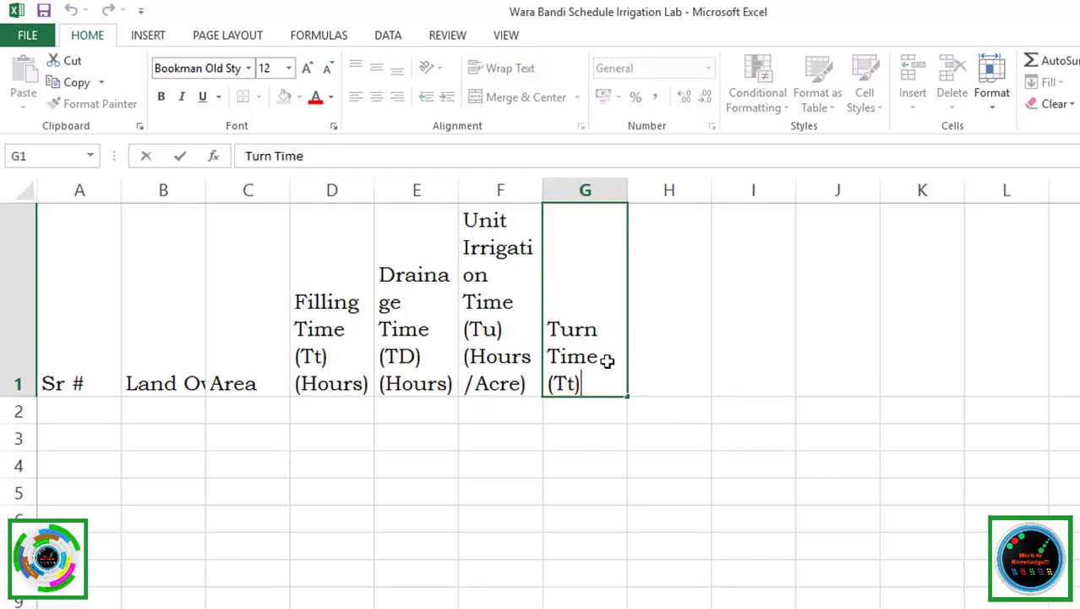
key(alt+Return)
text((Hours))
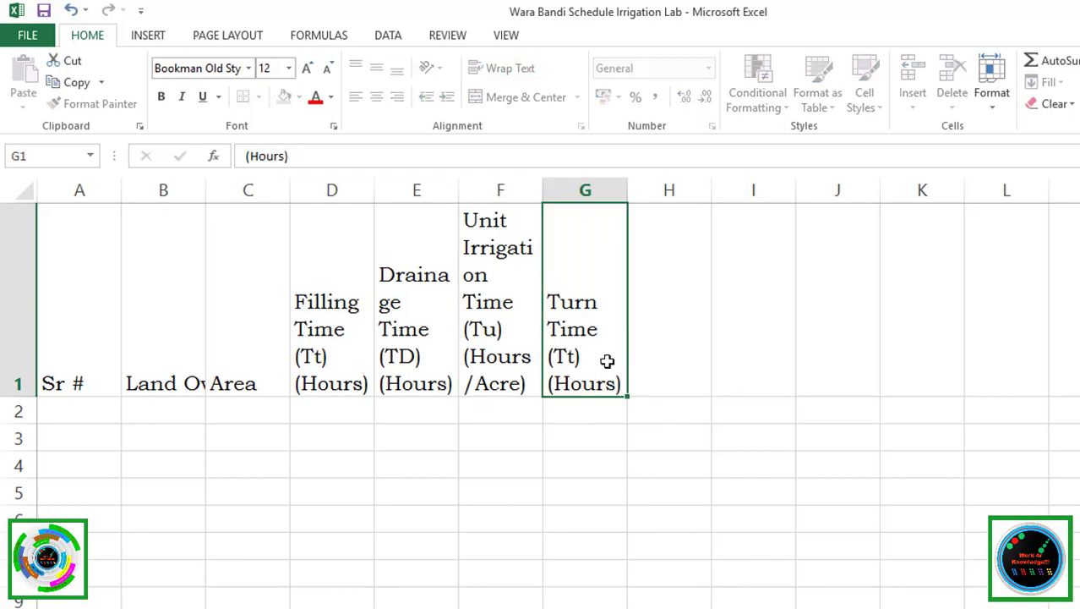
key(Tab)
- Write the wrapped heading Time Given to Each Irrigator in H1
text(Time Gi)
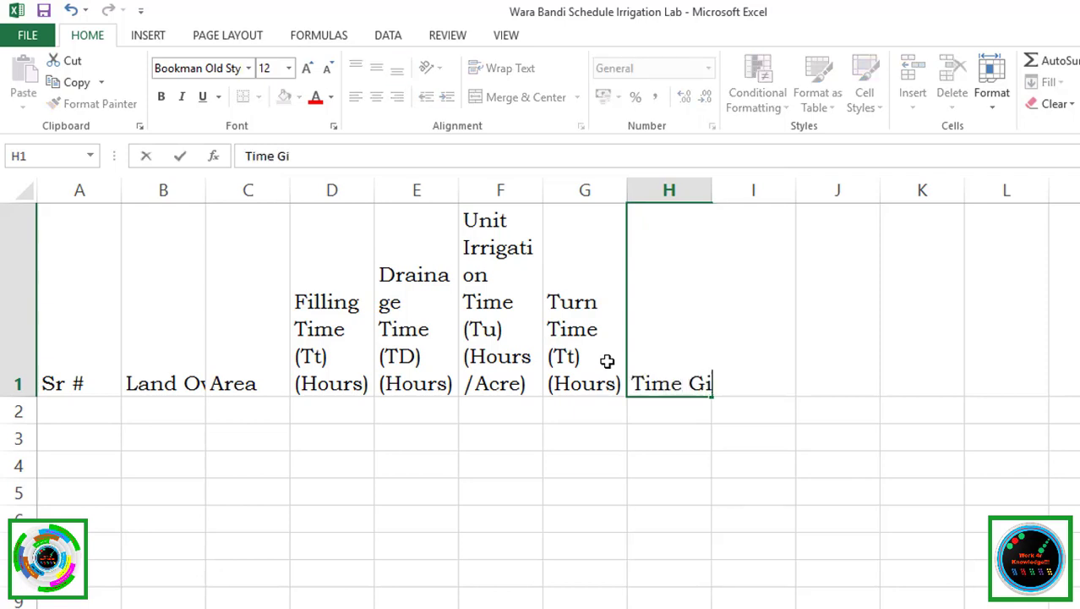
key(BackSpace)
text(en to Each)
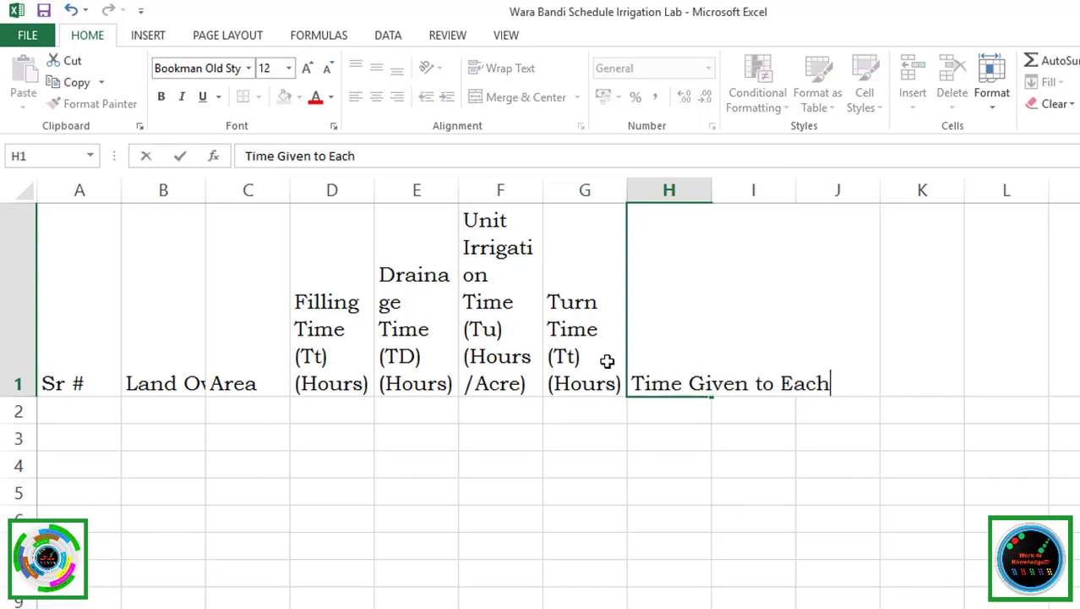
text( irrigator)
key(BackSpace)
key(BackSpace)
key(BackSpace)
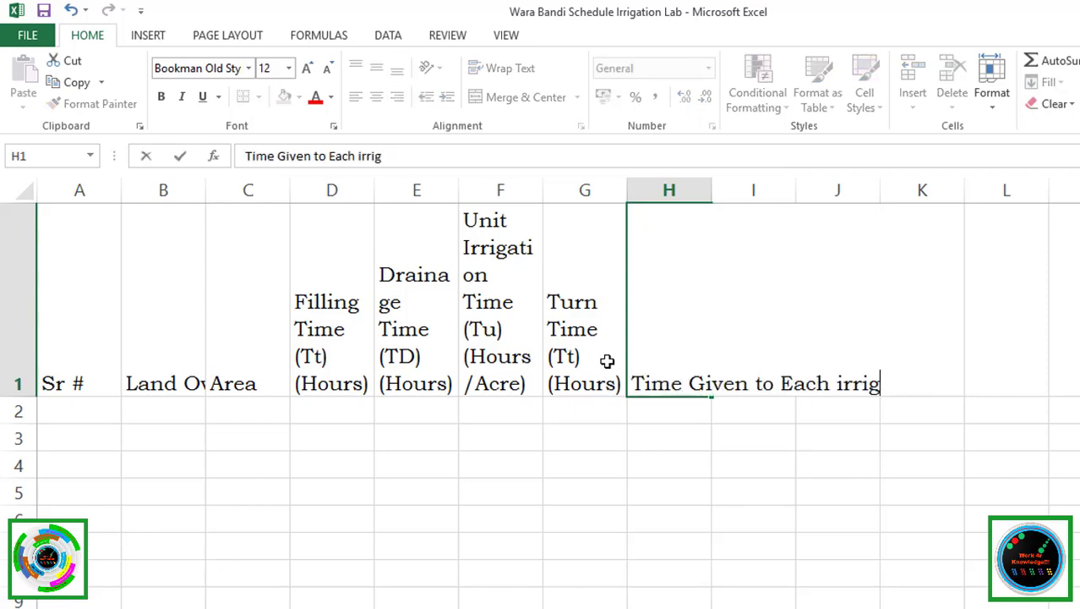
key(BackSpace)
key(BackSpace)
key(BackSpace)
text(Irrigator)
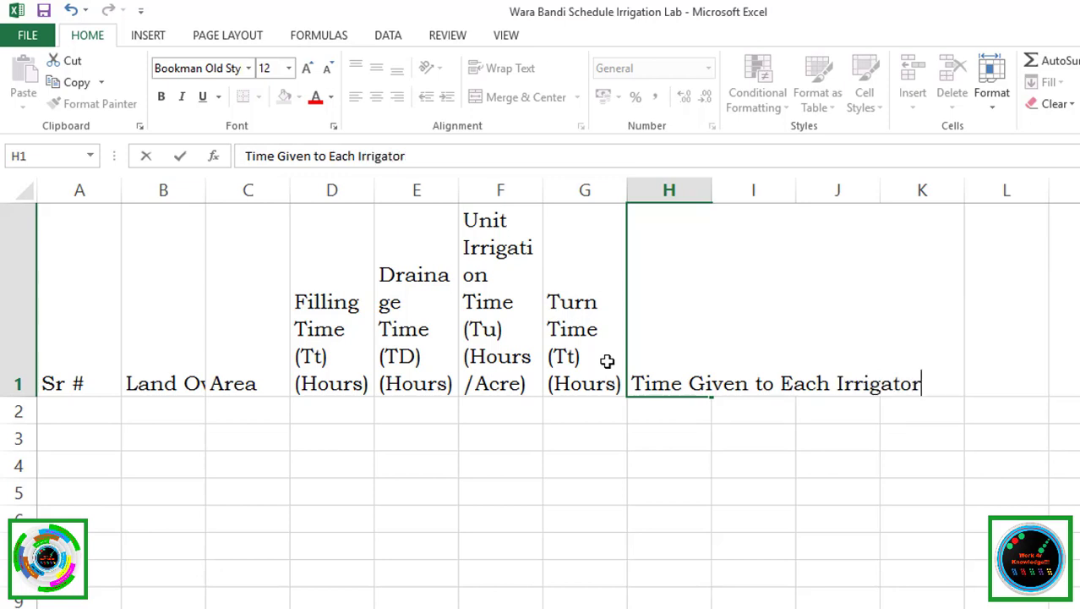
key(alt+Return)
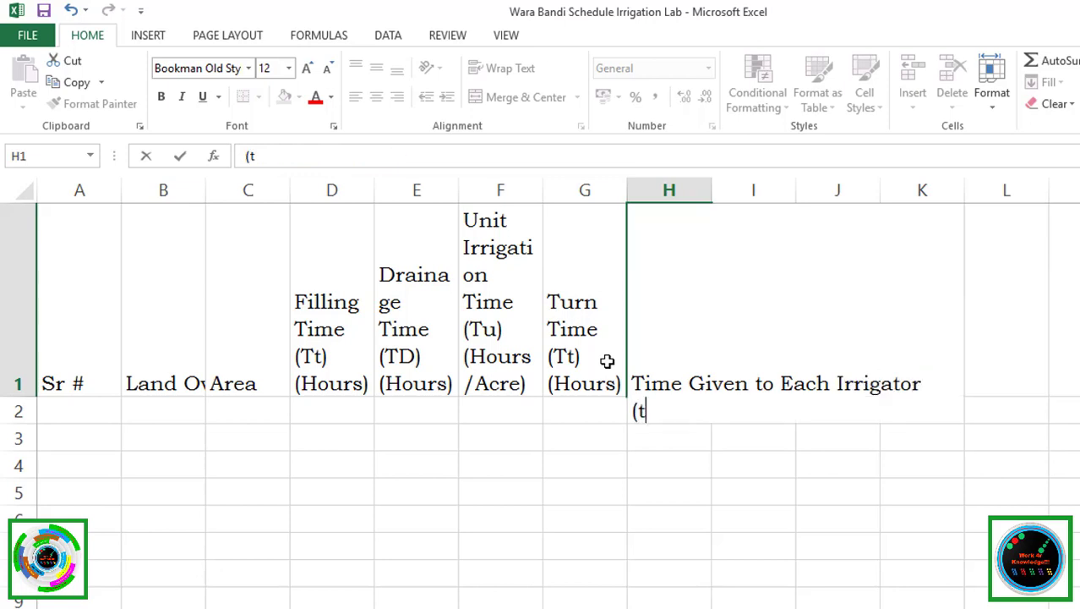
key(Tab)
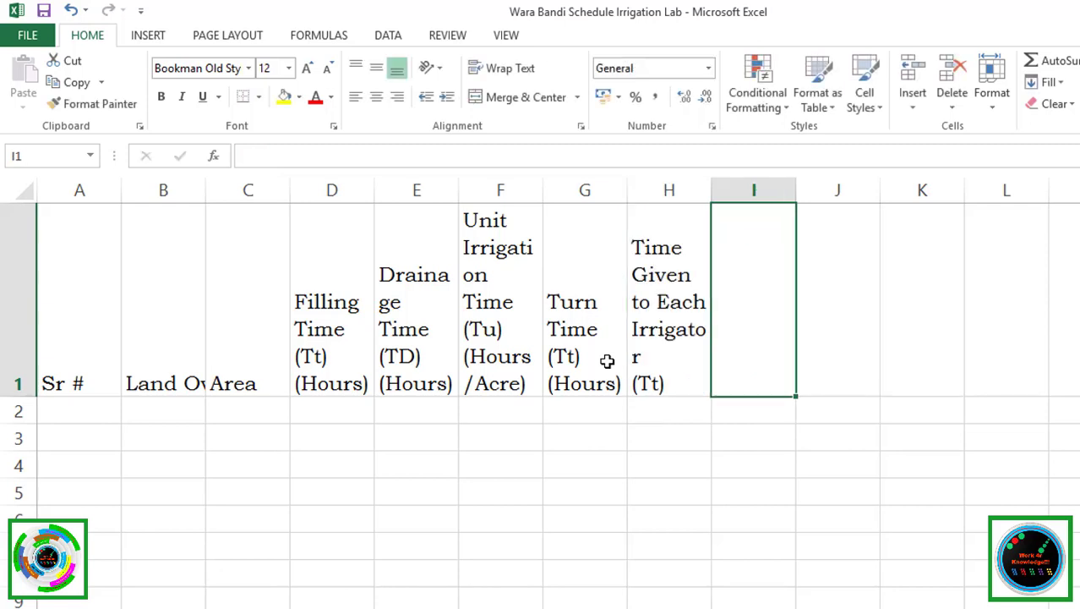
- Insert an entire blank row above the headings, then undo it
key(ctrl+shift+plus)
key(r)
key(Return)
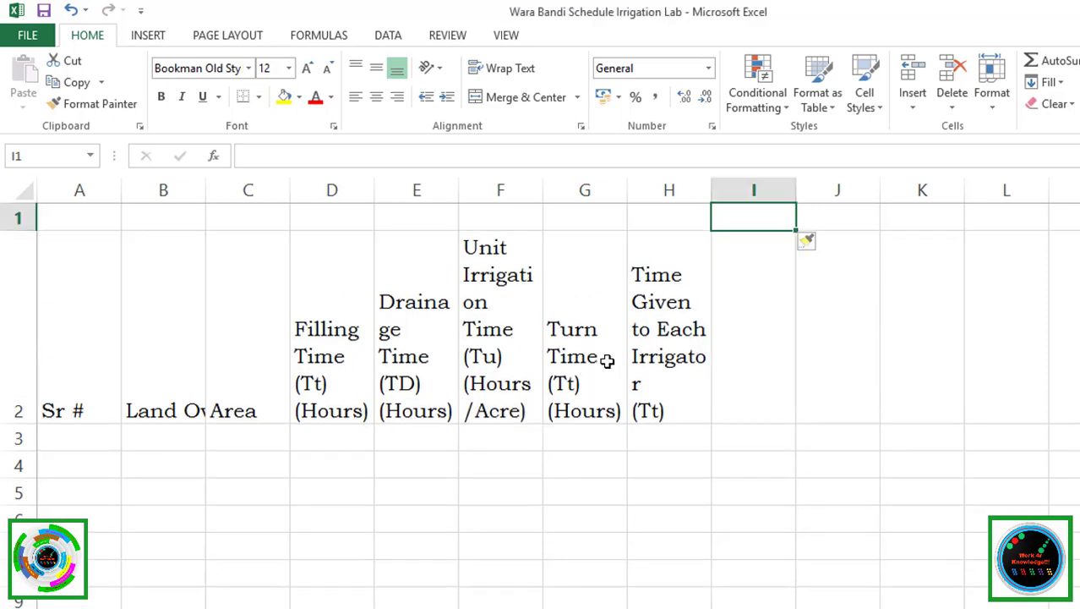
key(ctrl+z)
- Enter Clock Time and merge-and-centre it across I1:L1
key(shift+Right)
click(577, 96)
click(572, 120)
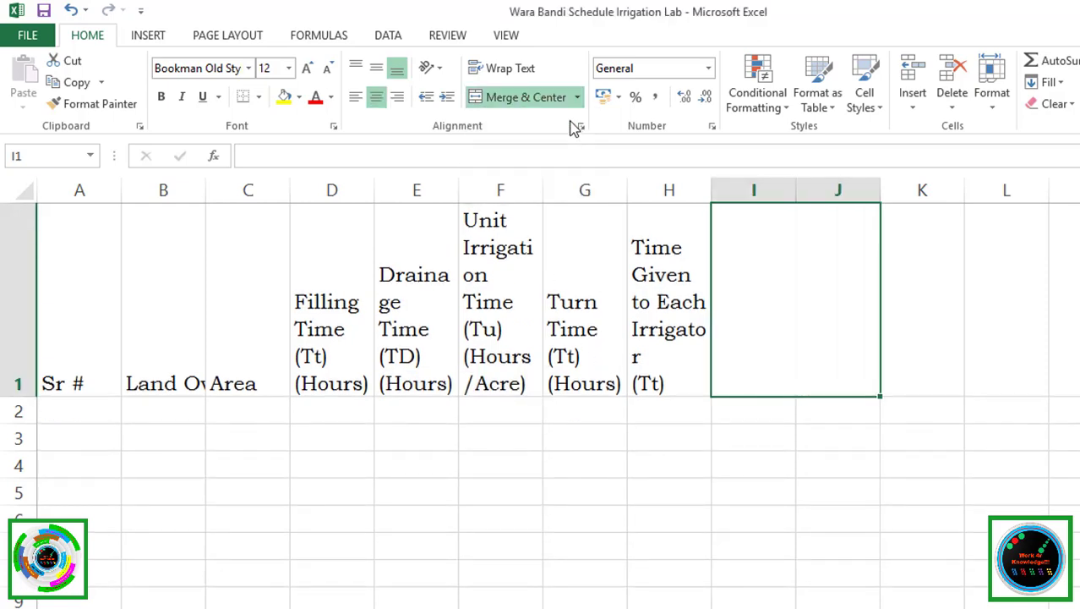
text(clock)
key(BackSpace)
key(BackSpace)
key(BackSpace)
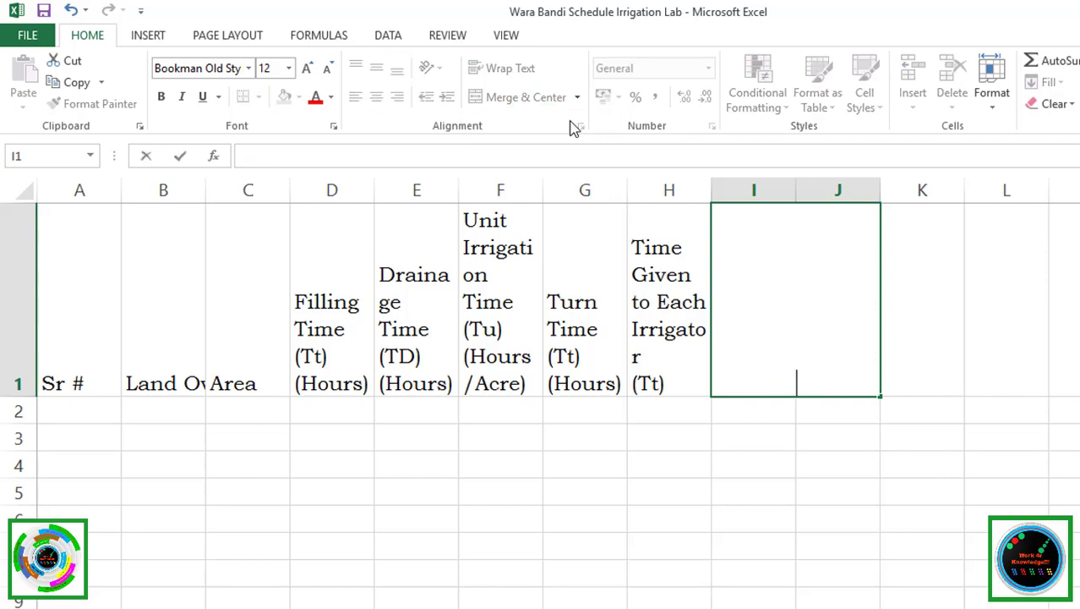
text(Clock Time)
key(Return)
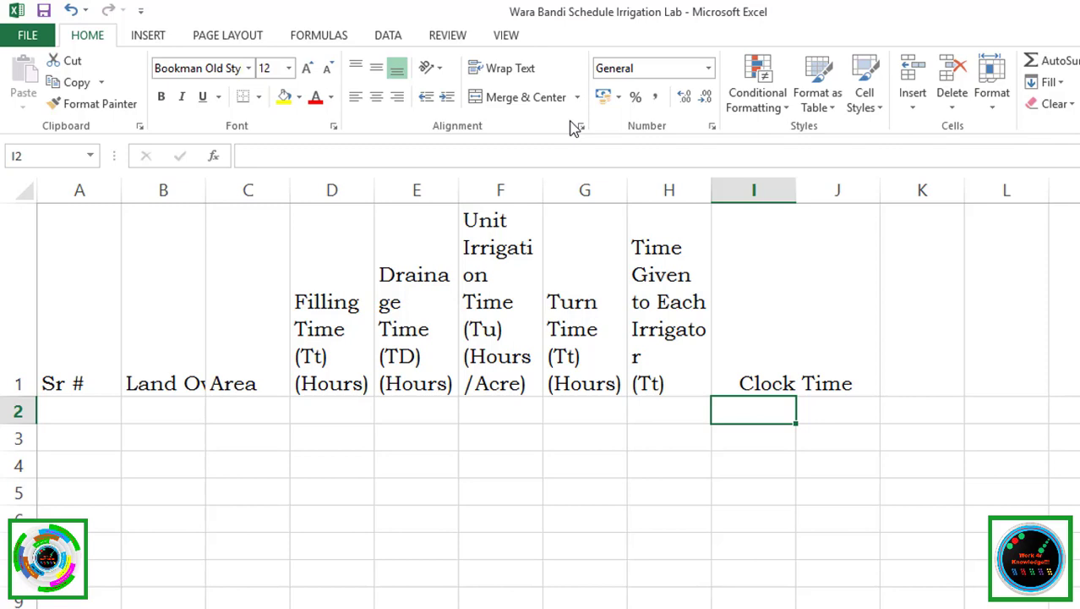
key(Up)
key(shift+Right)
key(shift+Right)
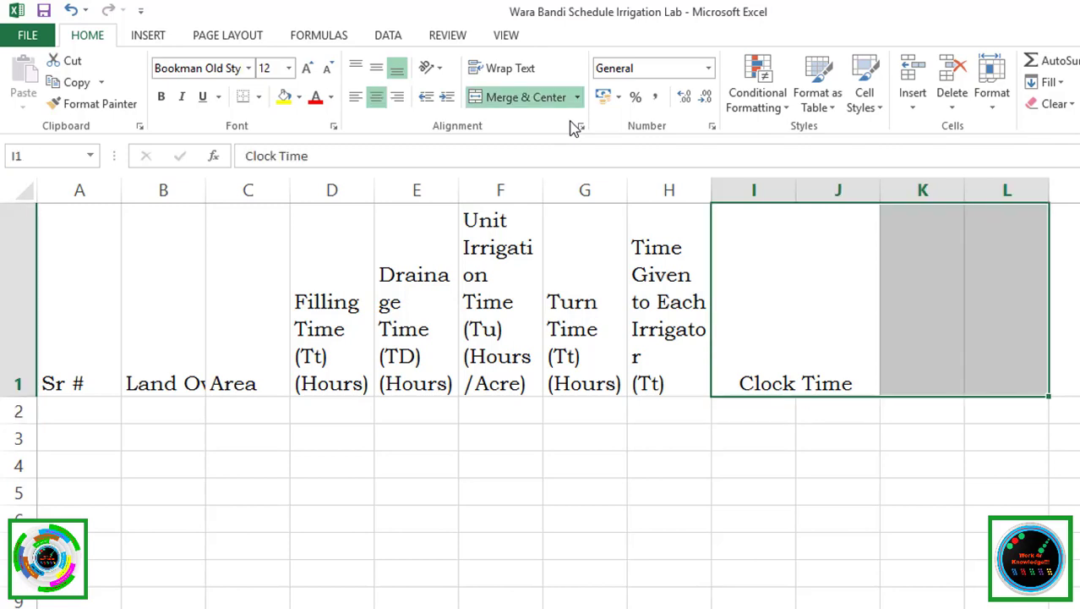
click(556, 102)
- Add merged sub-headings Starting over I2:J2 and Ending over K2:L2
key(Down)
key(shift+Right)
click(556, 103)
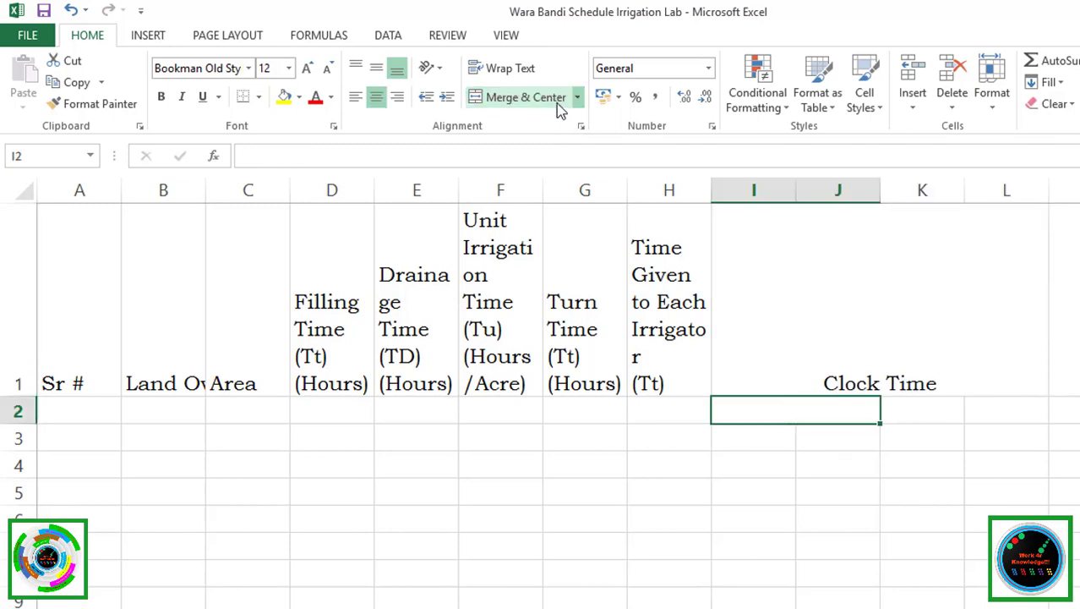
text(Starting)
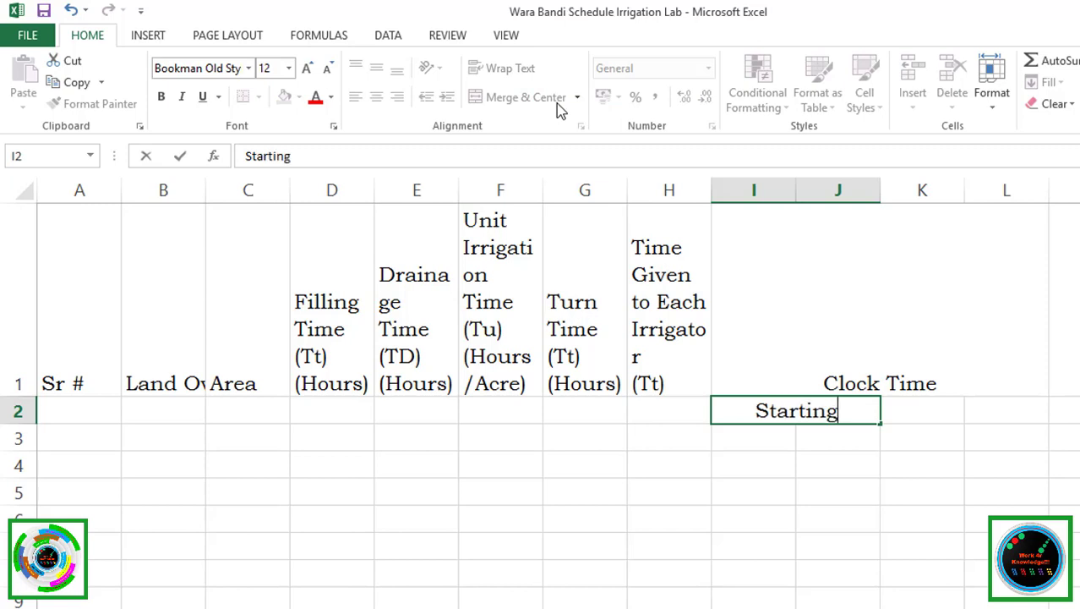
key(Right)
key(shift+Right)
click(556, 103)
text(Endi)
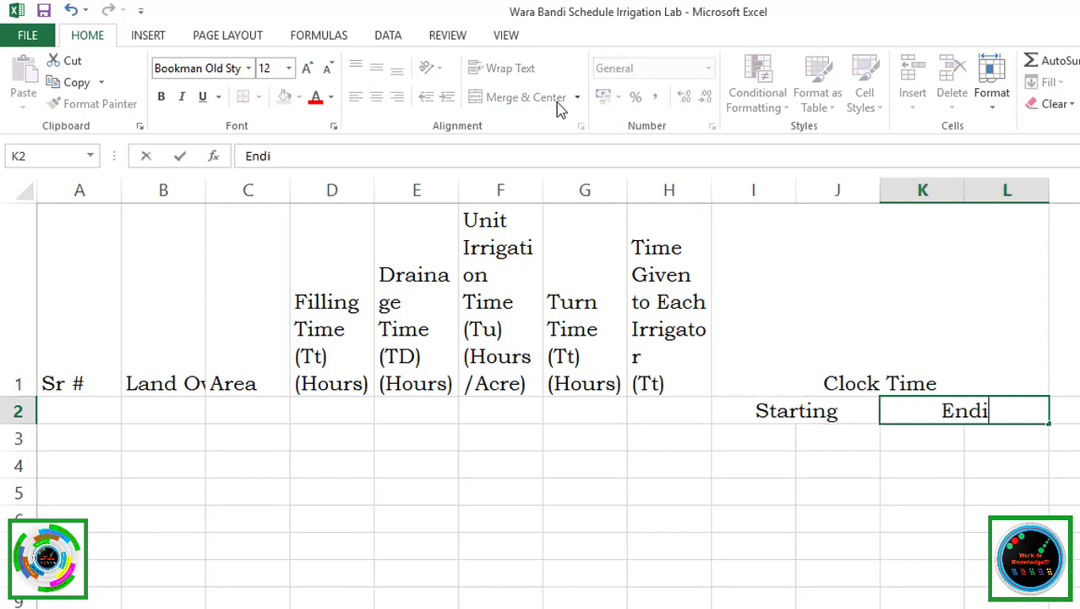
text(ng)
key(Down)
key(Left)
key(Left)
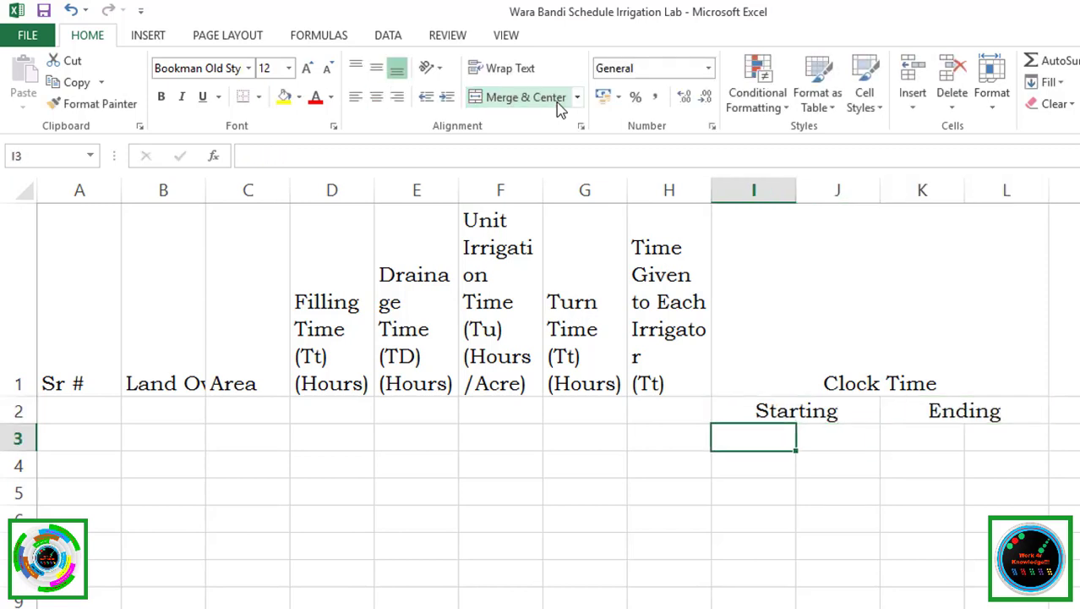
- Label I3:J3 Hours and Minutes and copy them into K3:L3
text(Hours)
key(Right)
text(Min)
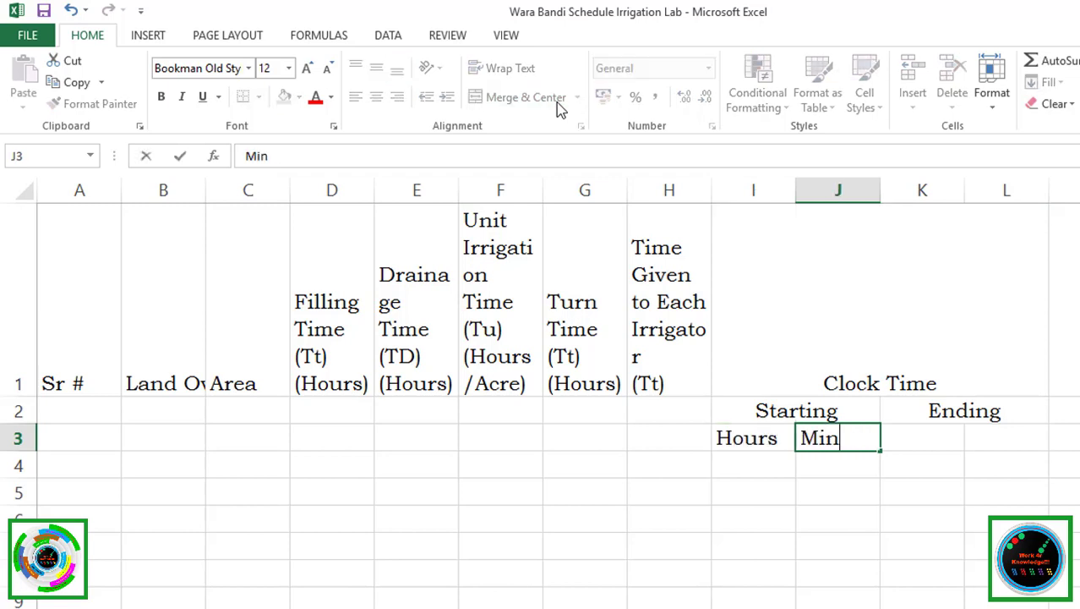
text(utes)
key(Right)
key(Left)
key(Left)
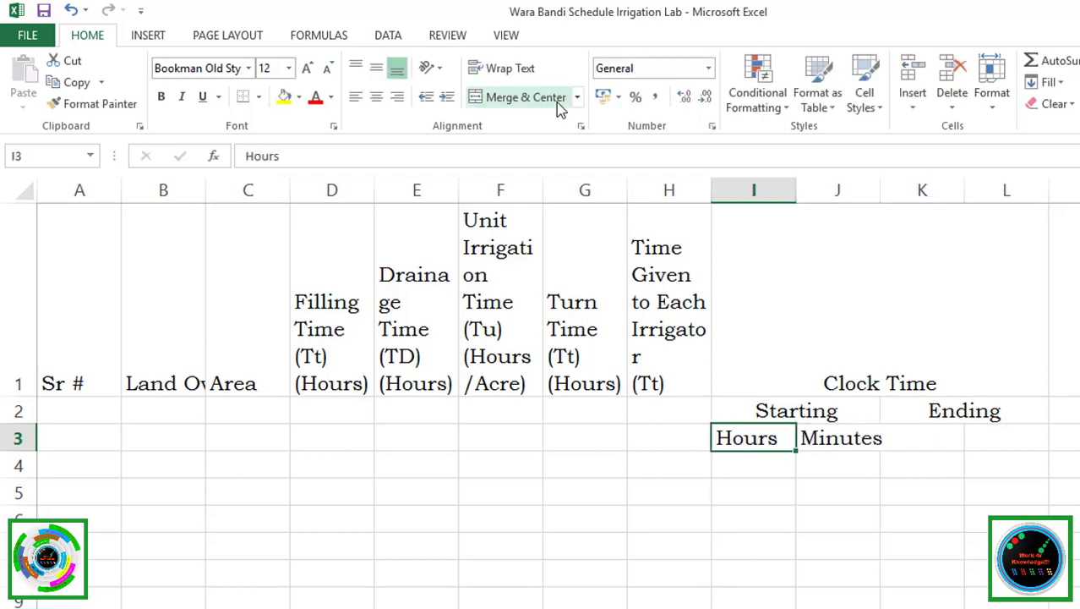
key(shift+Right)
key(ctrl+c)
key(Right)
key(ctrl+v)
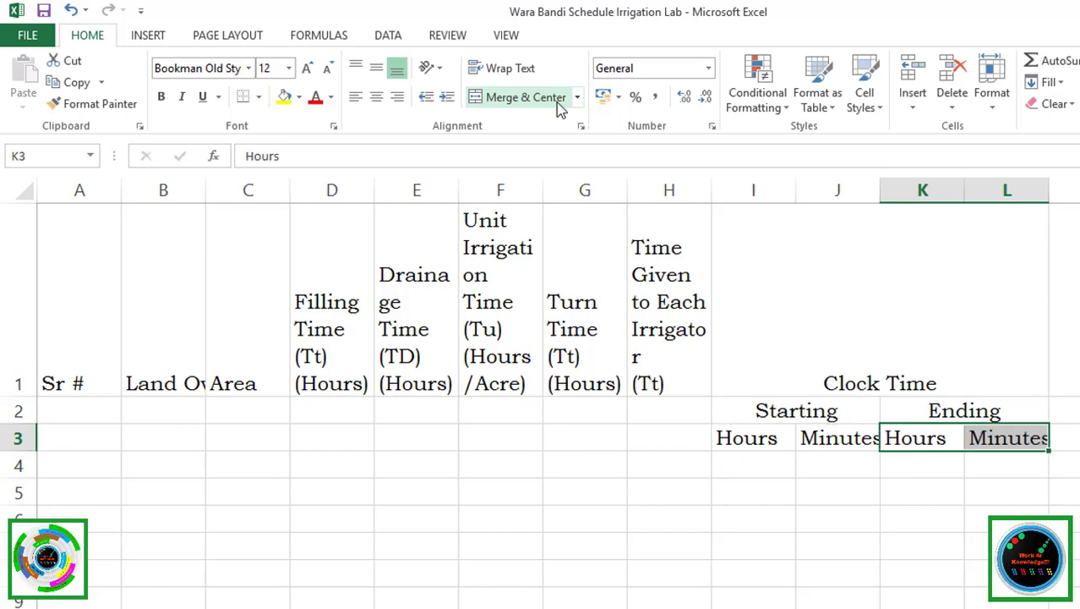
- Add the headings Starting Day in M1 and Ending Day in N1
key(Up)
key(Right)
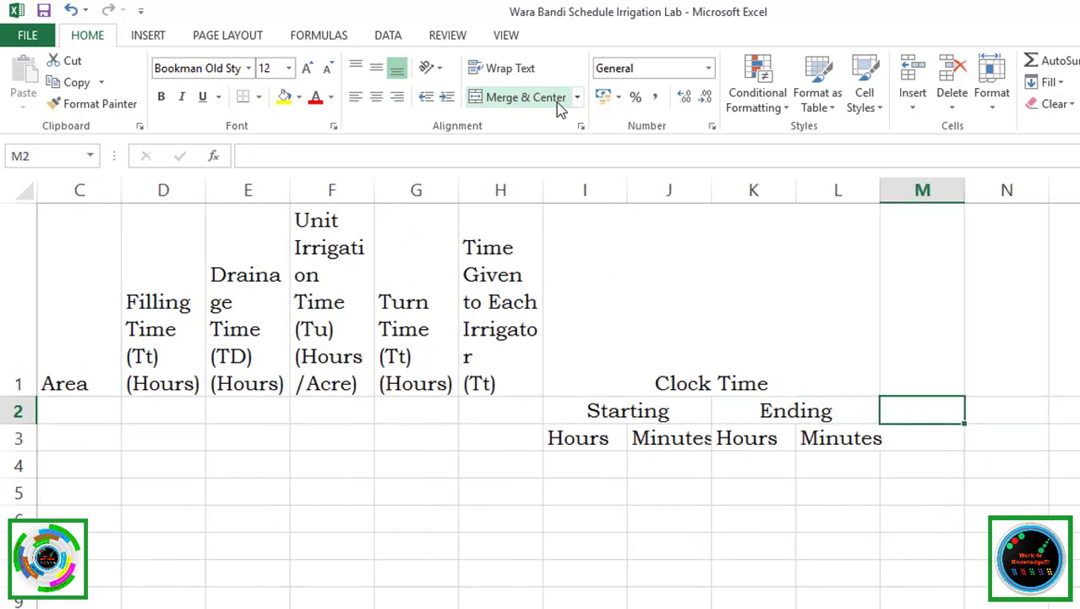
key(Up)
text(S)
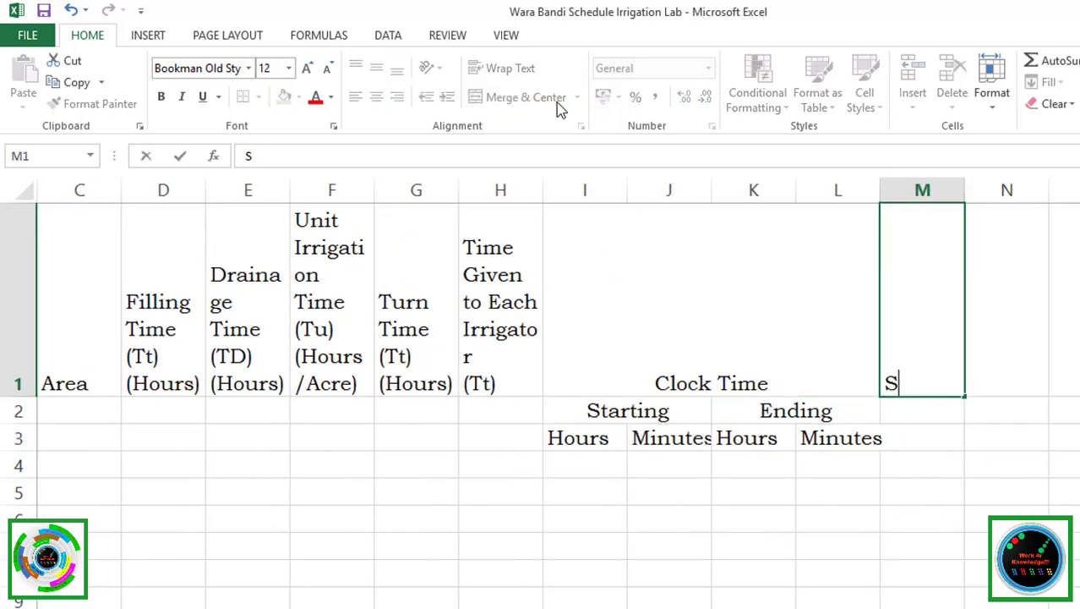
text(tarting Day)
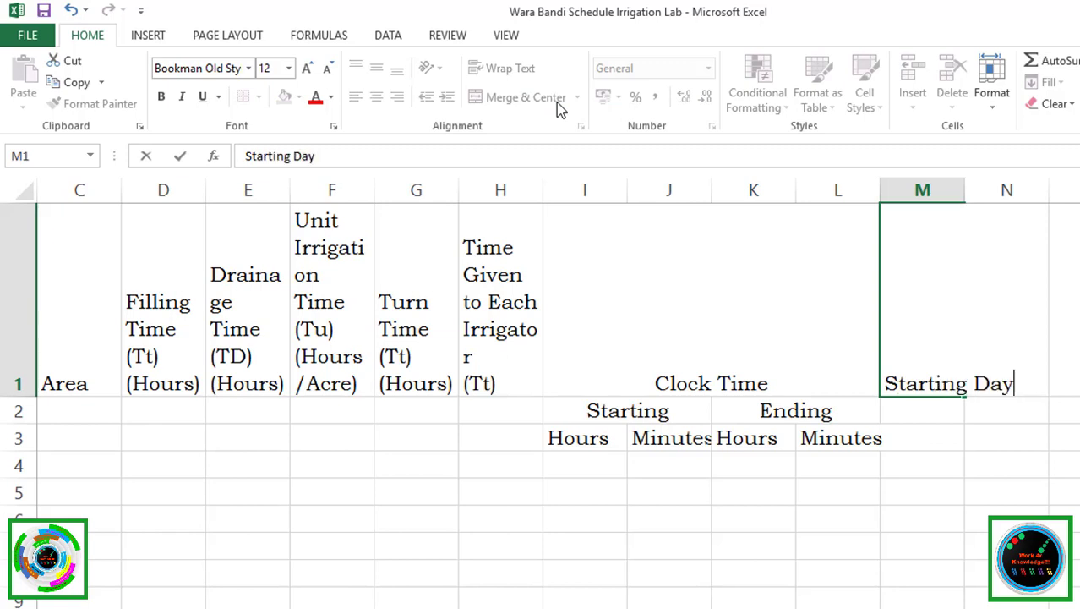
key(Right)
text(Ending)
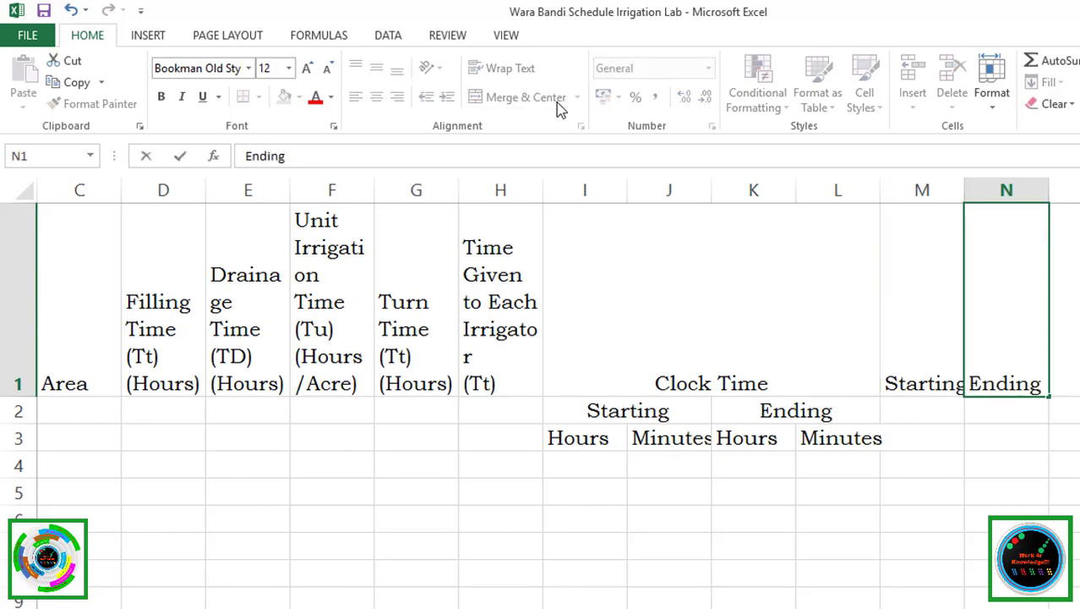
text( d)
key(BackSpace)
text(Day)
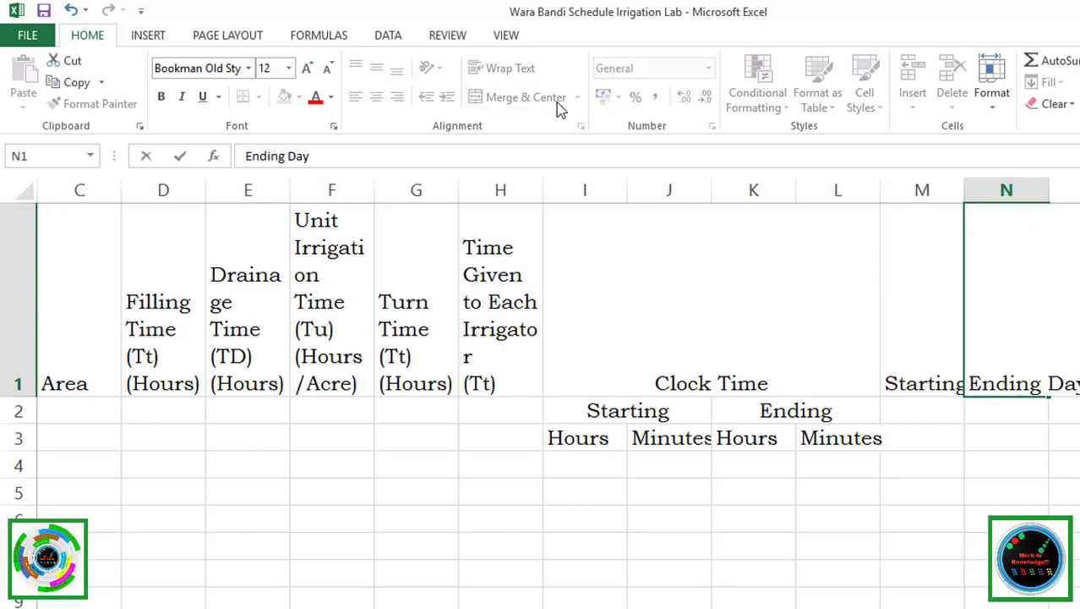
key(Return)
key(Up)
- Centre the merged Clock Time heading vertically
key(Left)
key(Left)
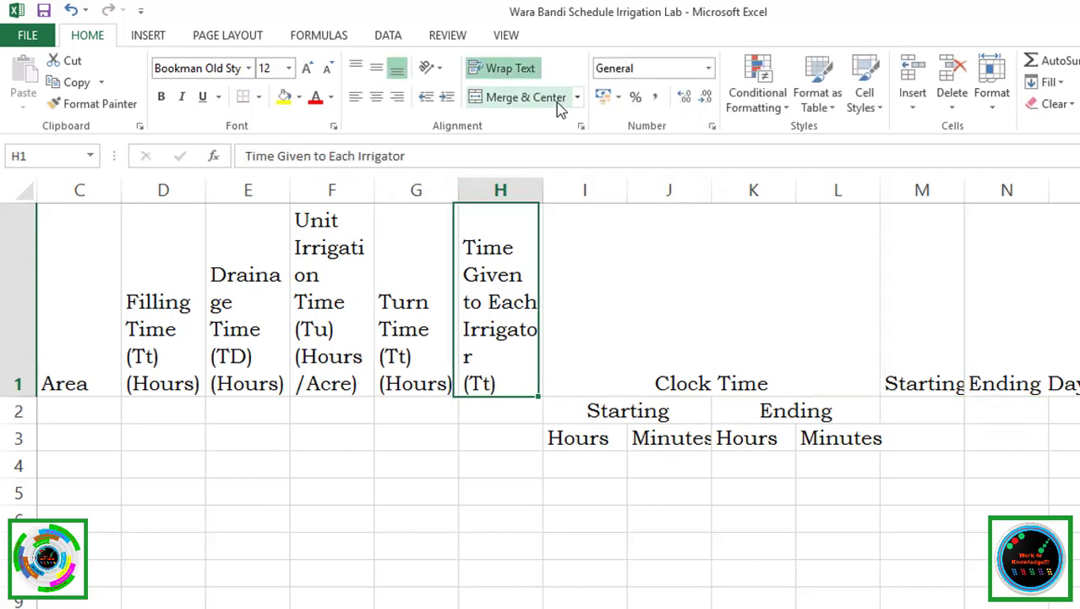
key(Right)
click(376, 68)
click(356, 67)
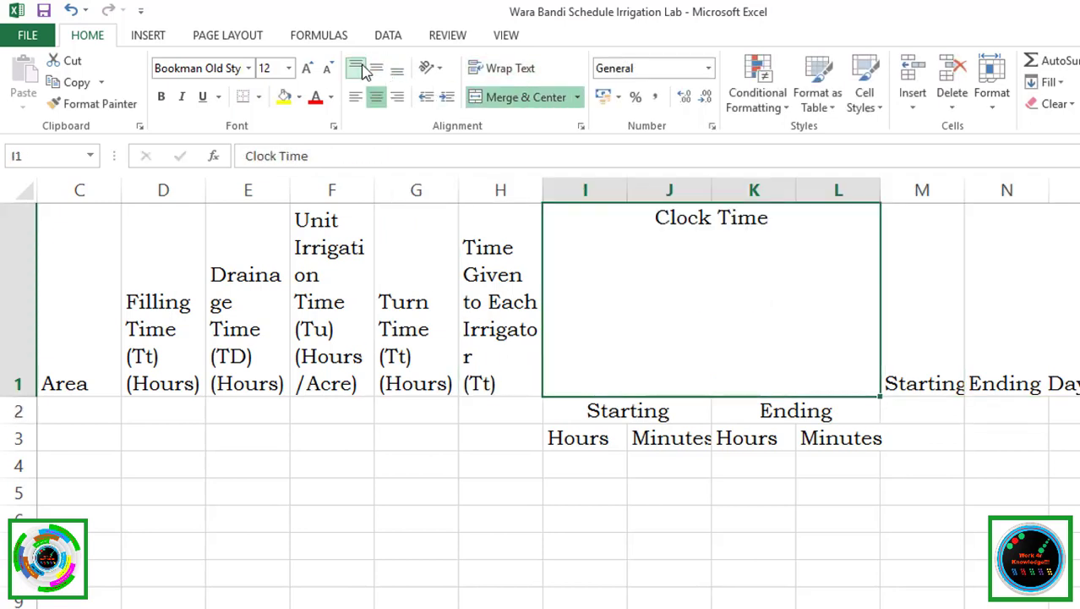
click(376, 68)
key(Left)
key(Left)
key(Left)
key(Left)
key(Left)
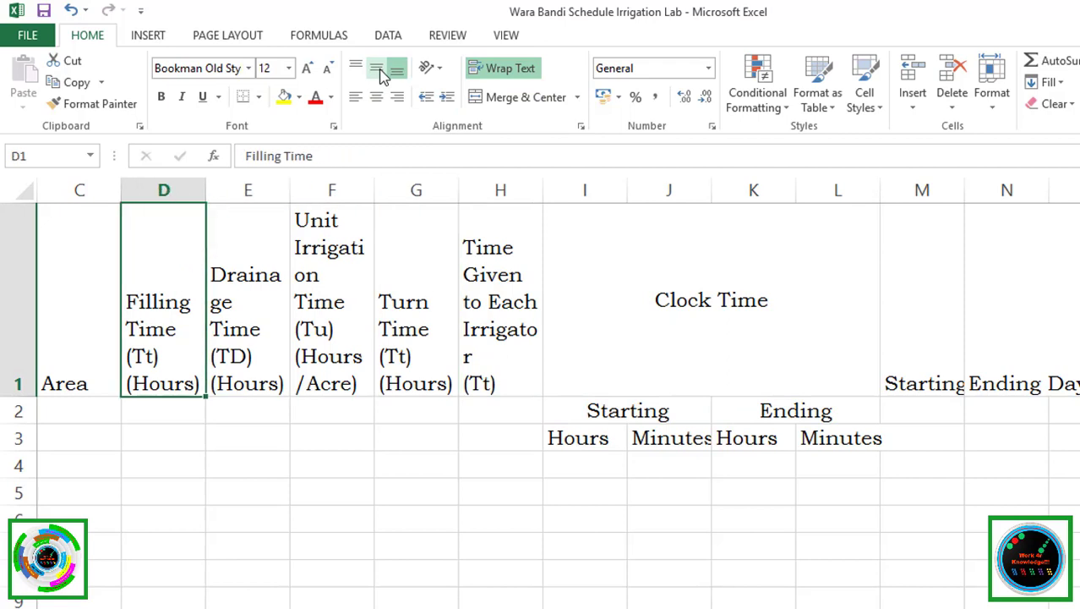
- Auto-fit all column widths across the sheet and widen column A
click(362, 412)
scroll(403, 501, left, 2)
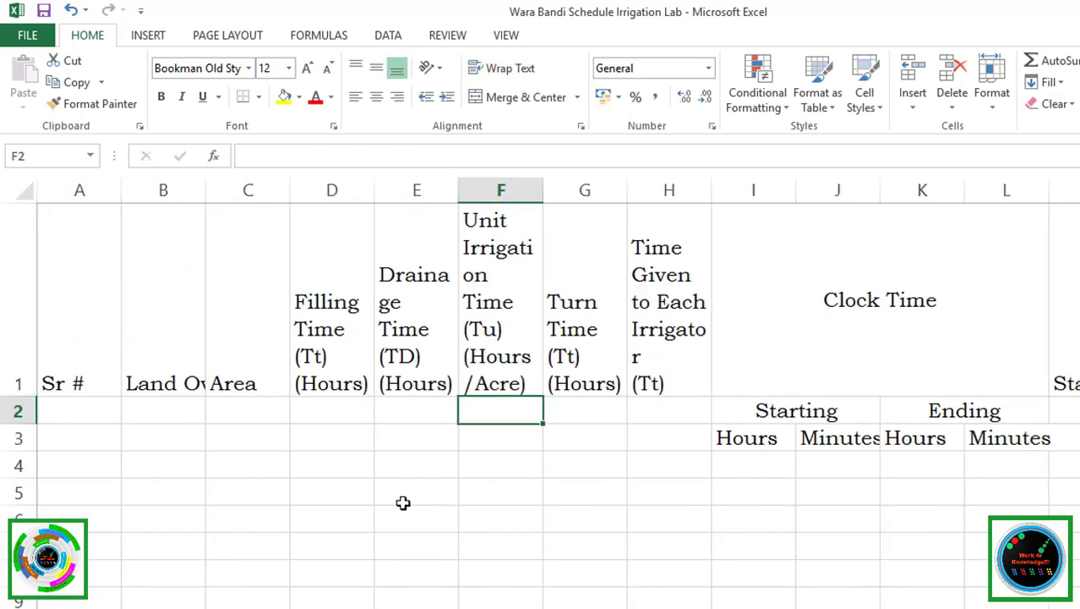
click(87, 189)
key(ctrl+shift+Right)
click(161, 190)
key(ctrl+a)
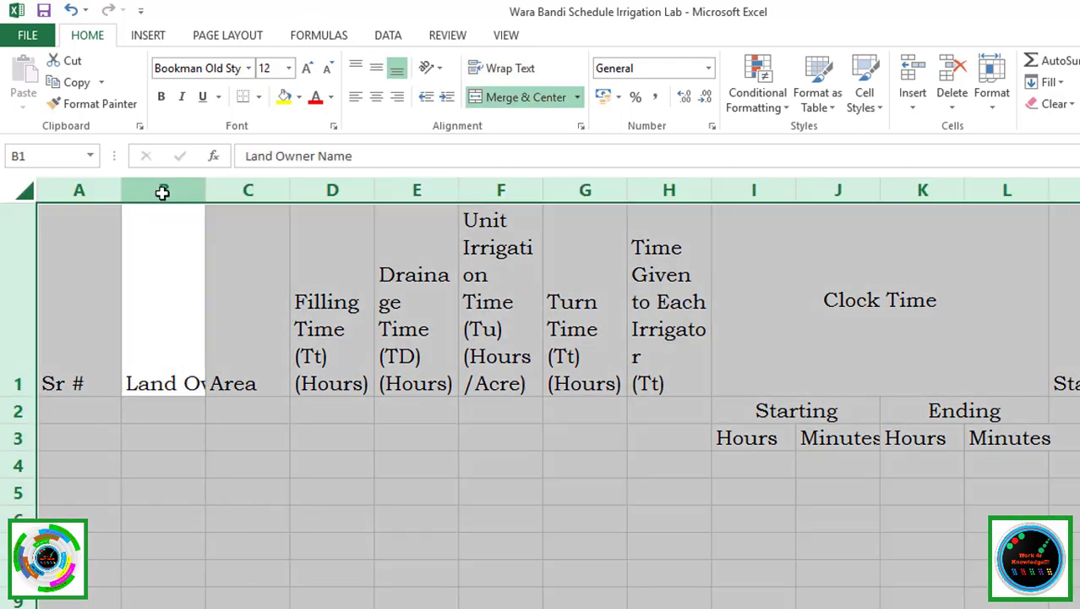
double_click(205, 190)
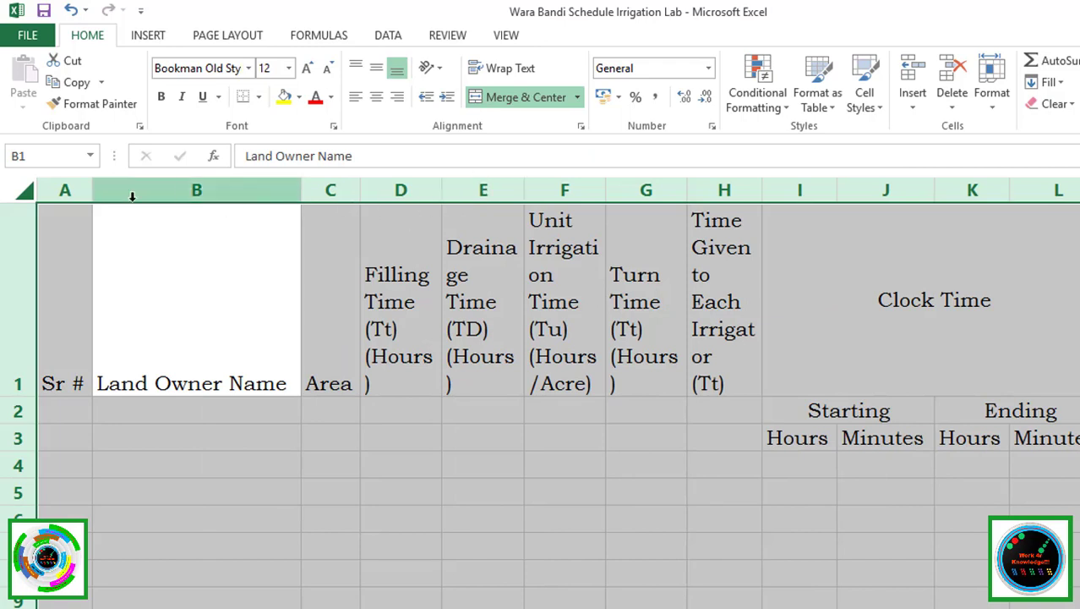
mouse_move(93, 190)
mouse_down()
mouse_move(186, 203)
mouse_move(93, 203)
mouse_up()
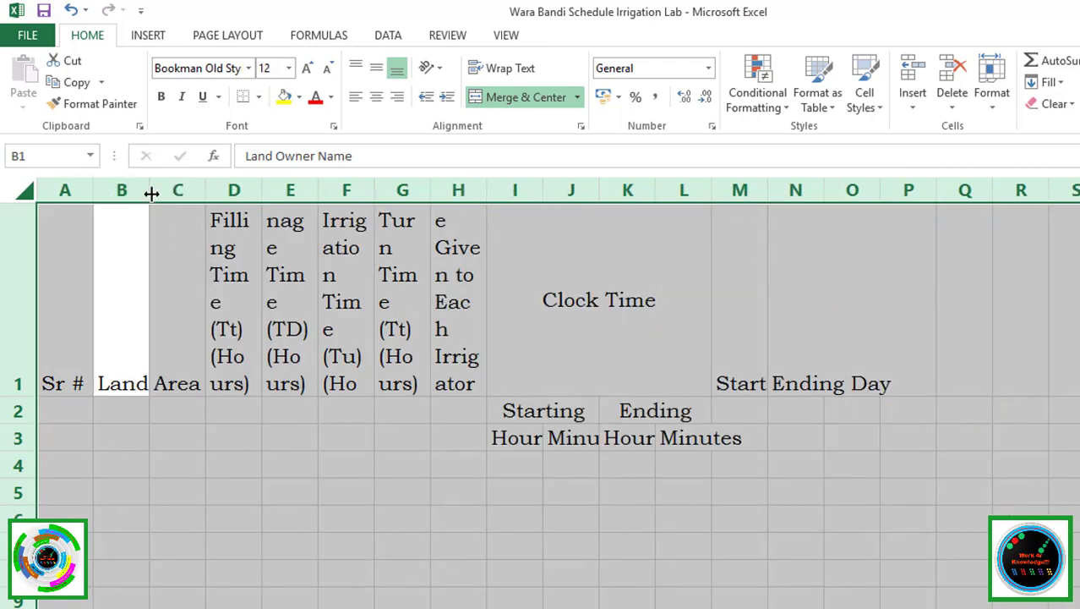
- Select the whole sheet and apply Middle Align to every heading
click(127, 237)
key(ctrl+a)
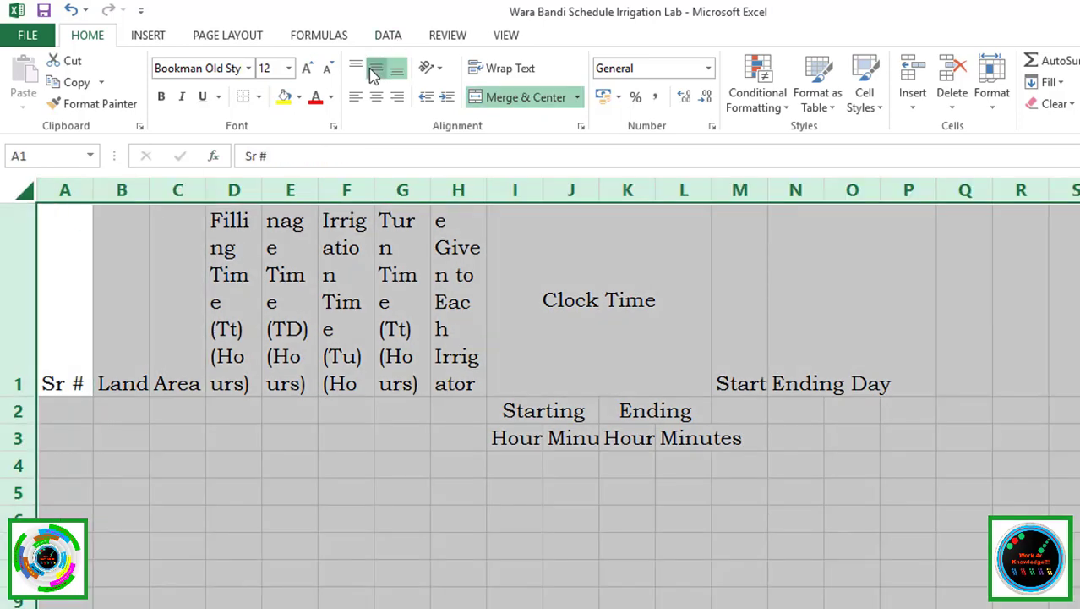
click(376, 67)
click(550, 267)
click(188, 276)
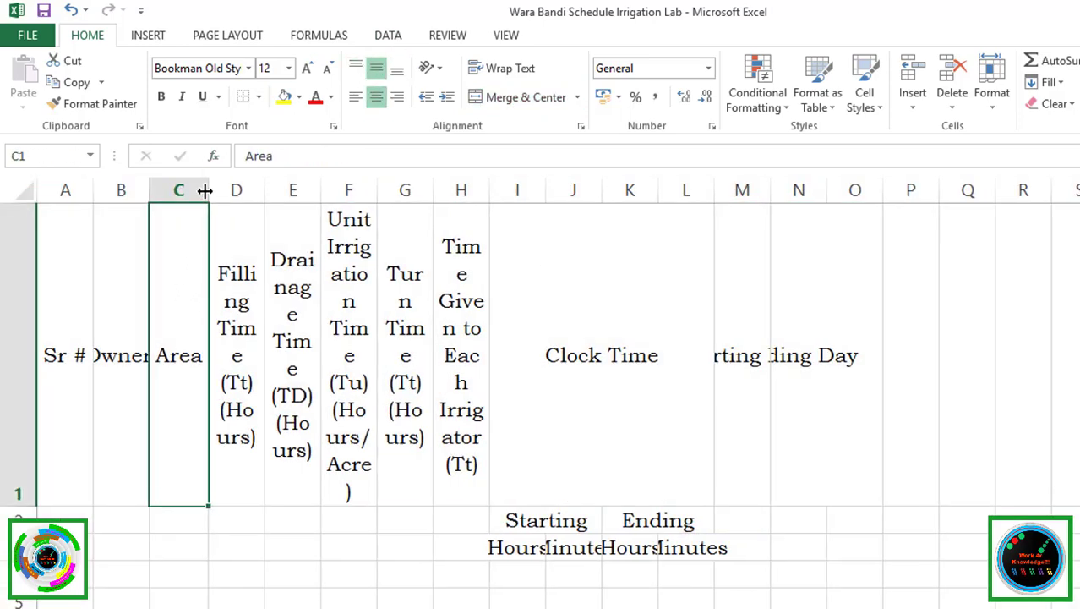
- Widen column C, narrow column B and wrap the Land Owner Name heading
mouse_move(206, 191)
mouse_down()
mouse_move(255, 190)
mouse_move(229, 192)
mouse_up()
click(120, 190)
double_click(145, 190)
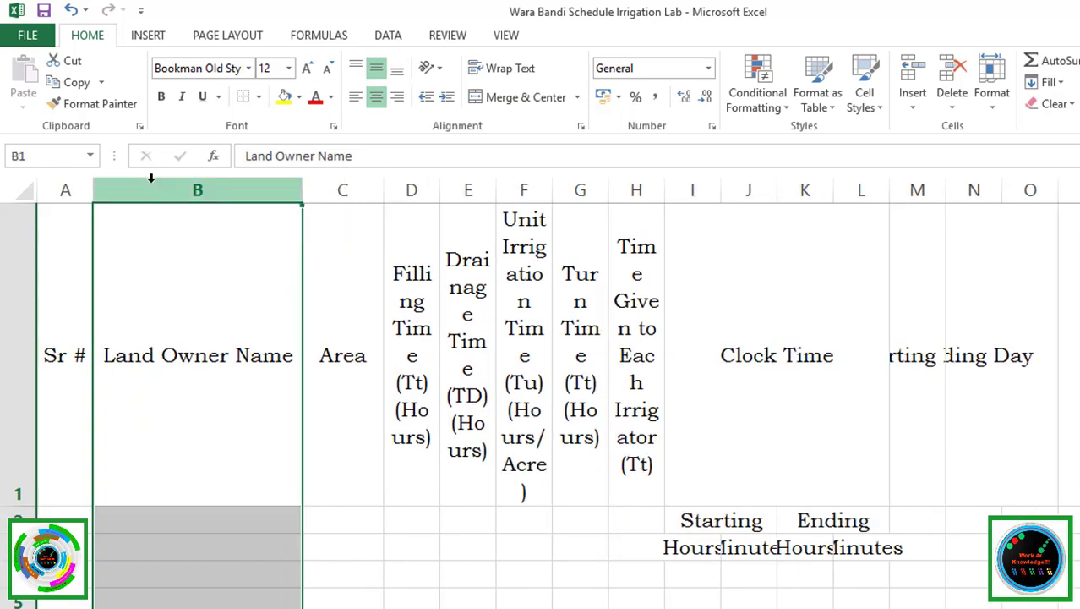
drag(301, 190, 217, 190)
click(509, 68)
- Widen columns D and E for the Filling Time and Drainage Time headings
click(325, 279)
drag(352, 190, 665, 194)
click(415, 220)
click(552, 218)
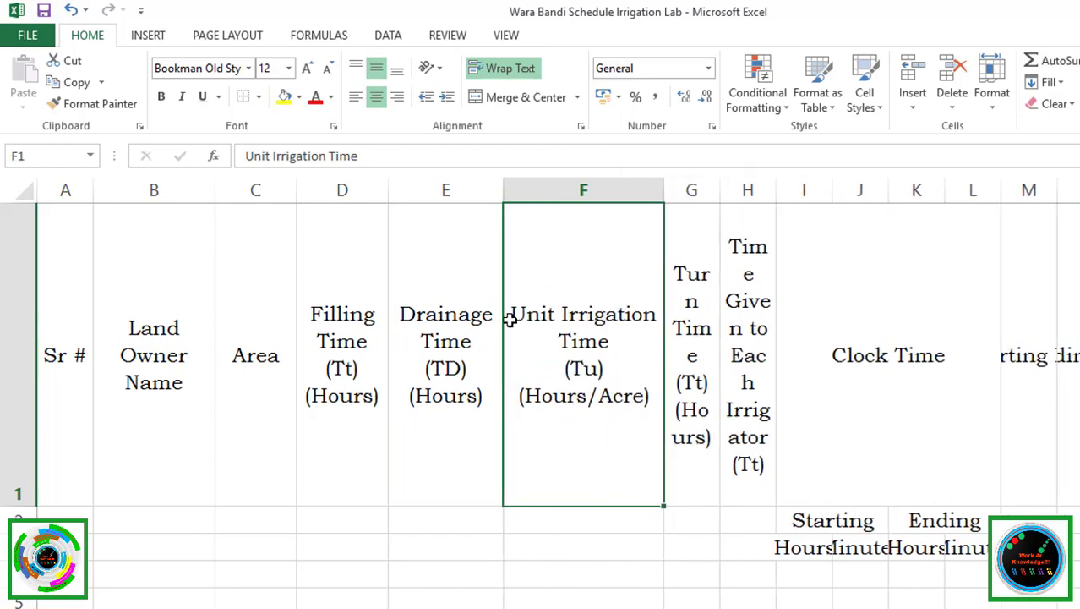
- Widen columns G, H and M for Turn Time, Time Given and Starting Day
click(505, 265)
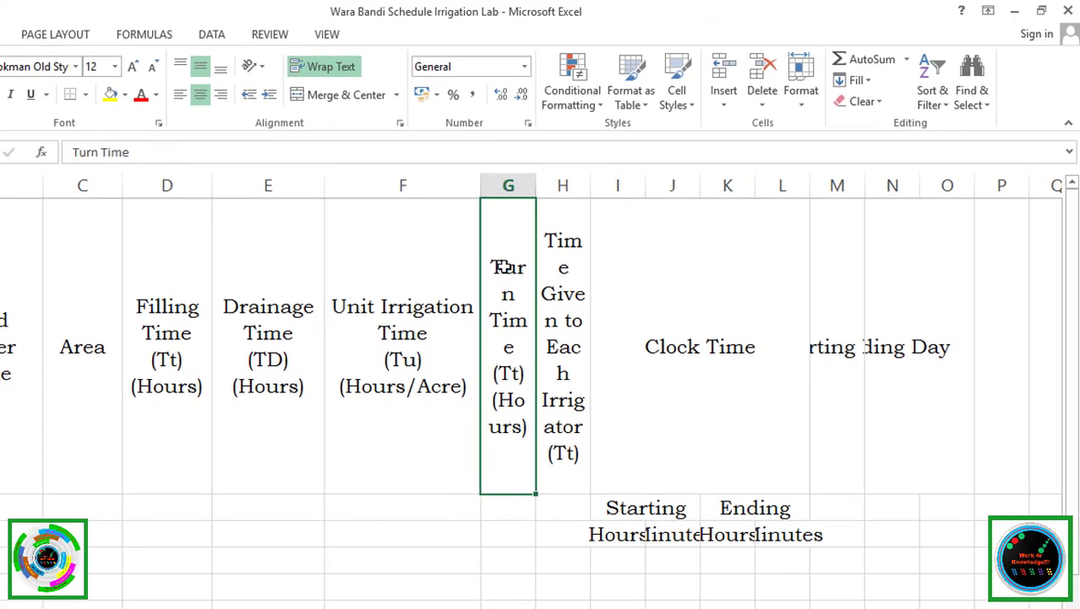
drag(532, 183, 668, 185)
click(596, 234)
click(727, 376)
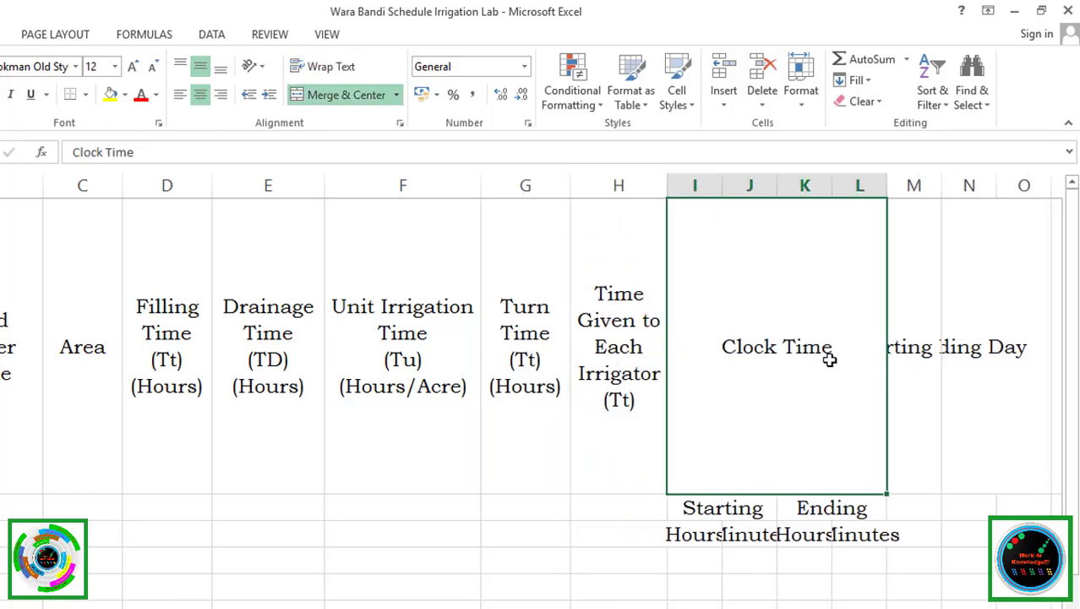
scroll(824, 396, down, 1)
scroll(811, 401, up, 1)
click(934, 248)
mouse_move(942, 185)
mouse_down()
mouse_move(1019, 185)
mouse_move(981, 183)
mouse_up()
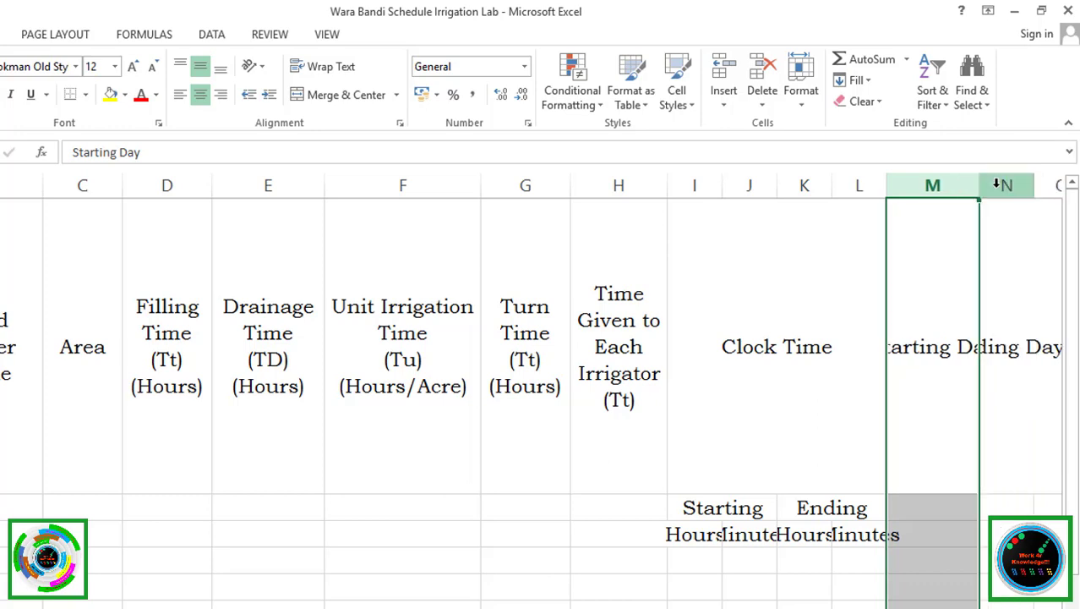
- Wrap the Starting Day and Ending Day headers onto two lines and adjust column N
click(354, 66)
click(986, 255)
click(325, 66)
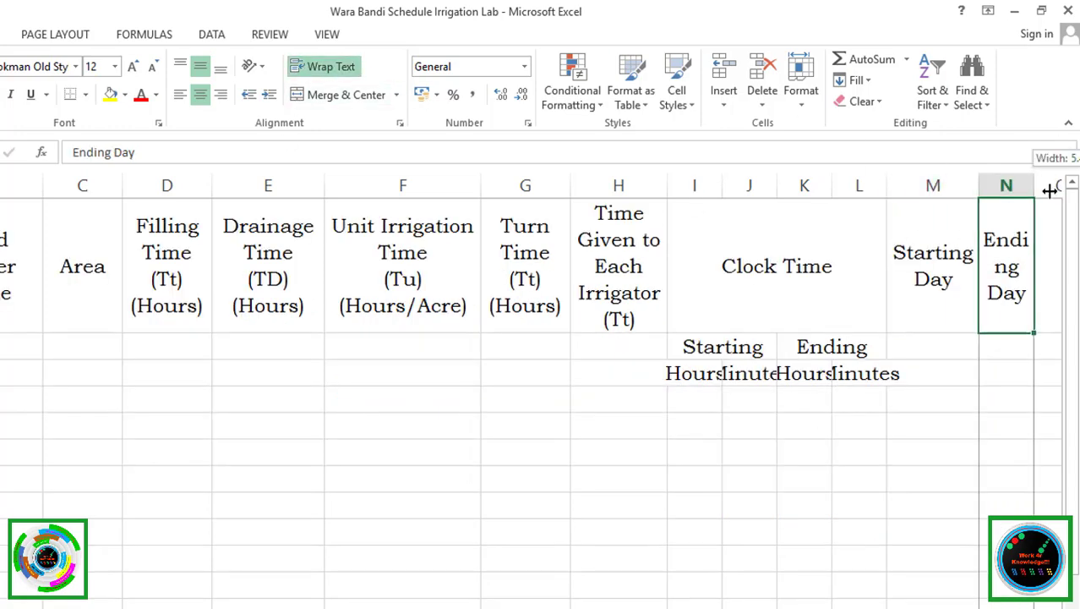
drag(1038, 185, 1063, 191)
- Wrap the Starting sub-header and resize columns J and L around Minutes
click(735, 279)
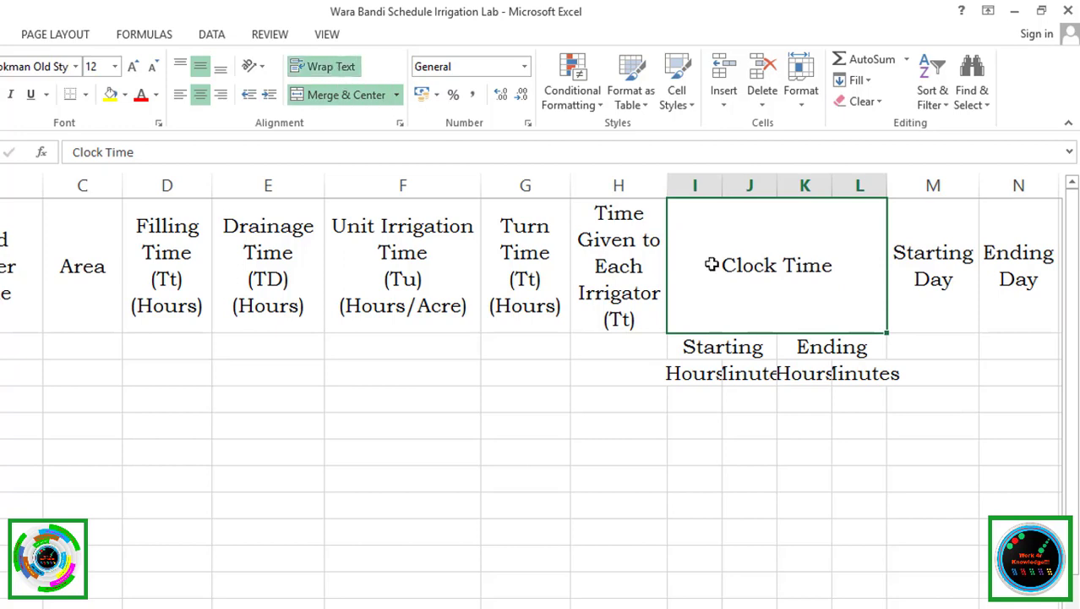
drag(885, 180, 908, 181)
click(688, 345)
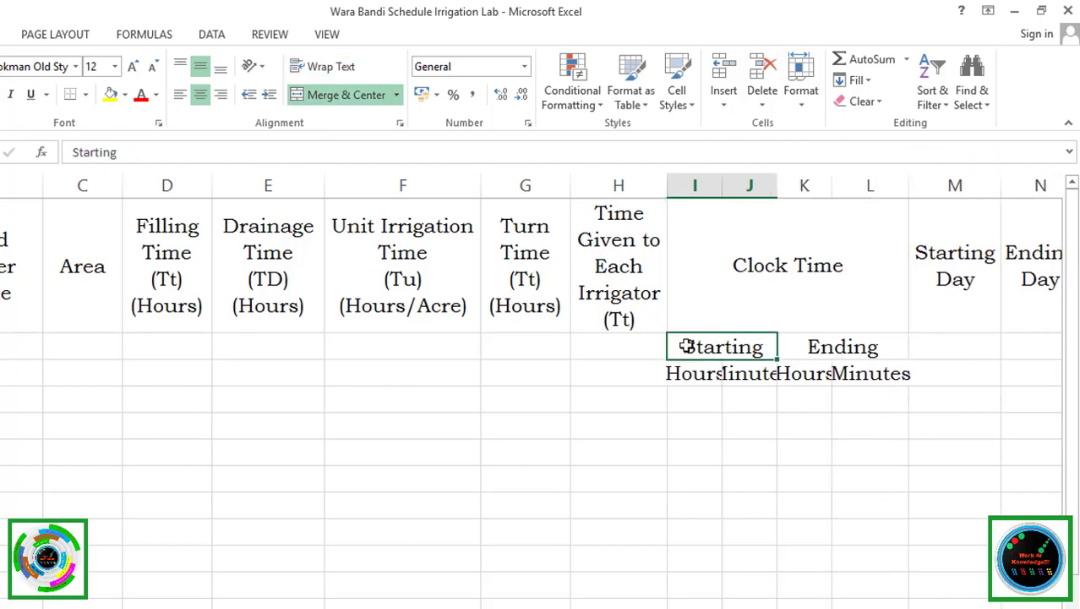
click(345, 68)
drag(777, 175, 750, 175)
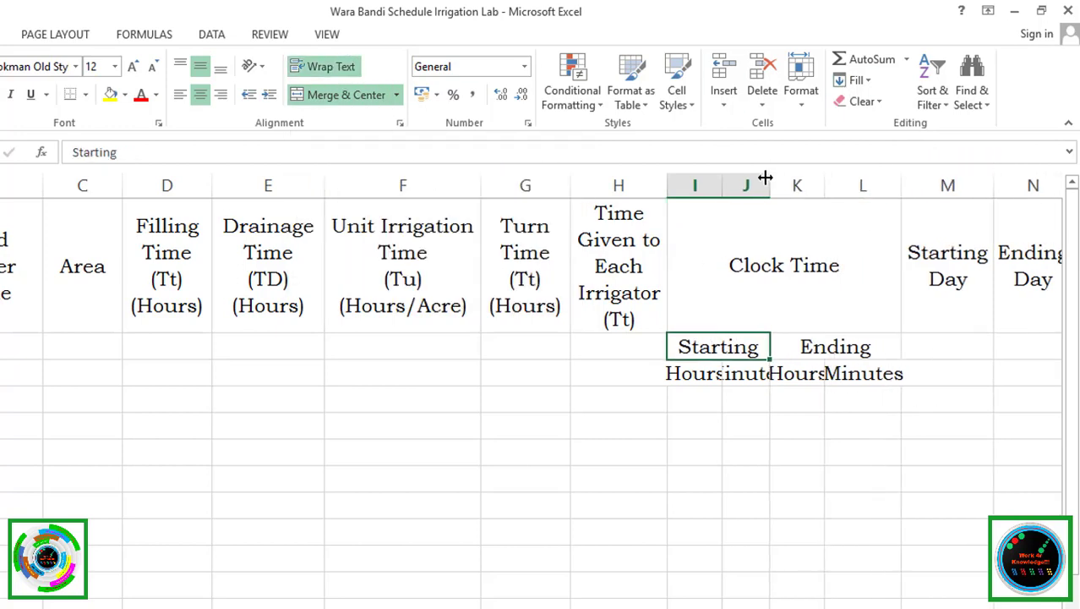
drag(890, 181, 877, 181)
- Wrap the Hours sub-header, widen column I, and auto-fit columns J, K and L
click(706, 372)
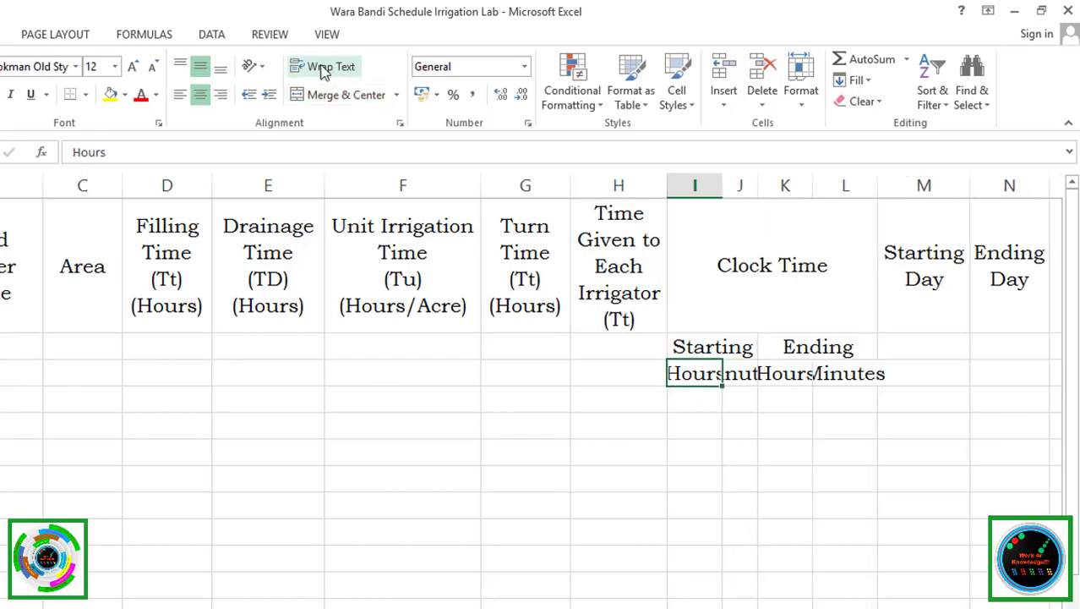
click(325, 67)
drag(722, 183, 745, 183)
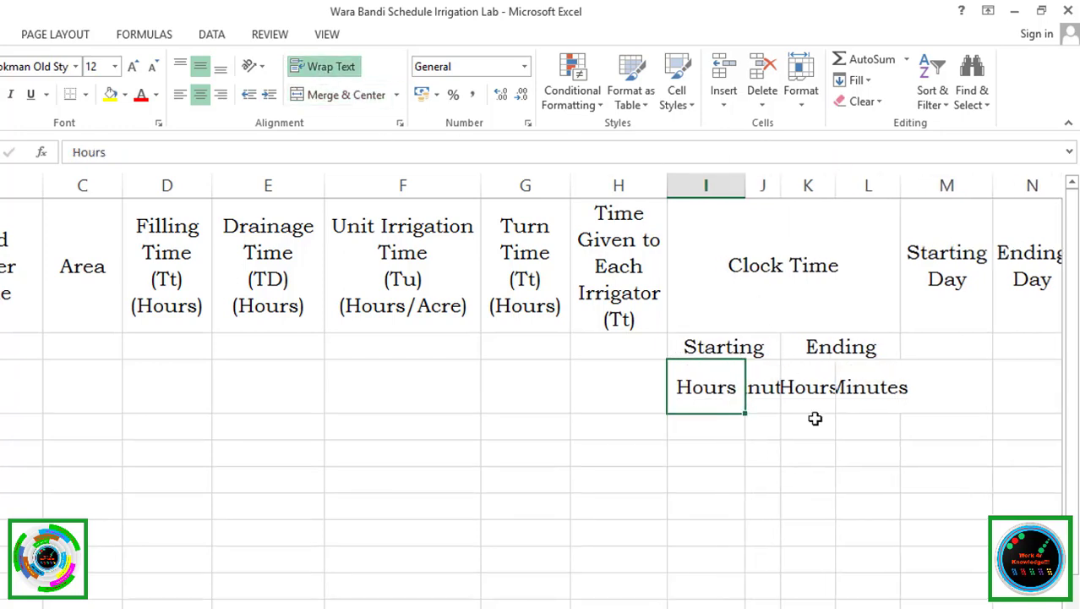
click(761, 387)
double_click(780, 179)
click(877, 389)
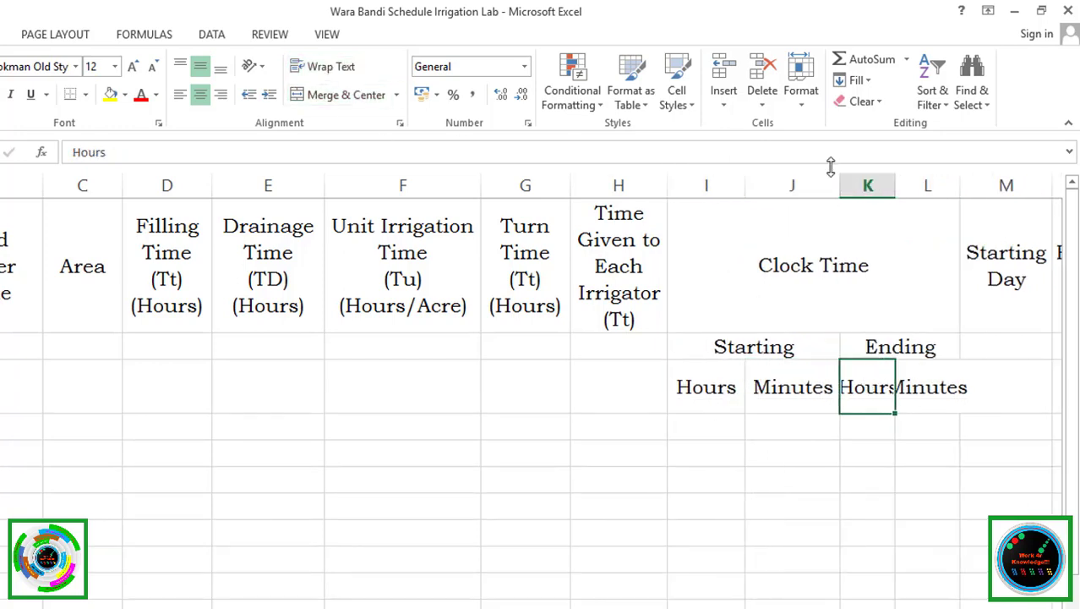
double_click(894, 181)
double_click(984, 181)
- Shrink the Starting/Ending Hours and Minutes sub-headers to font size 9 and narrow column L
drag(746, 342, 902, 403)
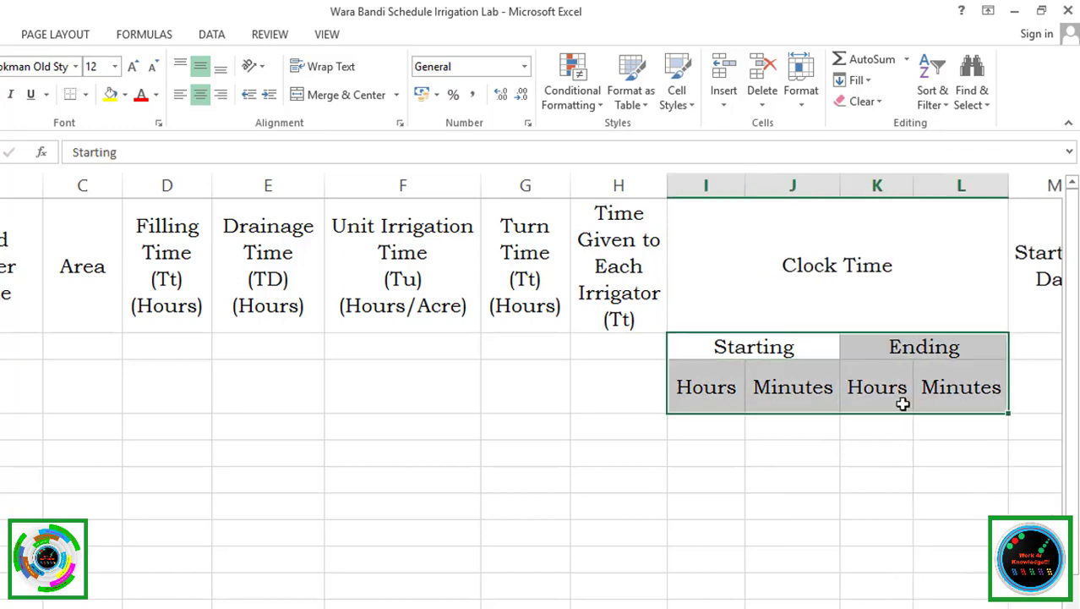
click(153, 66)
click(153, 66)
click(153, 66)
click(890, 269)
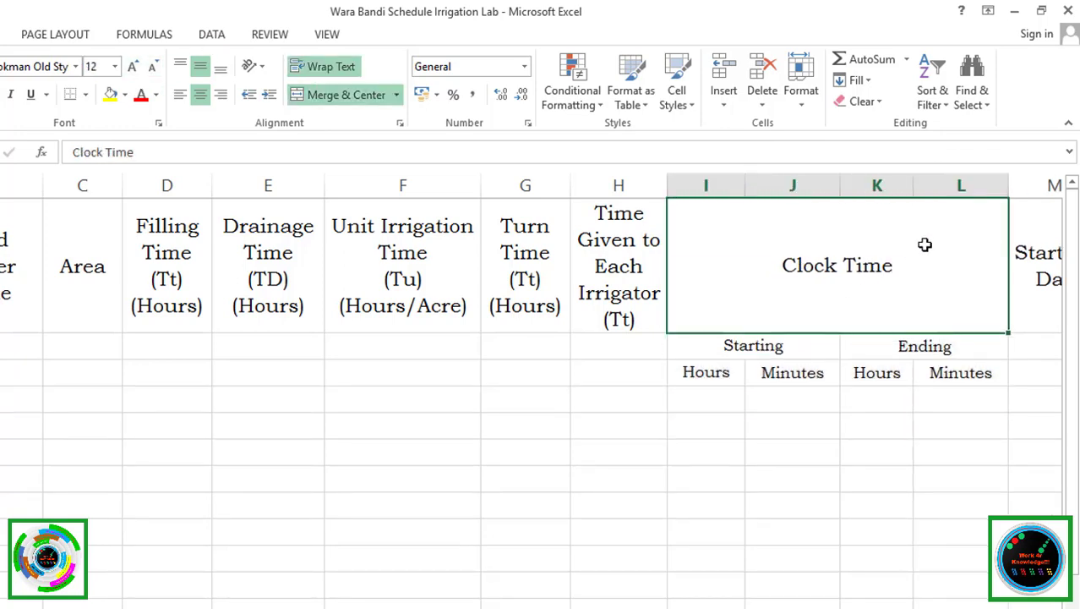
mouse_move(1008, 185)
mouse_down()
mouse_move(955, 188)
mouse_move(979, 185)
mouse_up()
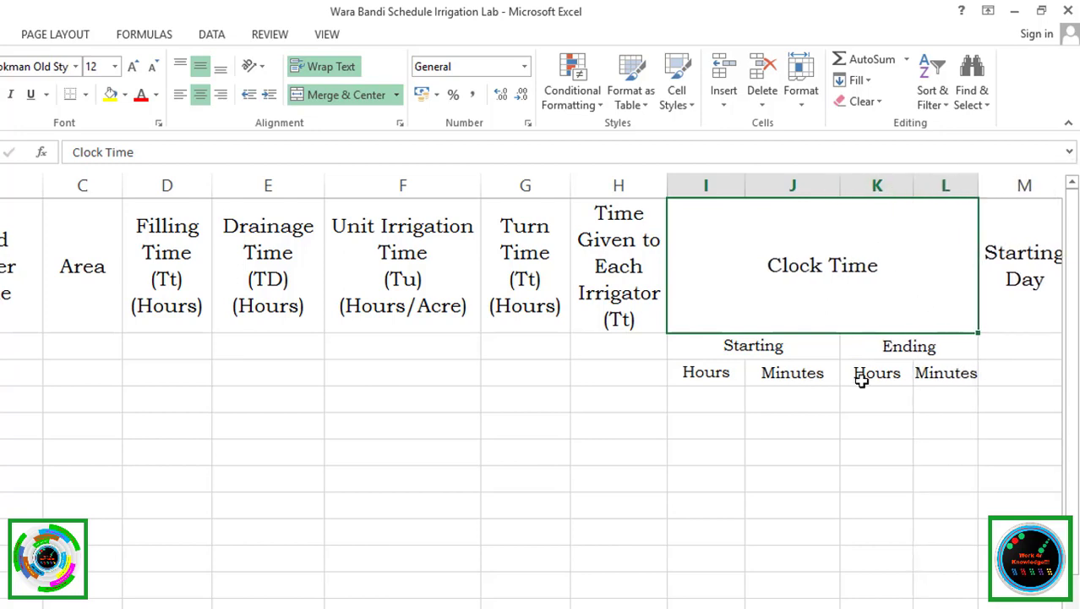
- Narrow column J under Clock Time so the Hours and Minutes columns are evenly sized
click(885, 346)
click(877, 185)
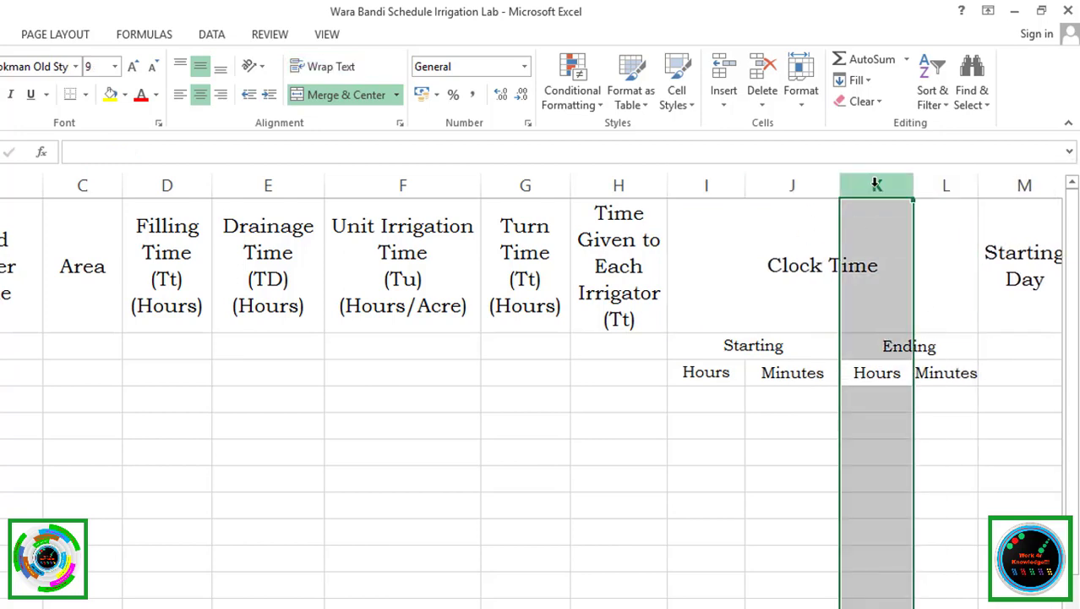
drag(840, 185, 812, 185)
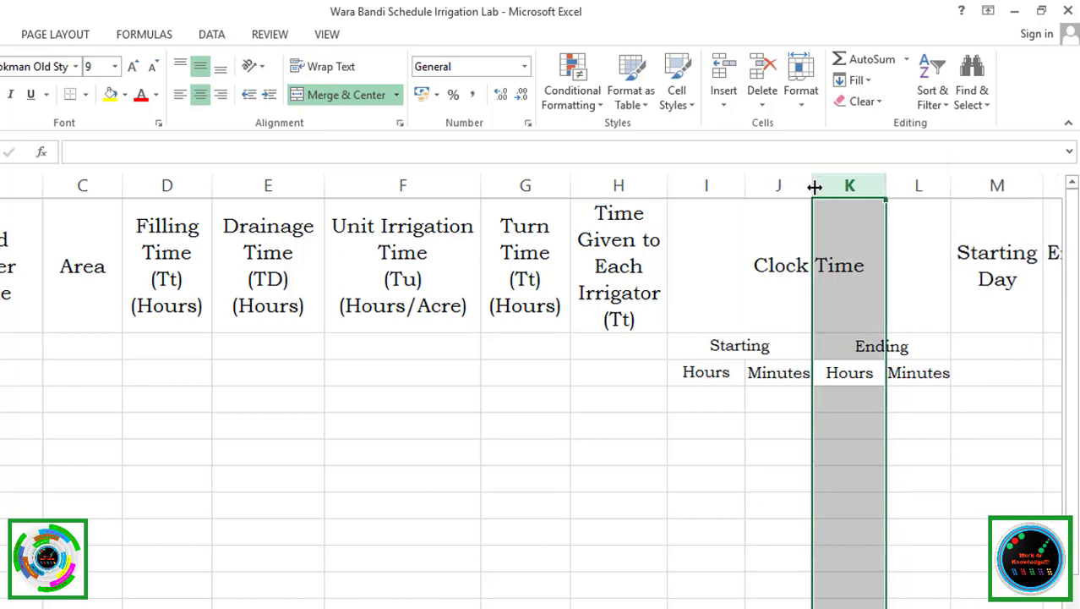
click(809, 245)
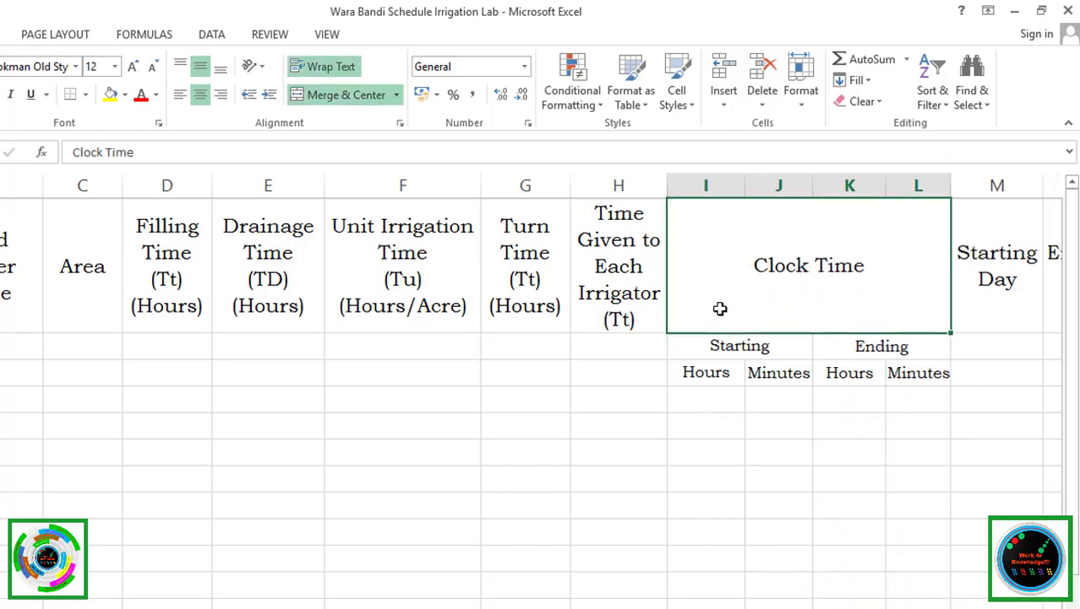
click(779, 452)
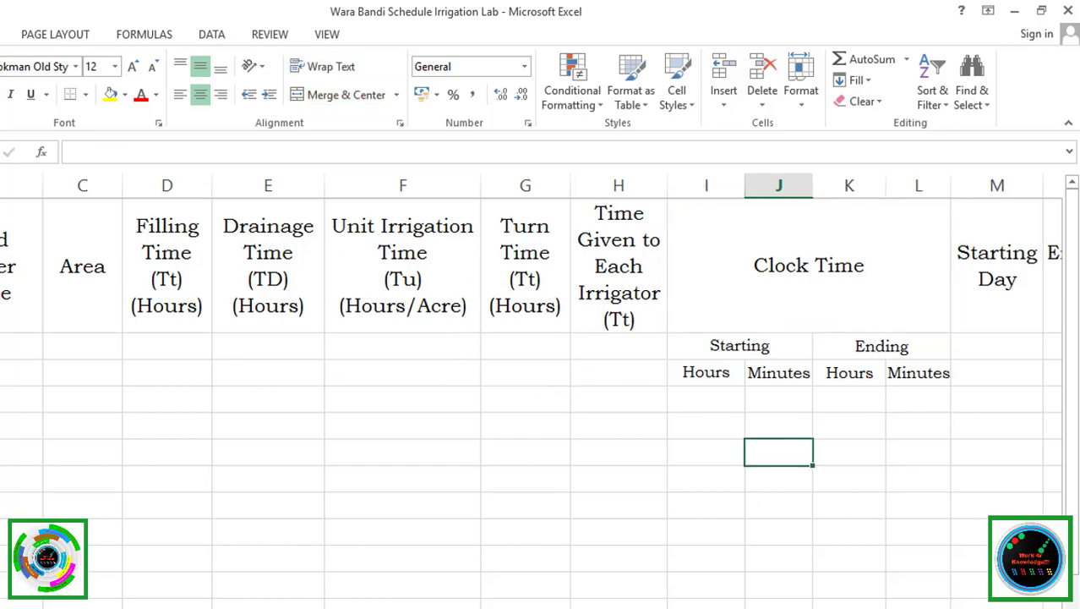
- Merge and centre Starting Day with the two cells below it, and narrow column M slightly
scroll(531, 390, right, 2)
scroll(531, 390, left, 1)
scroll(531, 391, left, 1)
scroll(531, 390, right, 2)
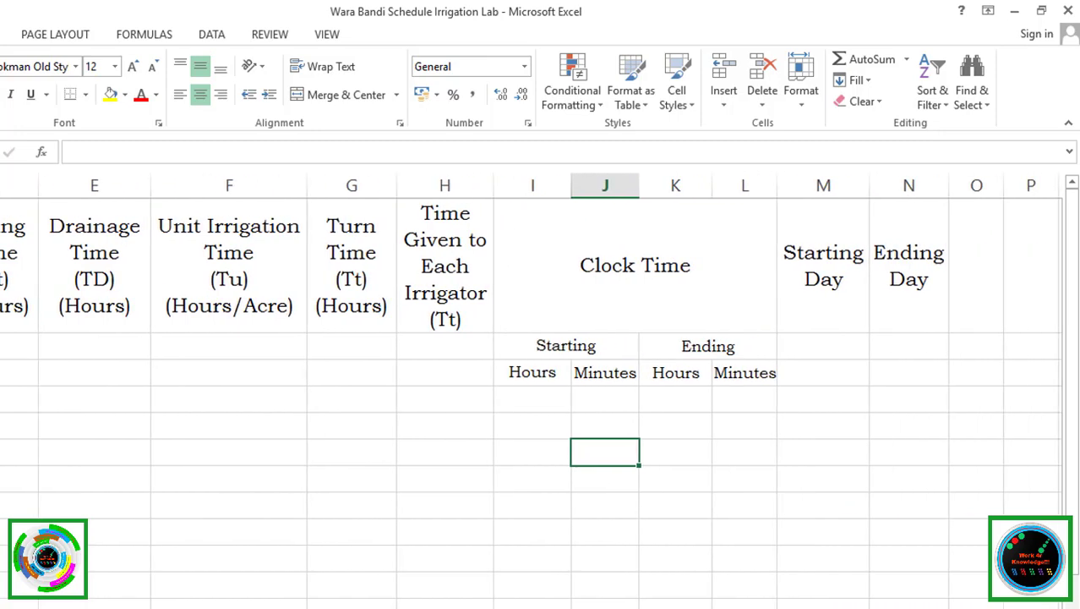
drag(827, 282, 831, 370)
click(313, 95)
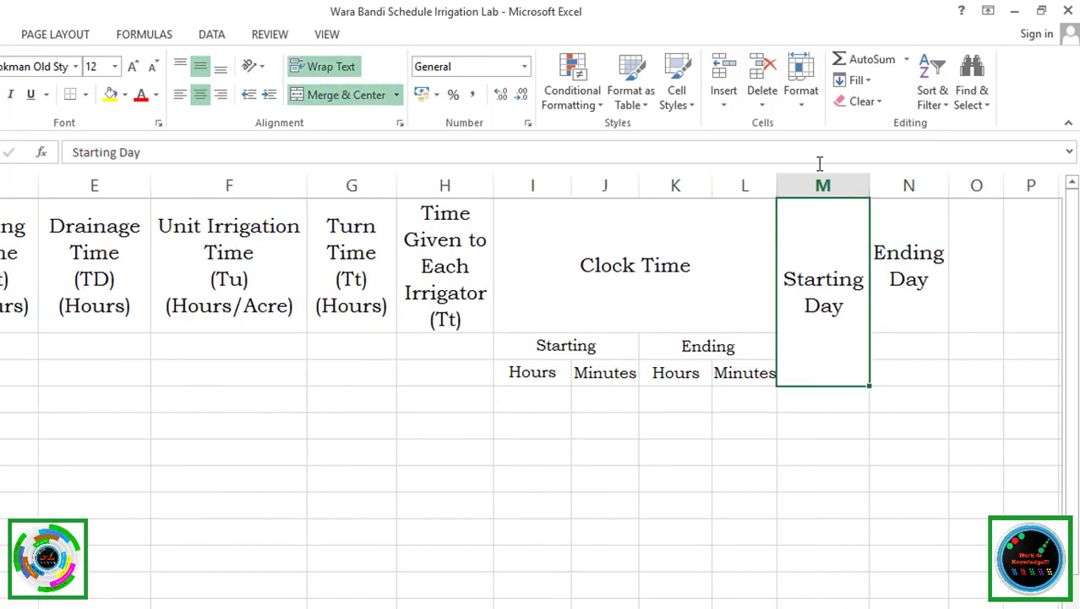
drag(870, 186, 867, 186)
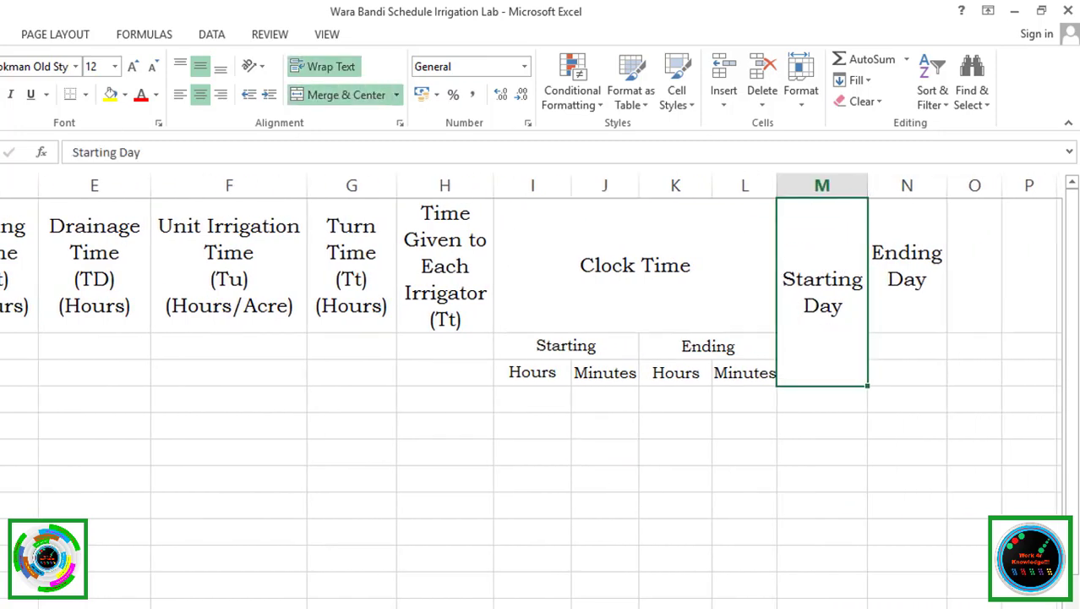
- Copy Starting Day's merged format onto the Ending Day header with Format Painter
drag(893, 234, 903, 364)
key(ctrl+z)
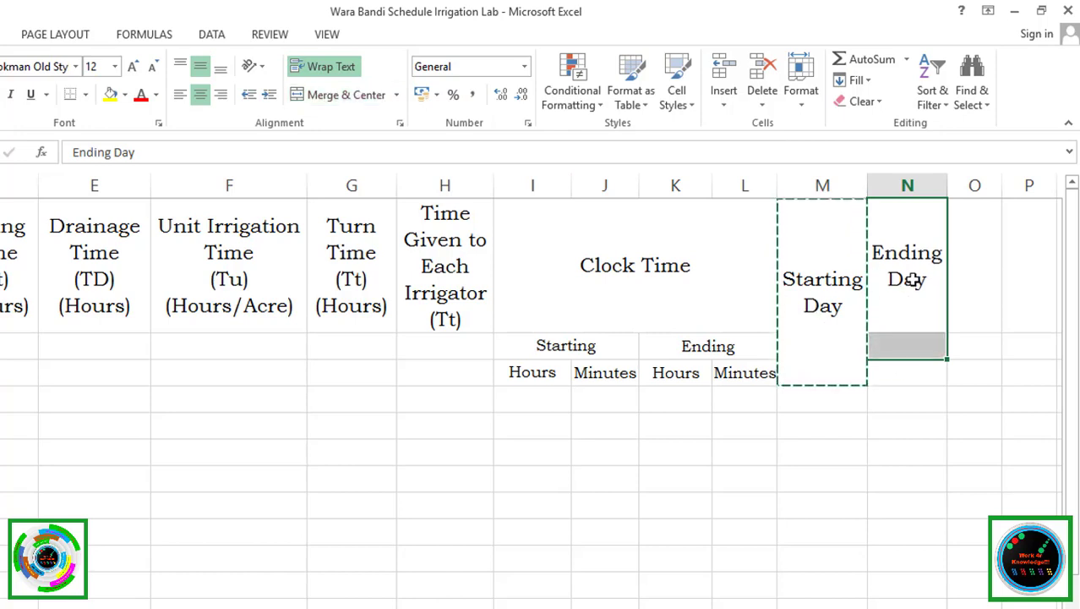
click(827, 307)
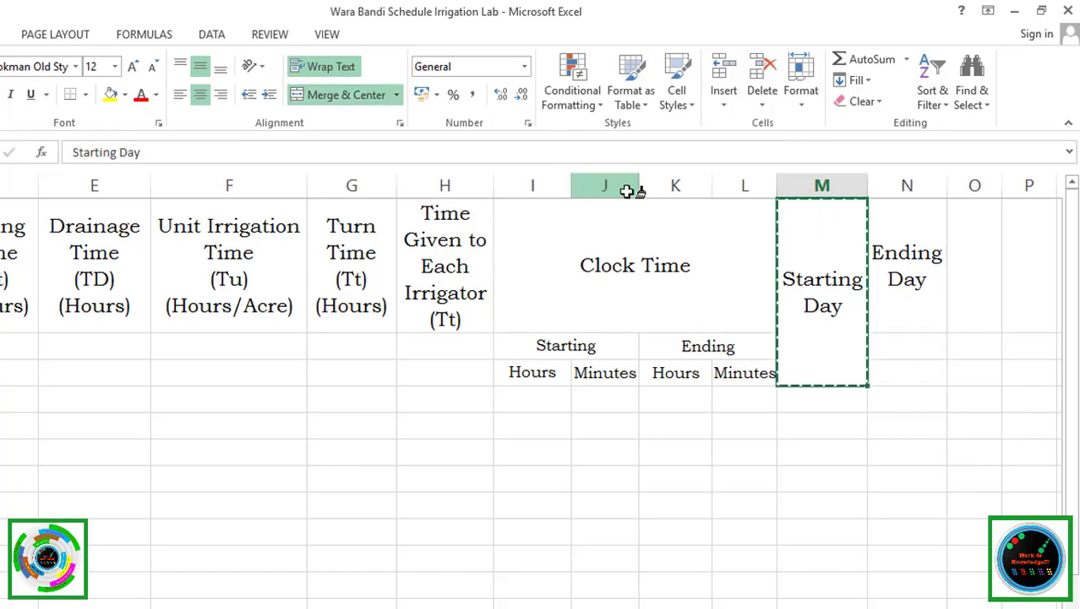
drag(888, 249, 897, 321)
click(431, 373)
scroll(588, 605, left, 2)
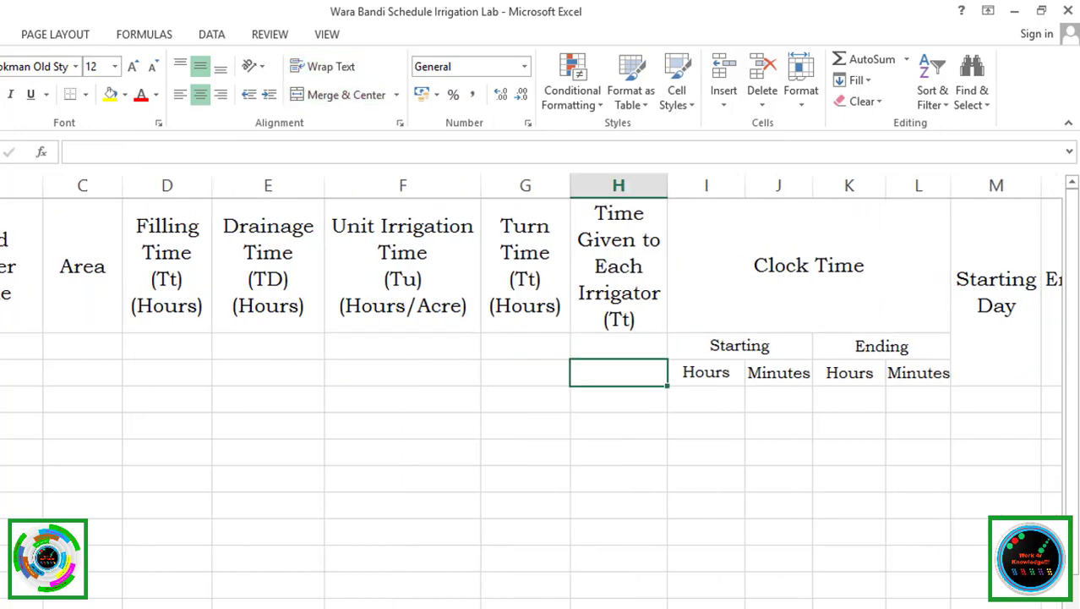
click(101, 344)
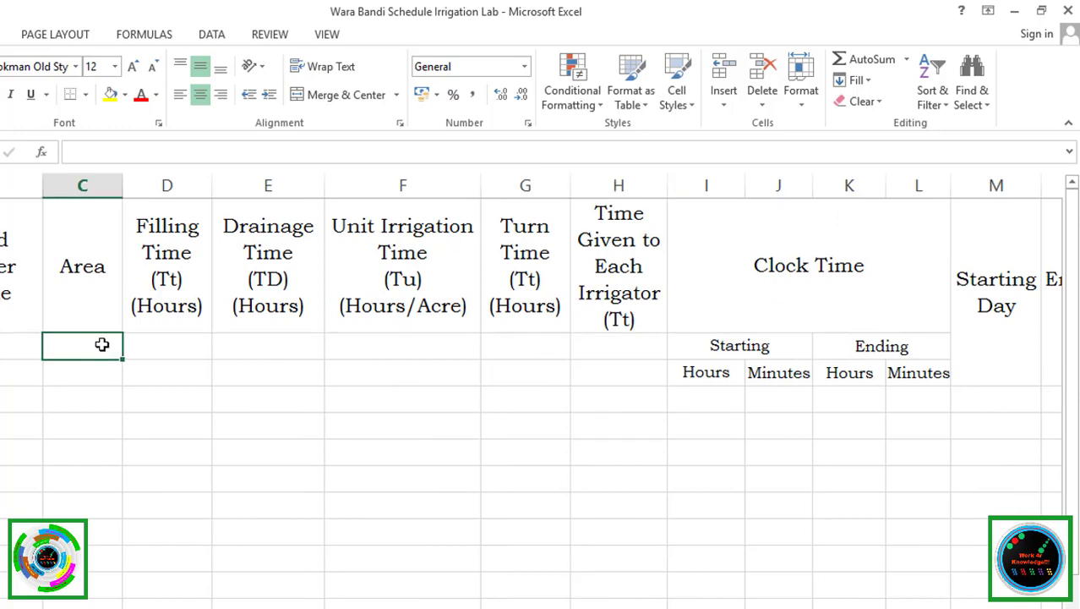
- Enter the unit (ft²) in C2 under Area, formatting the 2 as superscript
text((m)
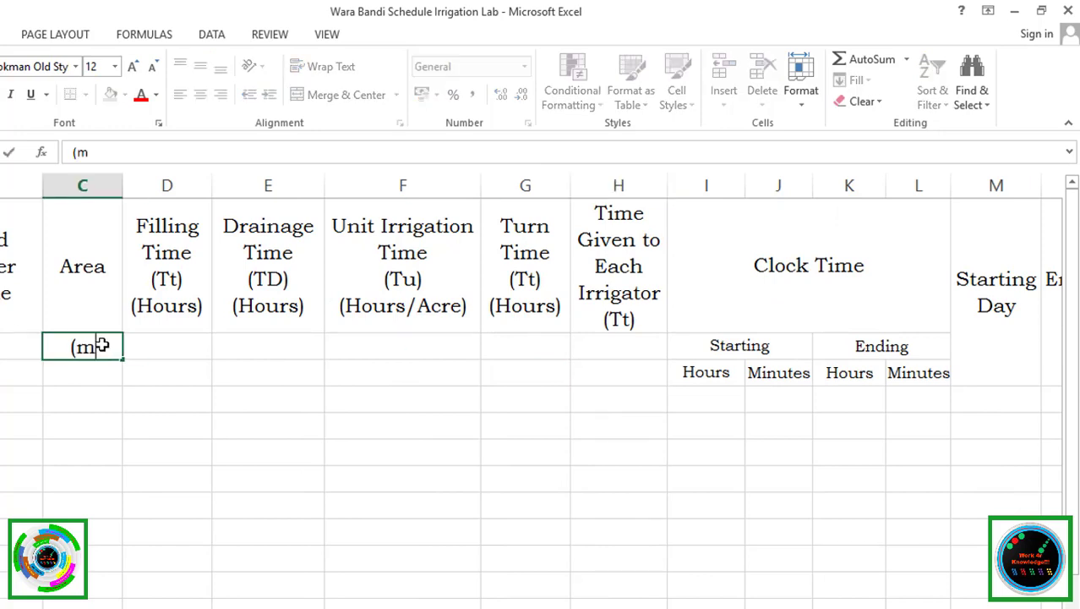
text(2)
key(BackSpace)
key(BackSpace)
text(2))
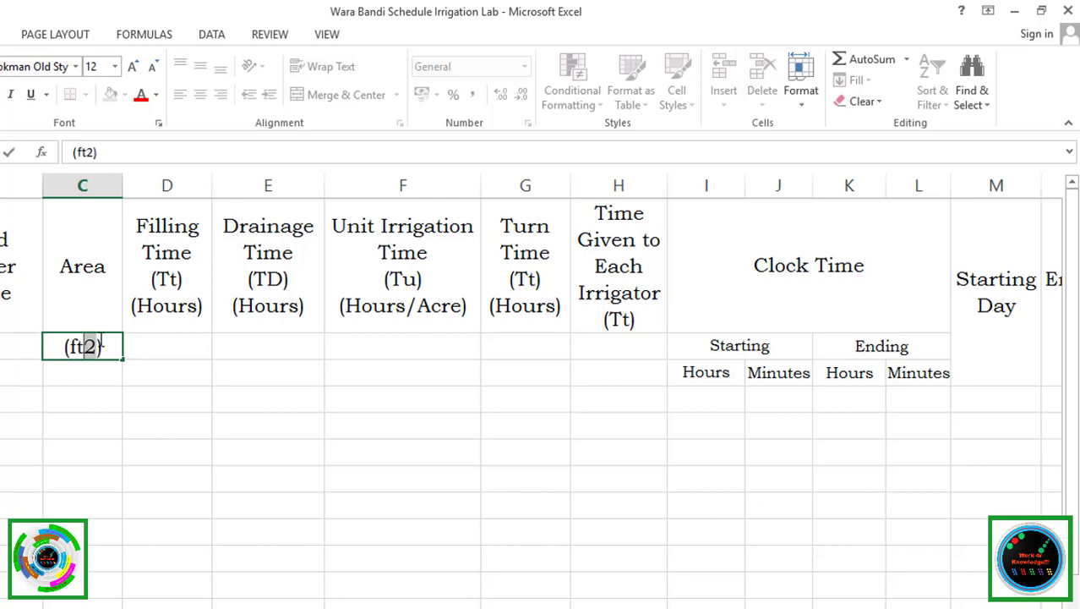
key(ctrl+1)
click(111, 503)
click(116, 487)
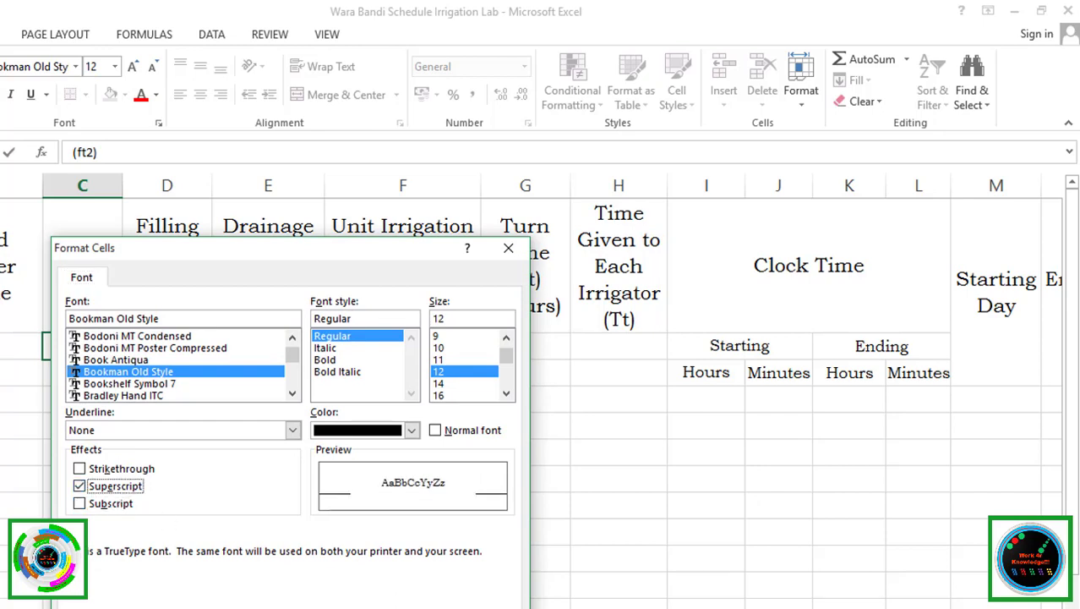
key(Return)
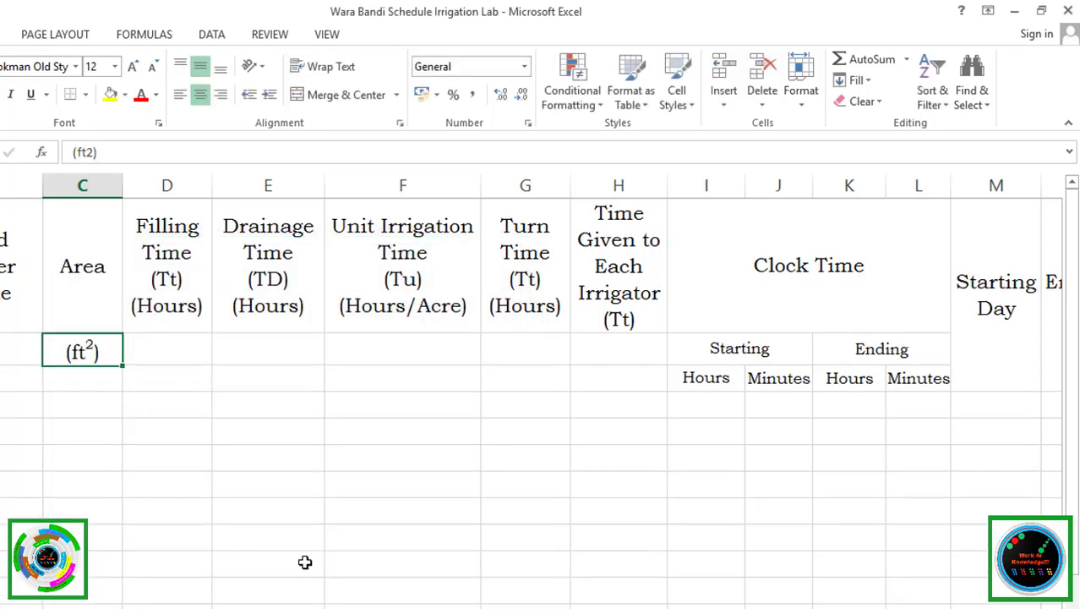
click(196, 334)
- Move Filling Time's units below its header: (Tt) in row 2 and (Hours) in row 3
click(188, 292)
key(F2)
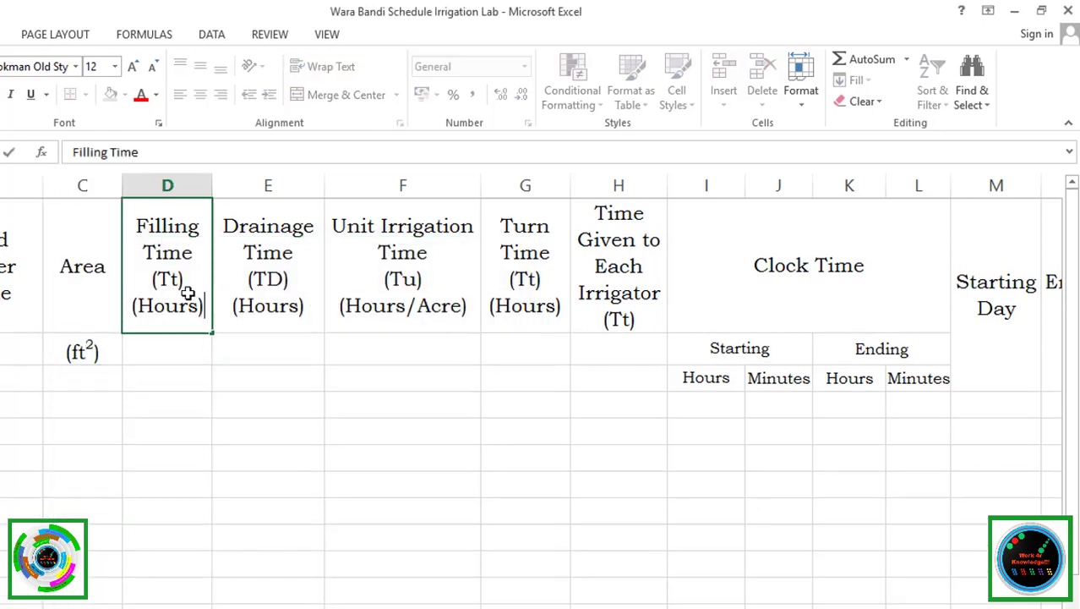
key(Down)
key(shift+Down)
key(shift+Down)
key(BackSpace)
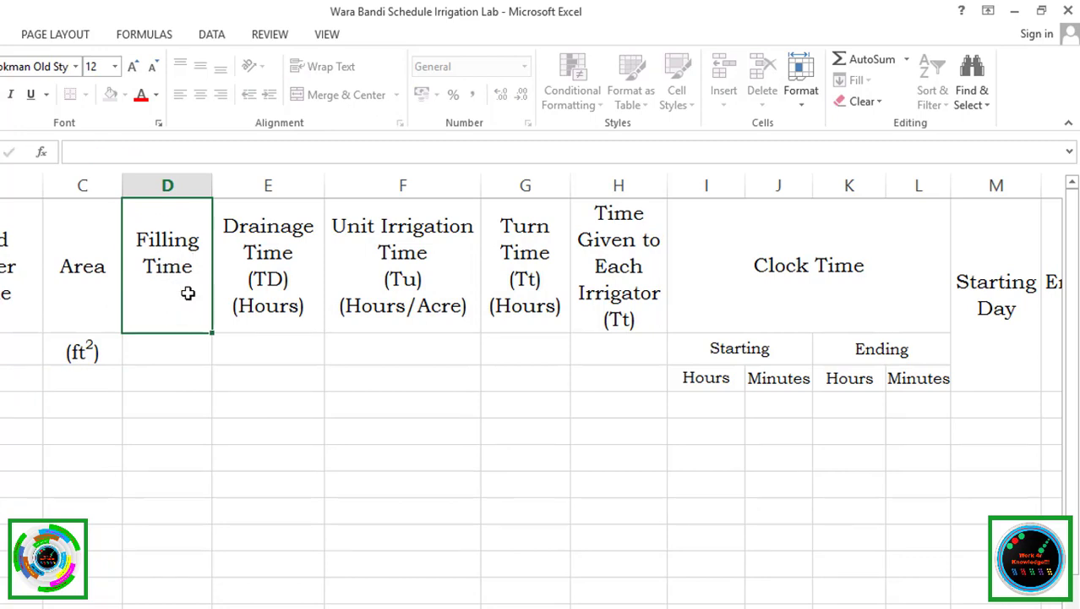
key(Return)
key(F2)
key(ctrl+v)
key(Return)
key(F2)
key(ctrl+v)
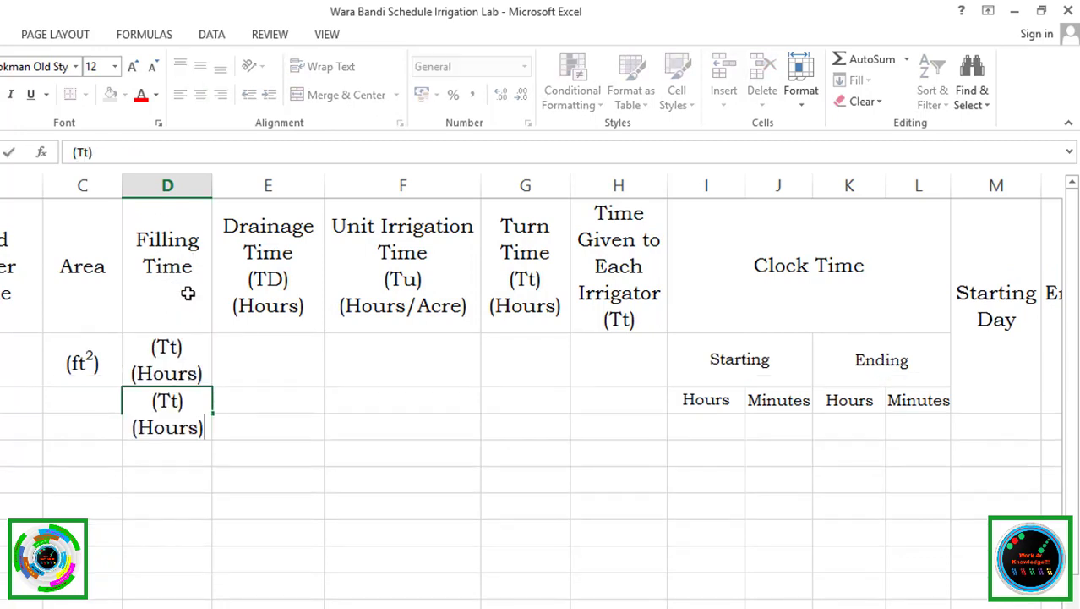
key(BackSpace)
key(BackSpace)
key(BackSpace)
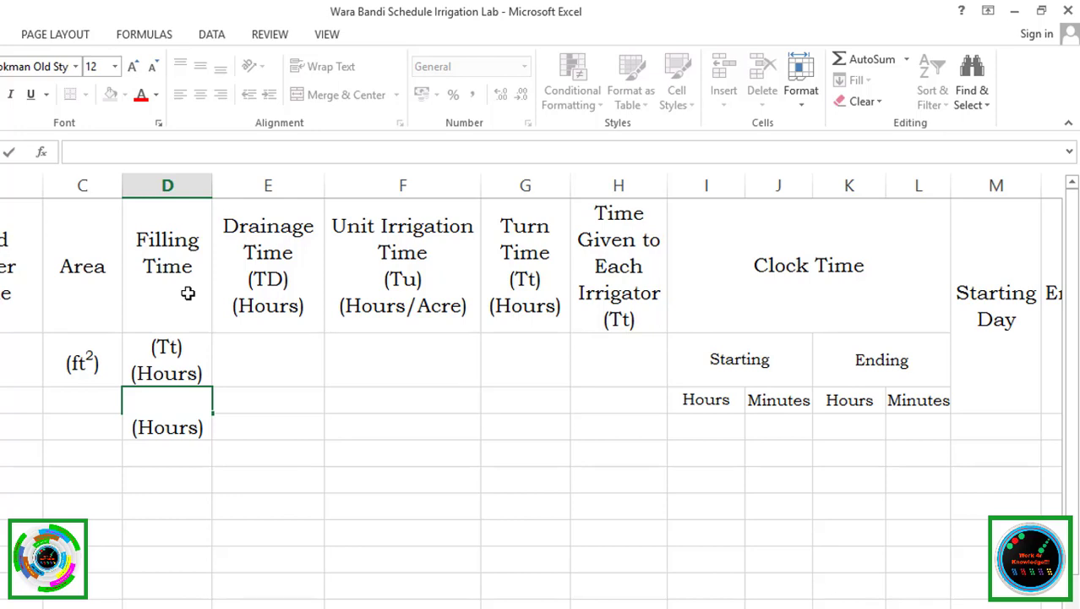
key(Delete)
key(ctrl+Return)
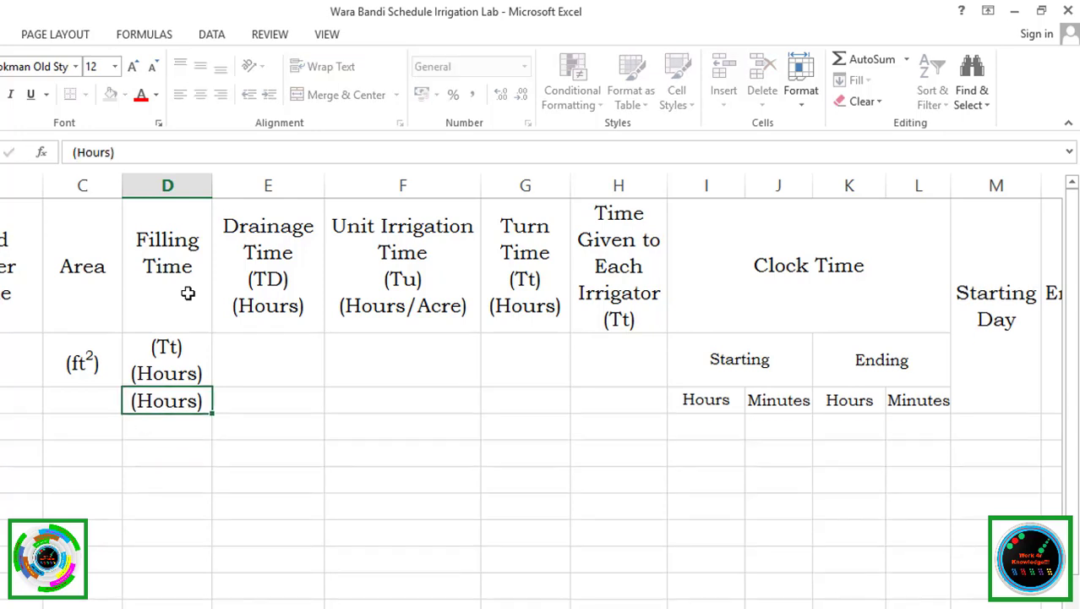
key(Up)
key(F2)
key(BackSpace)
key(BackSpace)
key(BackSpace)
key(BackSpace)
key(BackSpace)
key(Return)
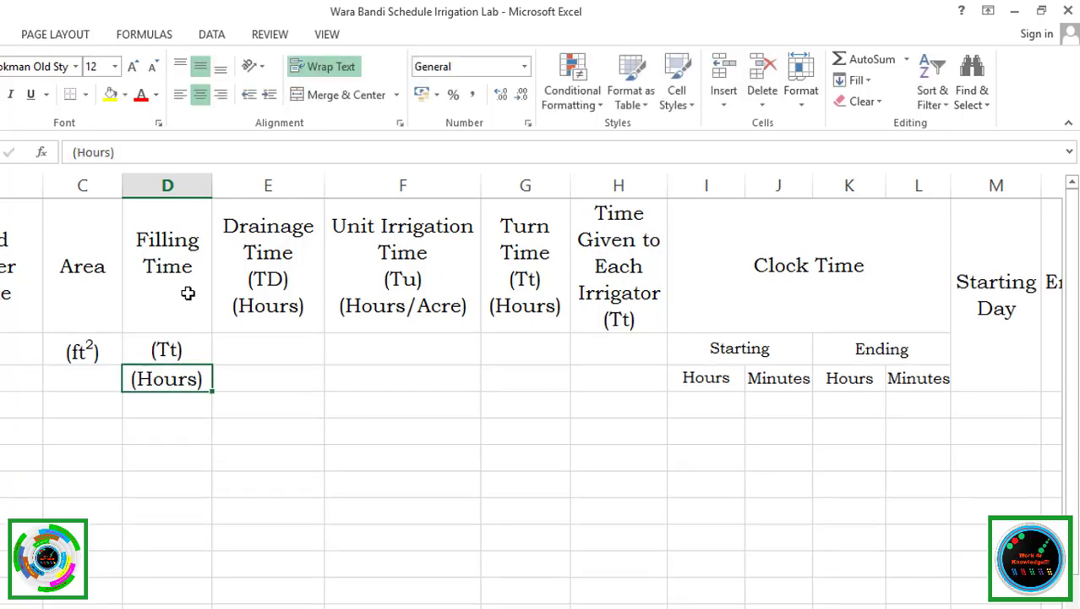
- Move Drainage Time's units below its header: (TD) in row 2 and (Hours) in row 3
key(Up)
key(Right)
key(Up)
key(F2)
key(Up)
key(Home)
key(shift+ctrl+End)
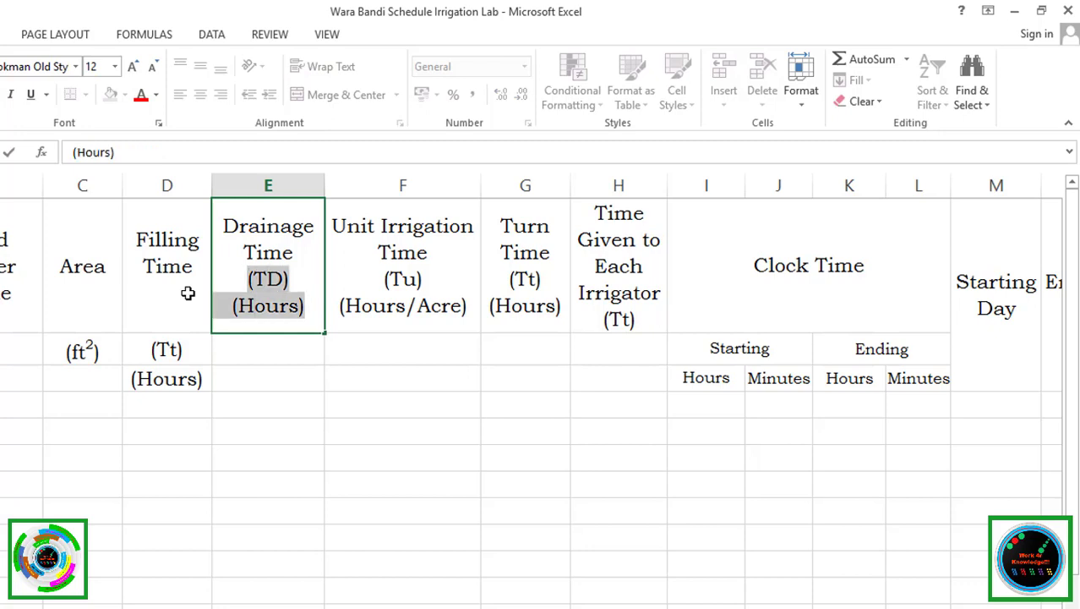
key(ctrl+x)
key(Return)
key(F2)
key(ctrl+v)
key(Return)
key(F2)
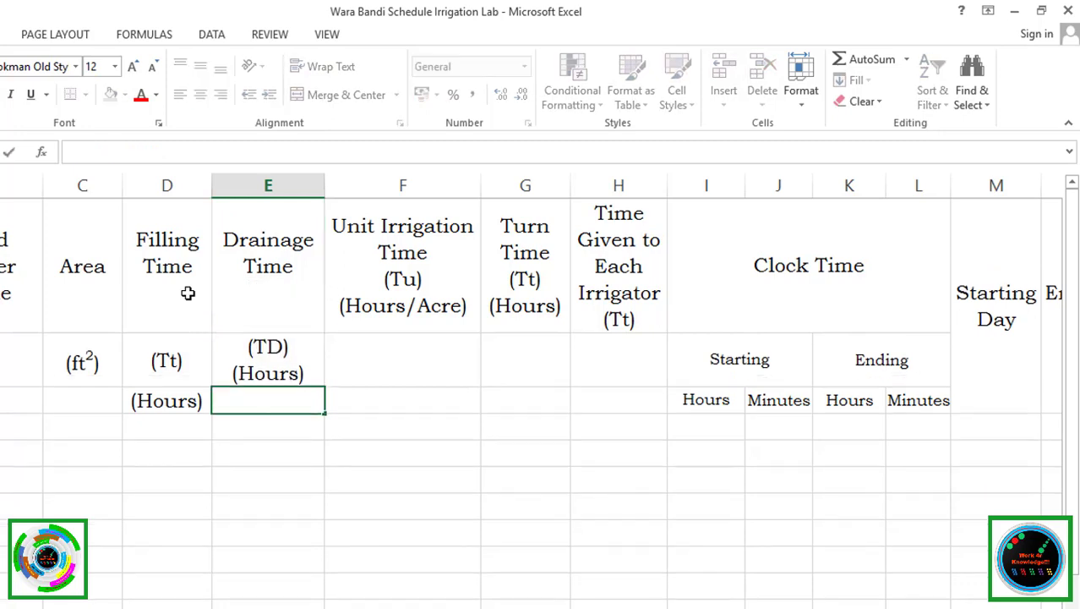
key(ctrl+v)
key(Up)
key(BackSpace)
key(BackSpace)
key(BackSpace)
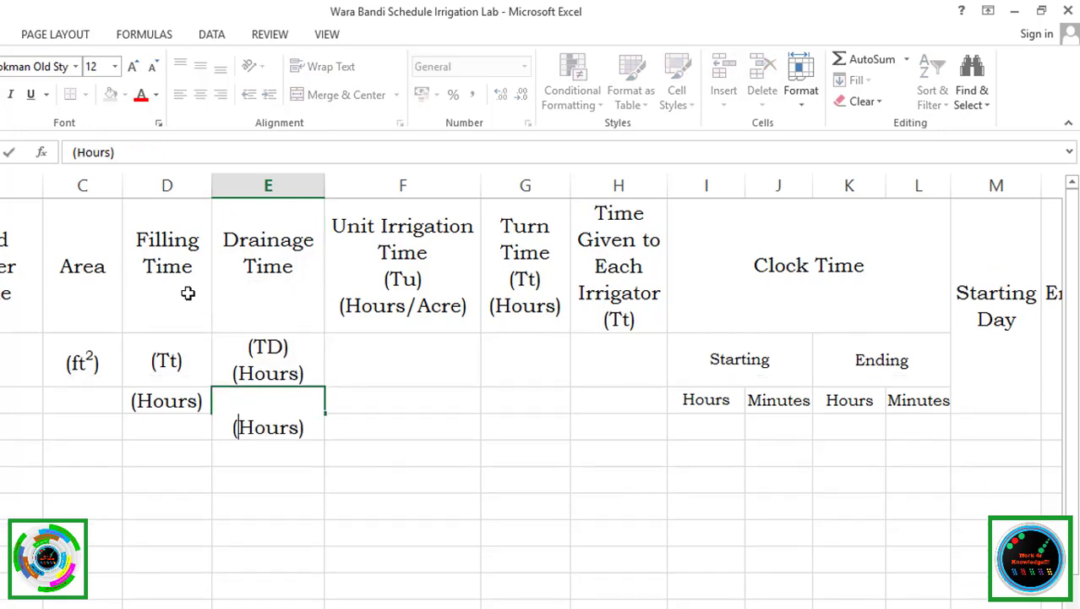
key(Delete)
key(Up)
key(F2)
key(BackSpace)
key(BackSpace)
- Change Filling Time's symbol to (TT) with the second T as a subscript
key(BackSpace)
key(BackSpace)
key(BackSpace)
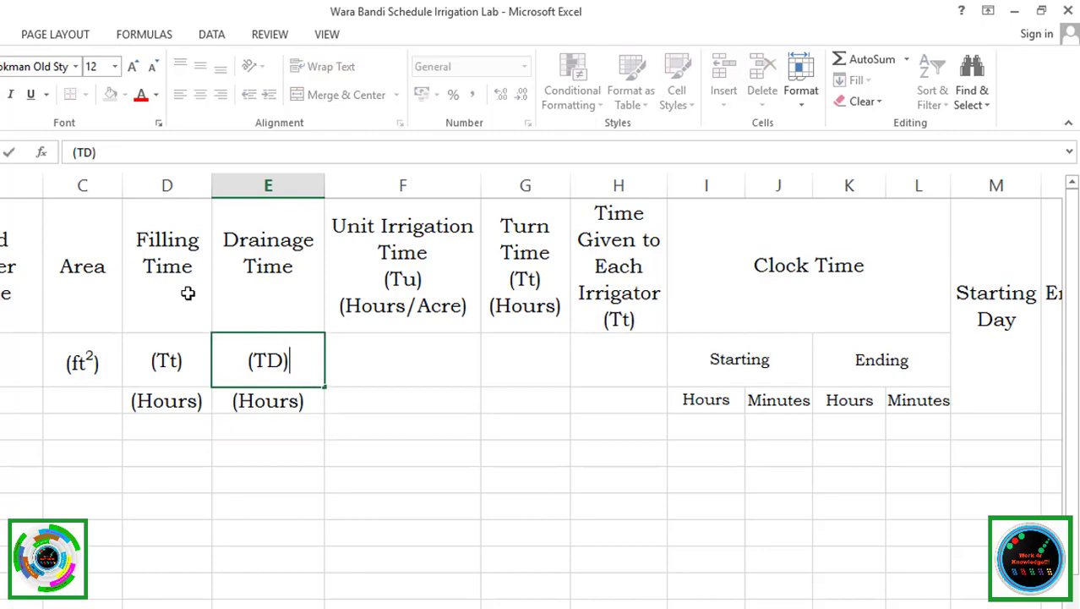
key(Return)
key(Up)
key(Left)
key(F2)
key(BackSpace)
text(T)
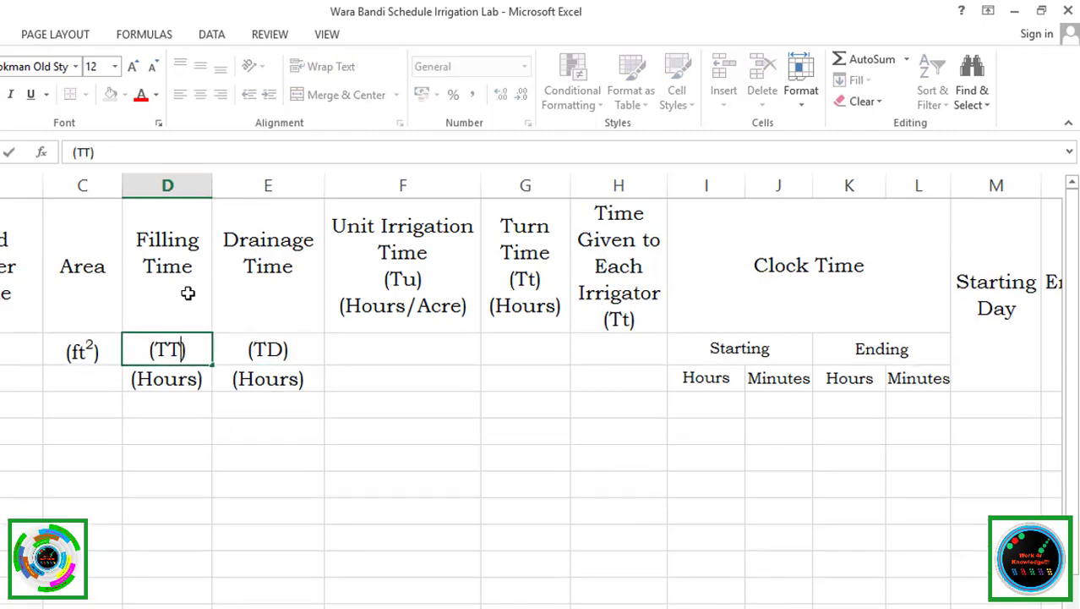
key(ctrl+1)
click(110, 502)
key(Return)
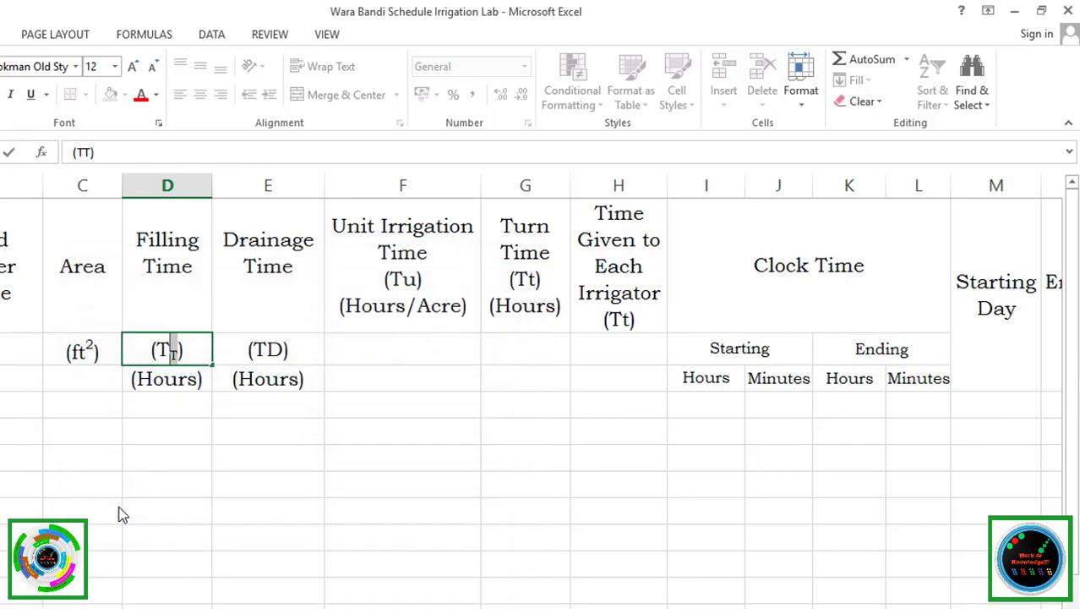
key(ctrl+Return)
- Make the D in Drainage Time's (TD) symbol a subscript
key(Right)
key(F2)
key(Left)
key(shift+Left)
key(ctrl+1)
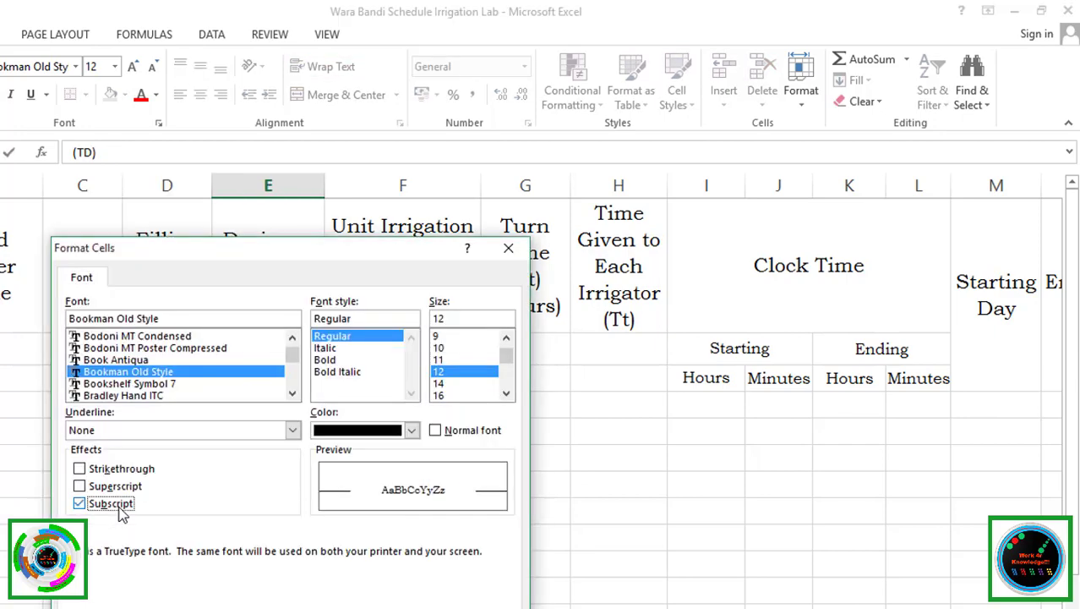
click(118, 513)
key(Return)
key(Tab)
key(F2)
- Cut the (Tu) (Hours/Acre) lines from the Unit Irrigation Time header and paste them into both cells below
key(shift+Home)
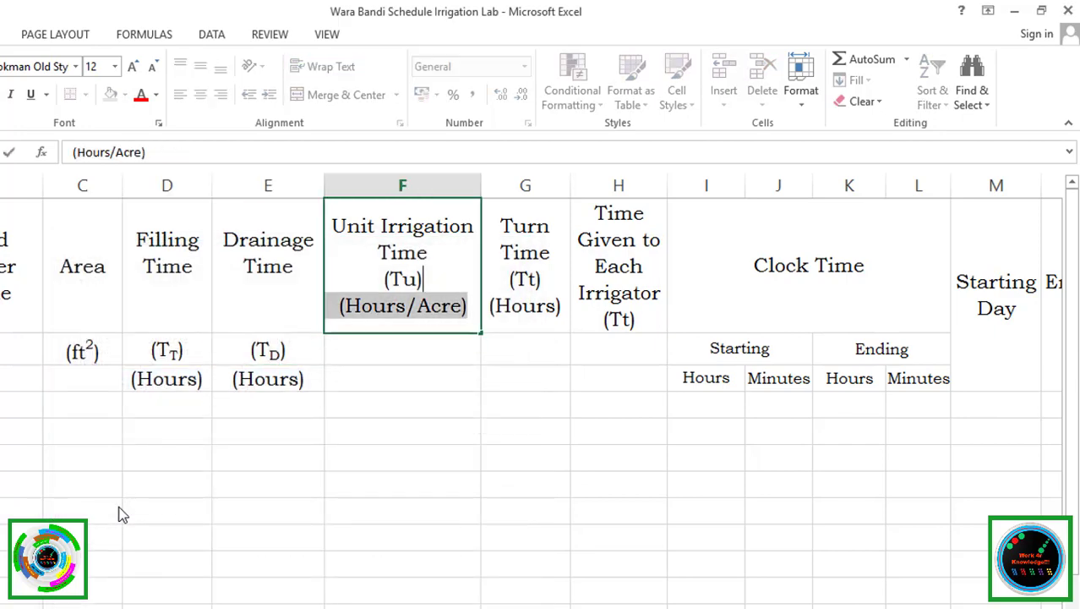
key(shift+Up)
key(BackSpace)
key(Return)
key(F2)
key(ctrl+v)
key(Return)
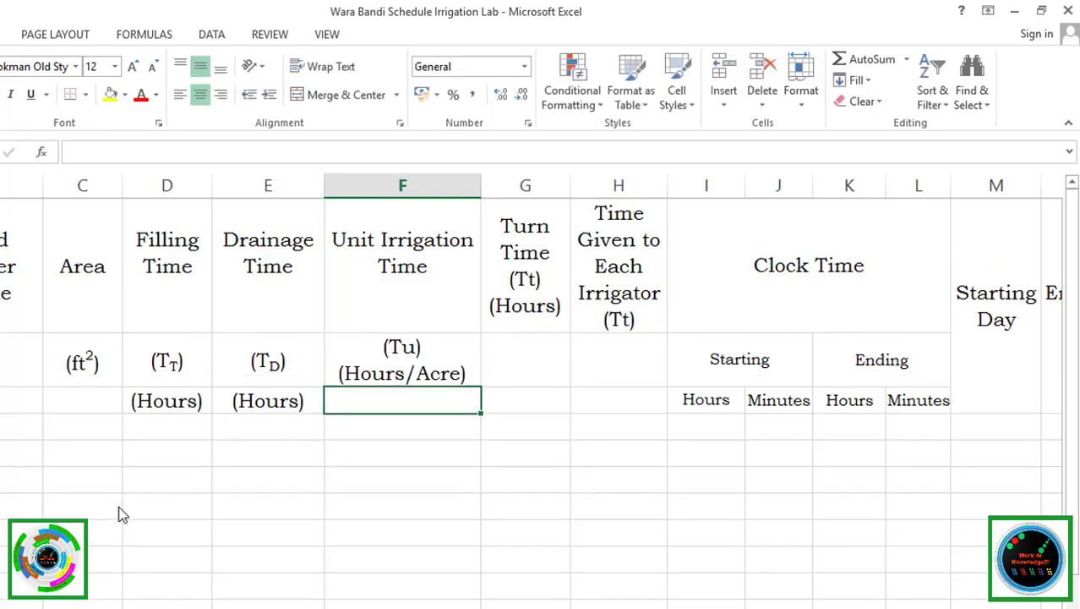
key(F2)
key(ctrl+v)
- Trim the pasted units so (Tu) sits above (Hours/Acre) in the two cells
key(Up)
key(BackSpace)
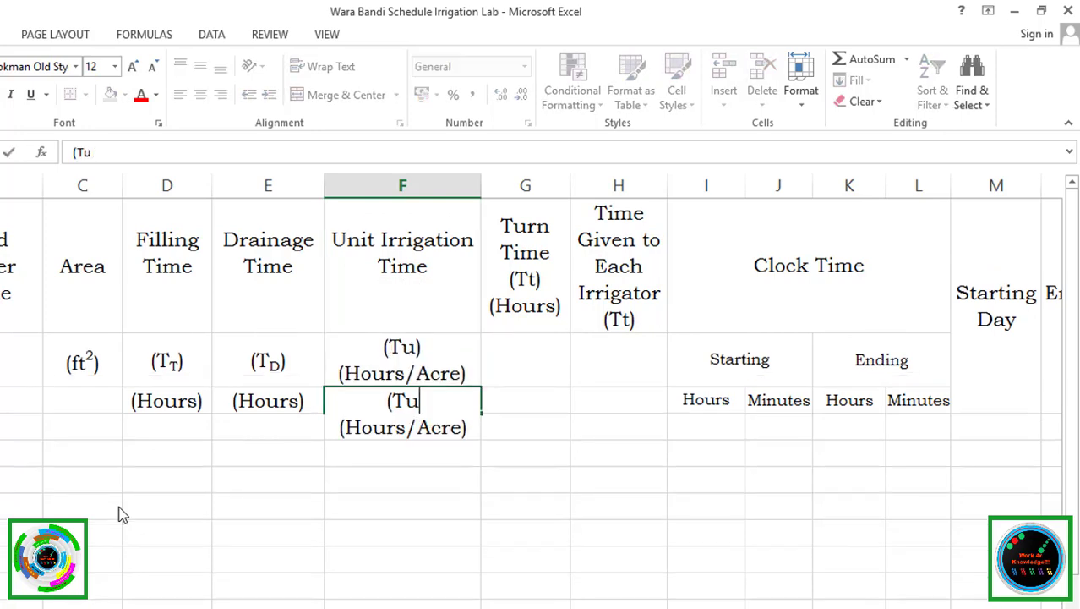
key(BackSpace)
key(BackSpace)
key(BackSpace)
key(Down)
key(Home)
key(BackSpace)
key(Return)
key(Up)
key(Up)
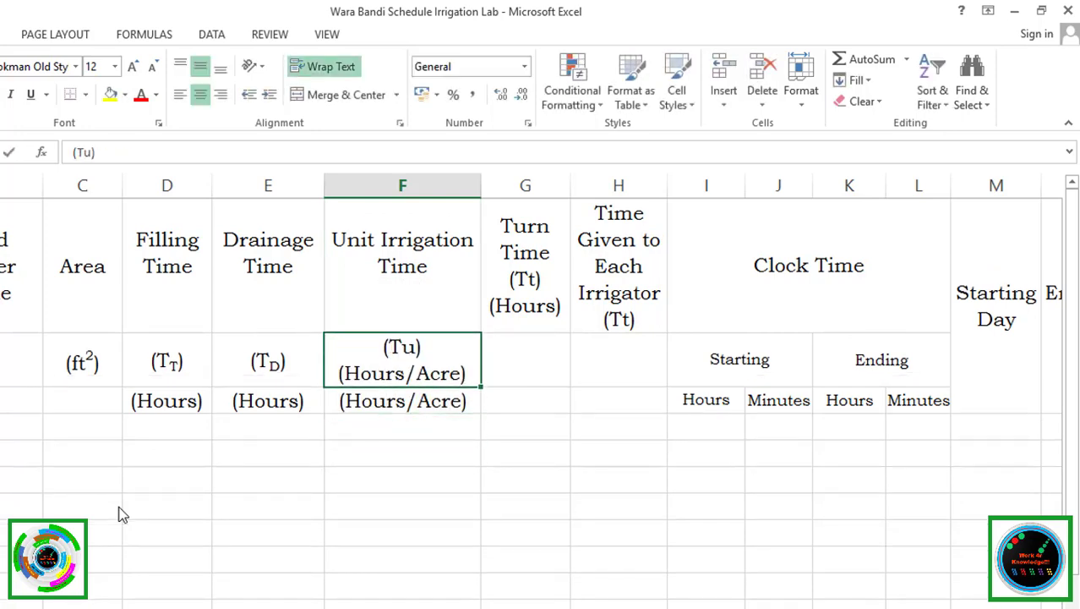
key(F2)
key(BackSpace)
key(BackSpace)
- Change (Tu) to (TU) and format the U as a subscript
key(BackSpace)
key(BackSpace)
key(BackSpace)
key(BackSpace)
key(BackSpace)
key(BackSpace)
key(Return)
key(Up)
key(Up)
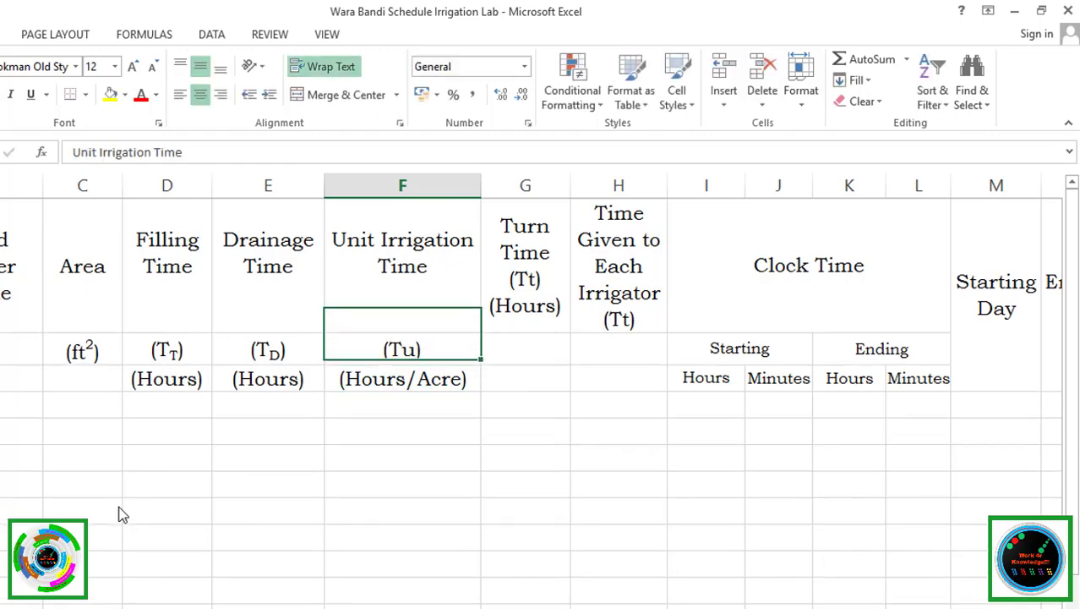
key(Down)
key(F2)
key(Left)
key(BackSpace)
text(U)
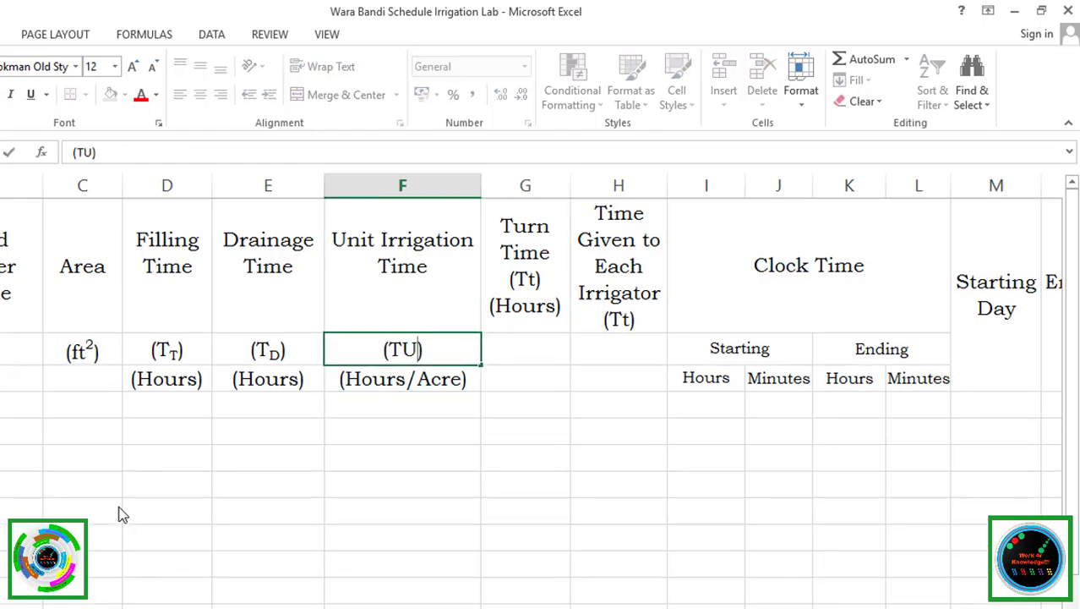
key(ctrl+1)
key(Return)
key(shift+Left)
key(ctrl+1)
click(118, 508)
key(Return)
- Cut the (Tt) (Hours) lines from the Turn Time header and paste them into both cells below
key(Right)
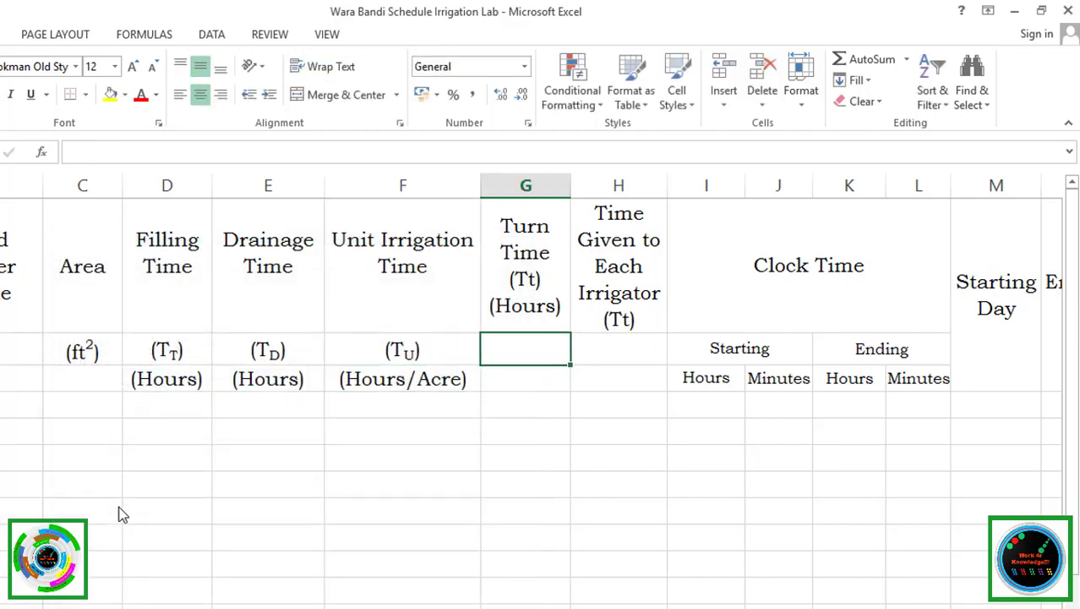
key(Up)
key(F2)
key(shift+Up)
key(BackSpace)
key(Return)
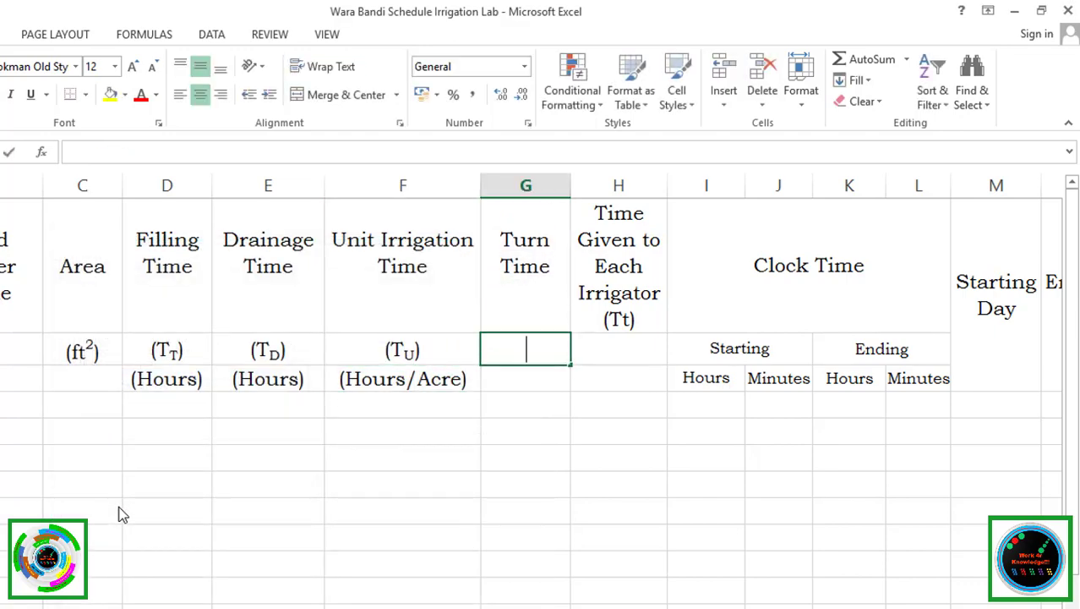
key(F2)
key(ctrl+v)
key(Return)
key(F2)
key(ctrl+v)
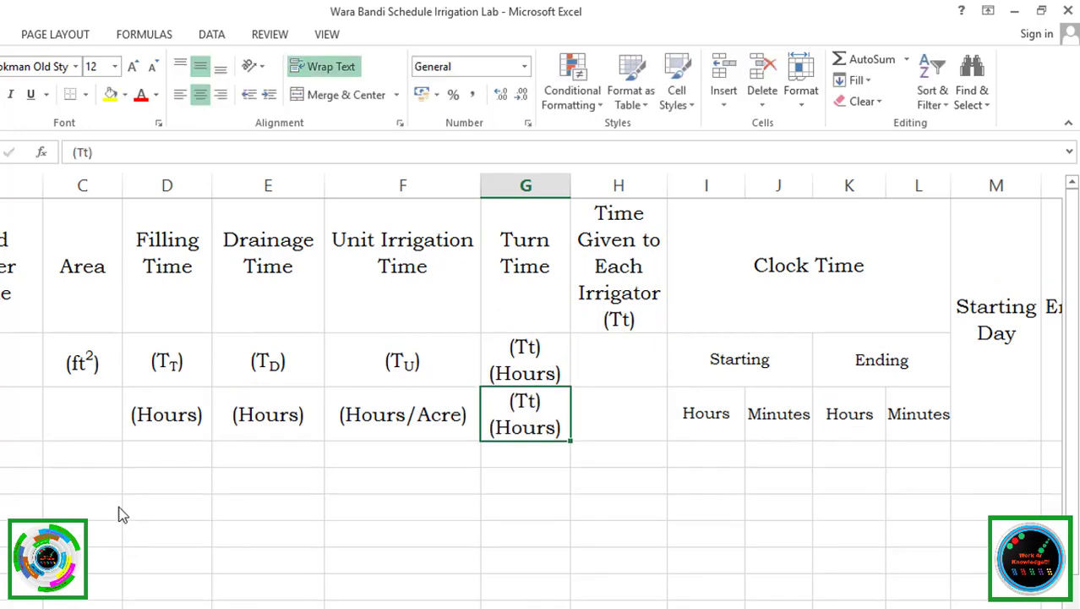
- Trim the Turn Time units so (Tt) sits above (Hours)
key(Up)
key(BackSpace)
key(BackSpace)
key(BackSpace)
key(BackSpace)
key(Delete)
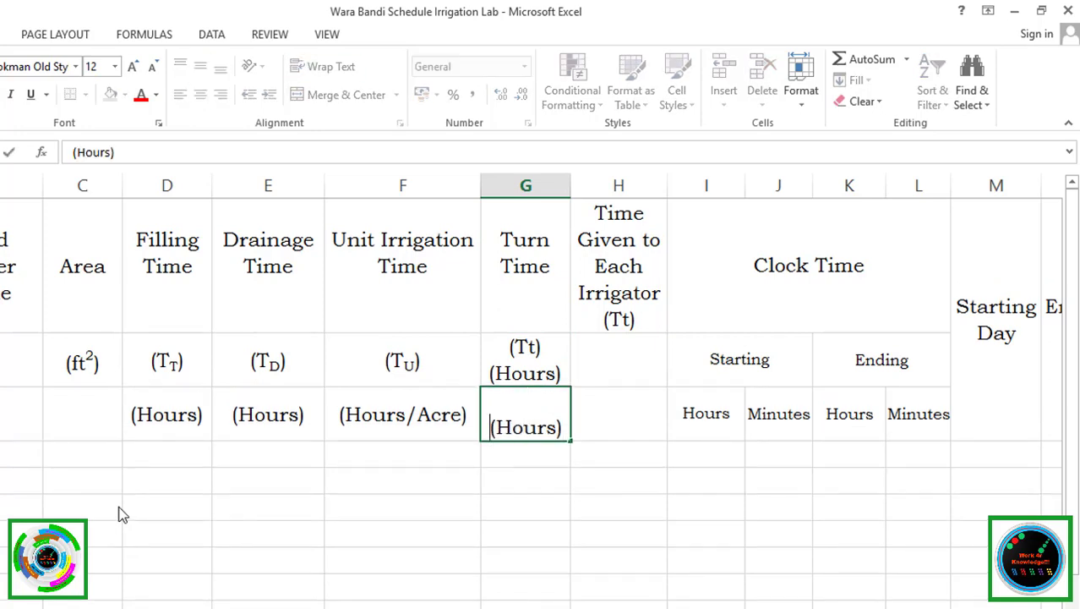
key(Return)
key(Up)
key(Up)
key(F2)
key(BackSpace)
key(BackSpace)
key(BackSpace)
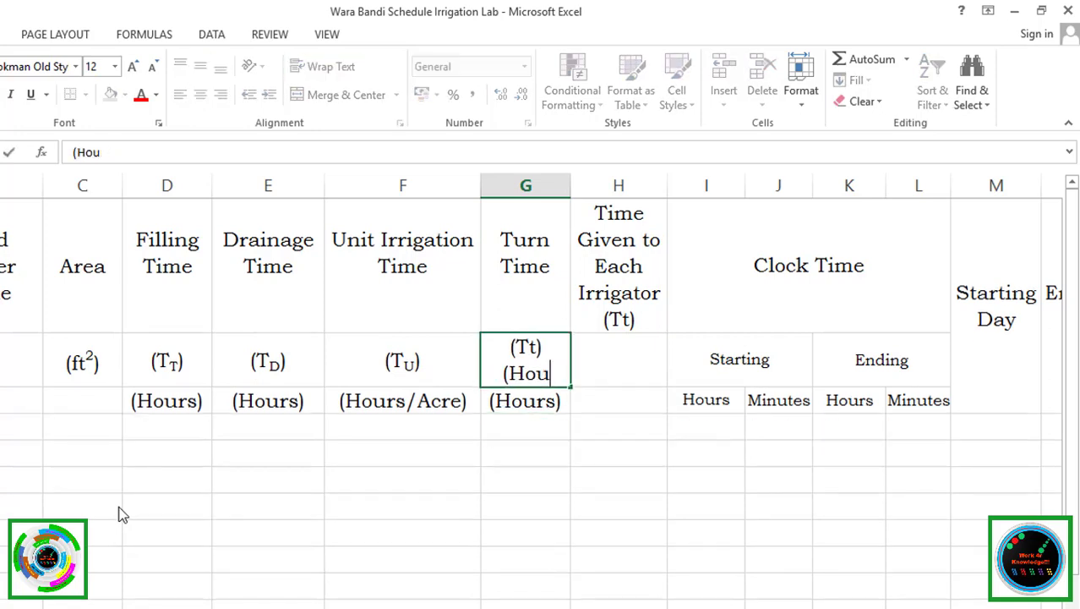
key(BackSpace)
key(BackSpace)
key(BackSpace)
key(BackSpace)
key(Return)
key(Up)
key(Up)
- Move (Tt) from the Time Given to Each Irrigator header into the cell below
key(Right)
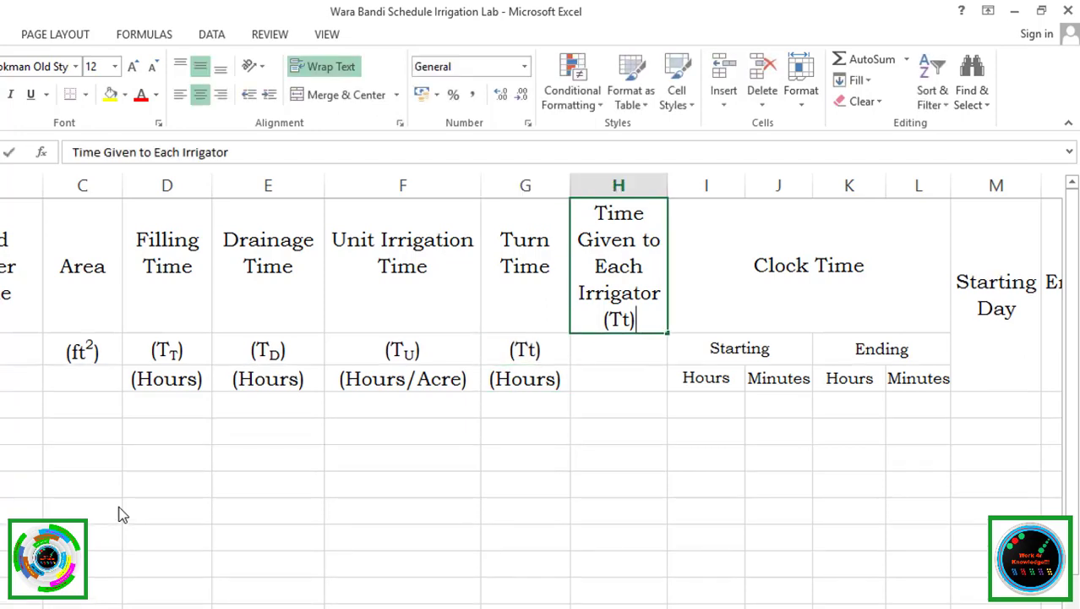
key(F2)
key(shift+Left)
key(shift+Left)
key(shift+Left)
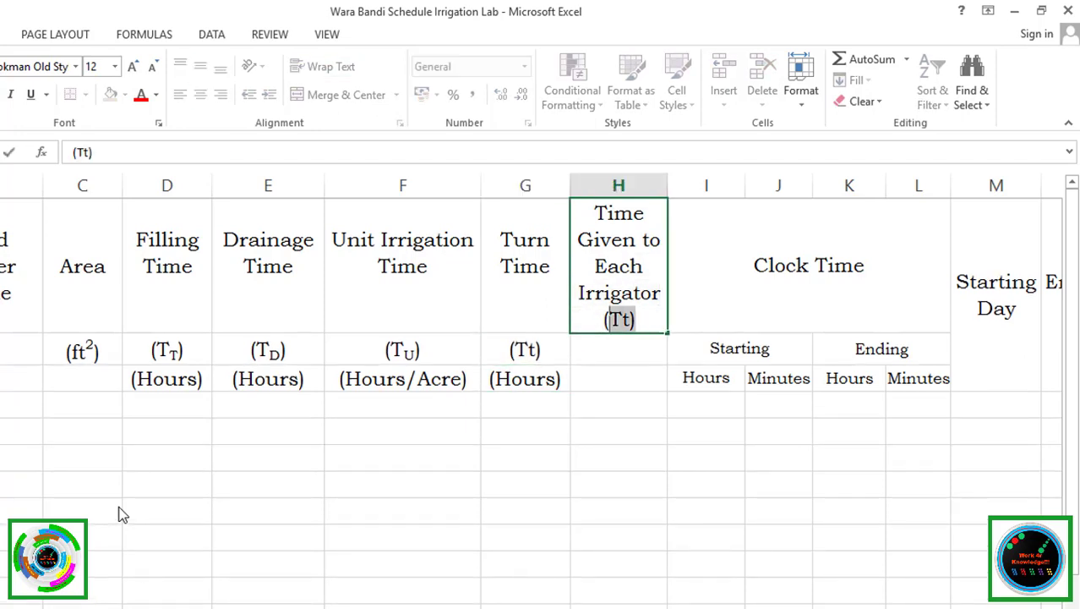
key(ctrl+x)
key(Return)
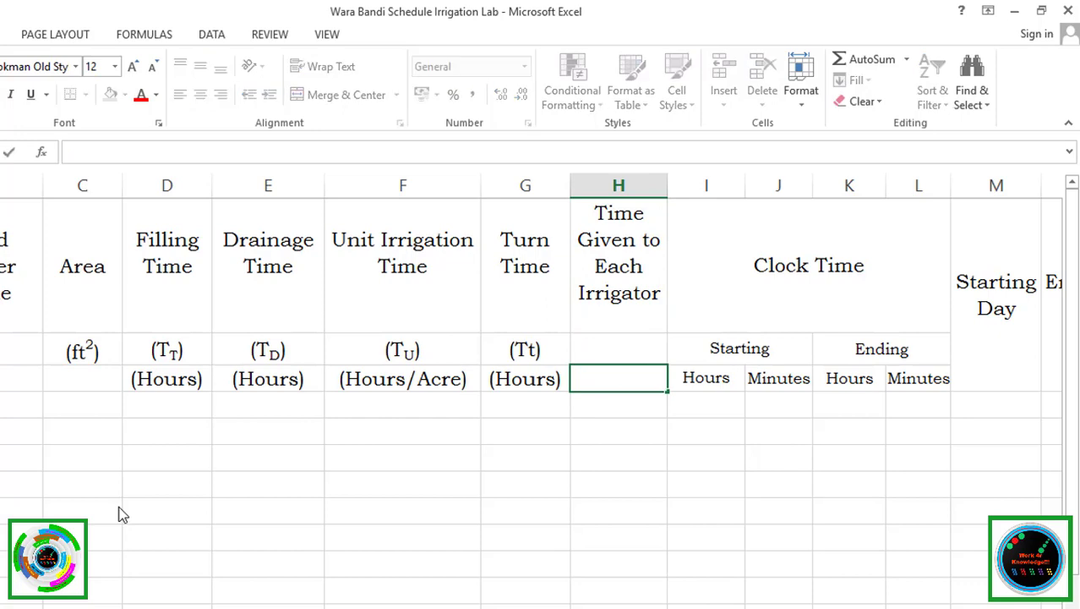
key(ctrl+v)
key(Up)
key(shift+Down)
- Merge & Center the Time Given header with the empty cell below it
click(342, 94)
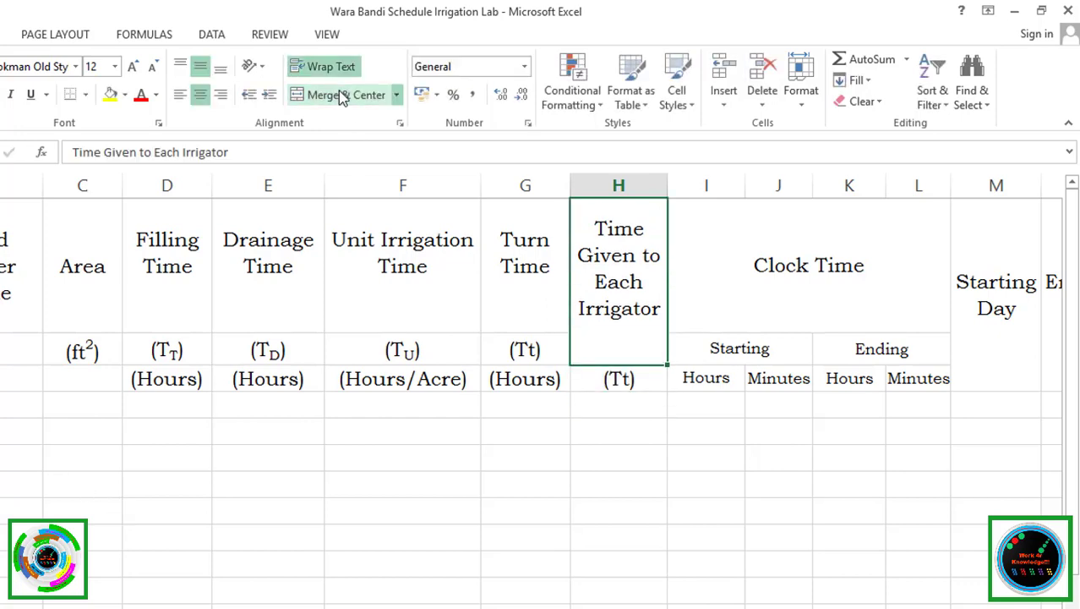
key(Right)
key(Up)
key(shift+Right)
key(shift+Right)
key(shift+Right)
click(342, 95)
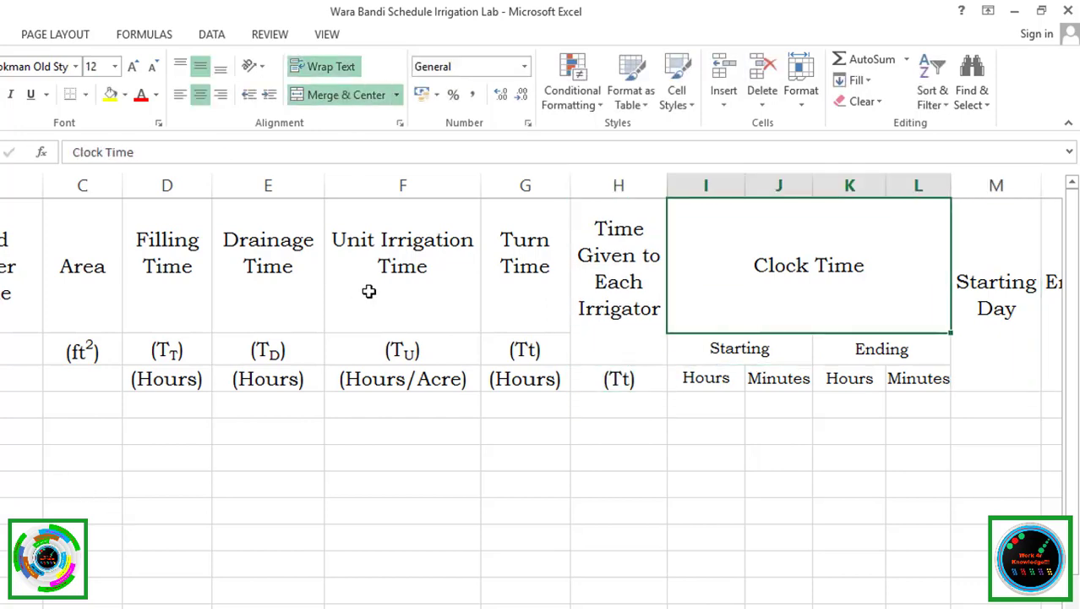
- Narrow column H slightly and reduce the height of the header row
drag(667, 184, 665, 184)
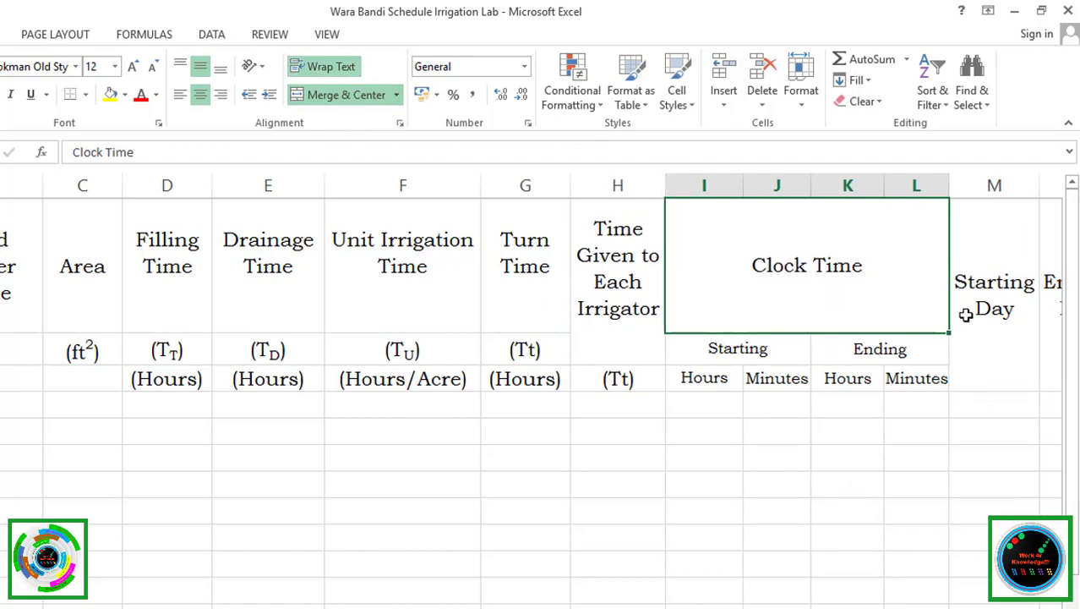
drag(0, 332, 0, 300)
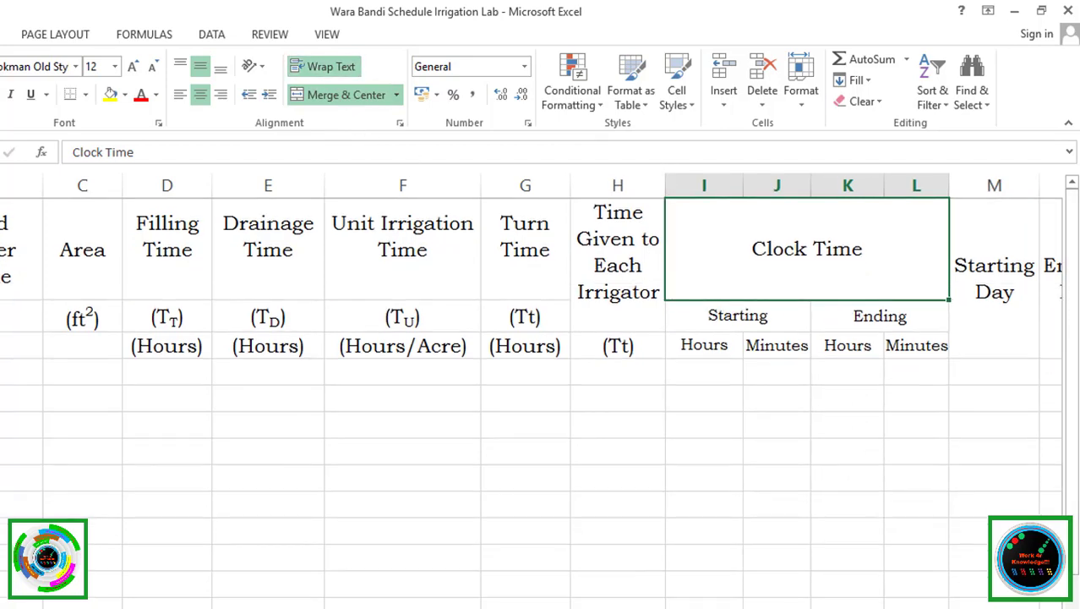
click(807, 335)
click(825, 246)
scroll(541, 380, right, 2)
scroll(39, 294, left, 2)
click(0, 380)
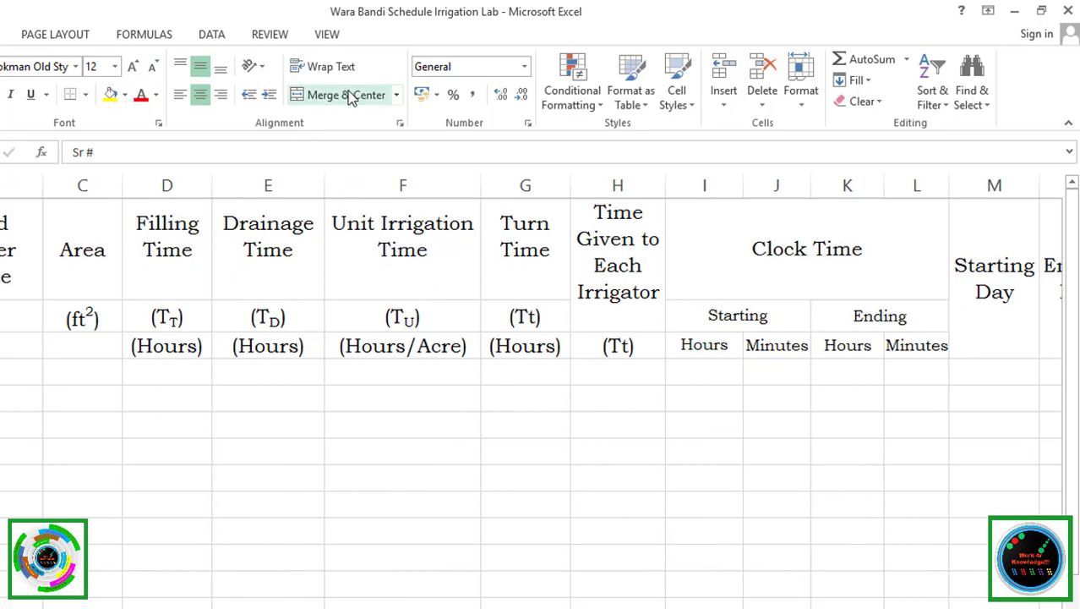
- Move (ft²) down to row 3 and merge the Land Owner Name and Area headers downward
drag(17, 254, 8, 340)
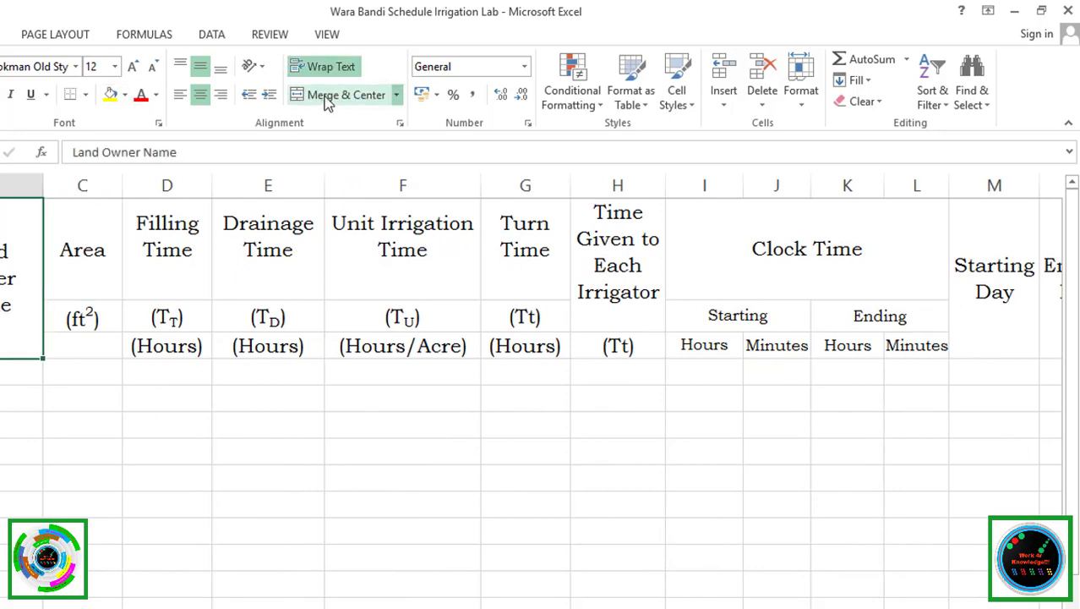
click(80, 365)
click(99, 275)
click(102, 332)
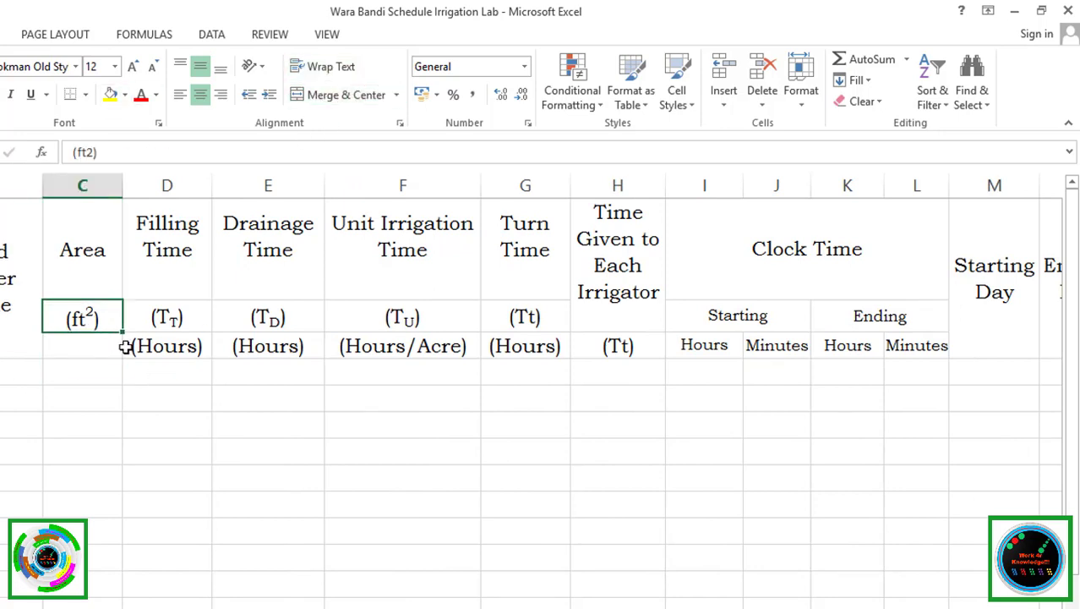
drag(123, 332, 125, 346)
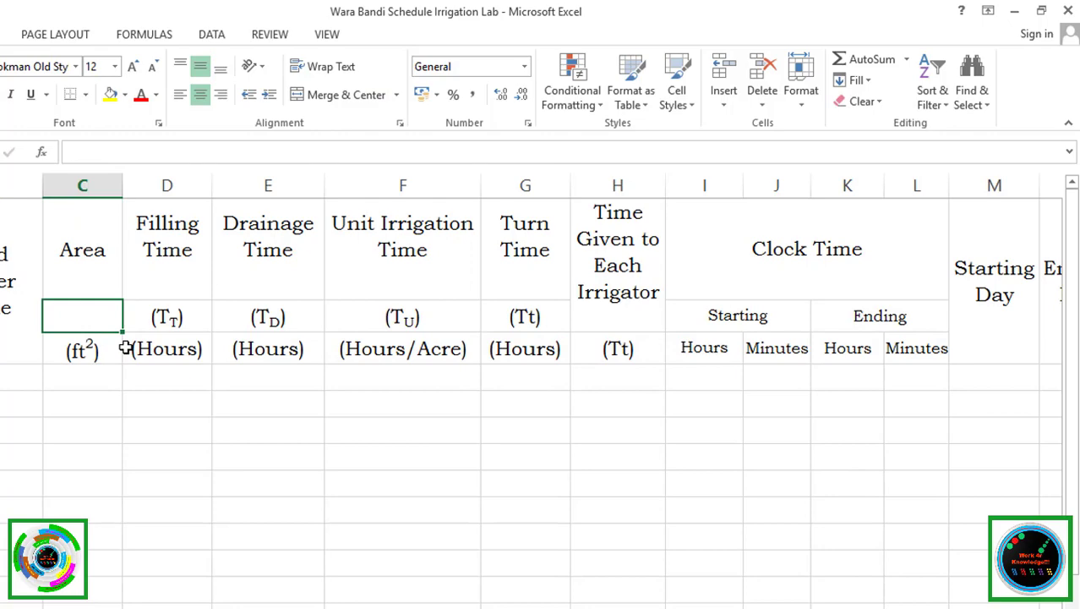
click(338, 95)
click(650, 243)
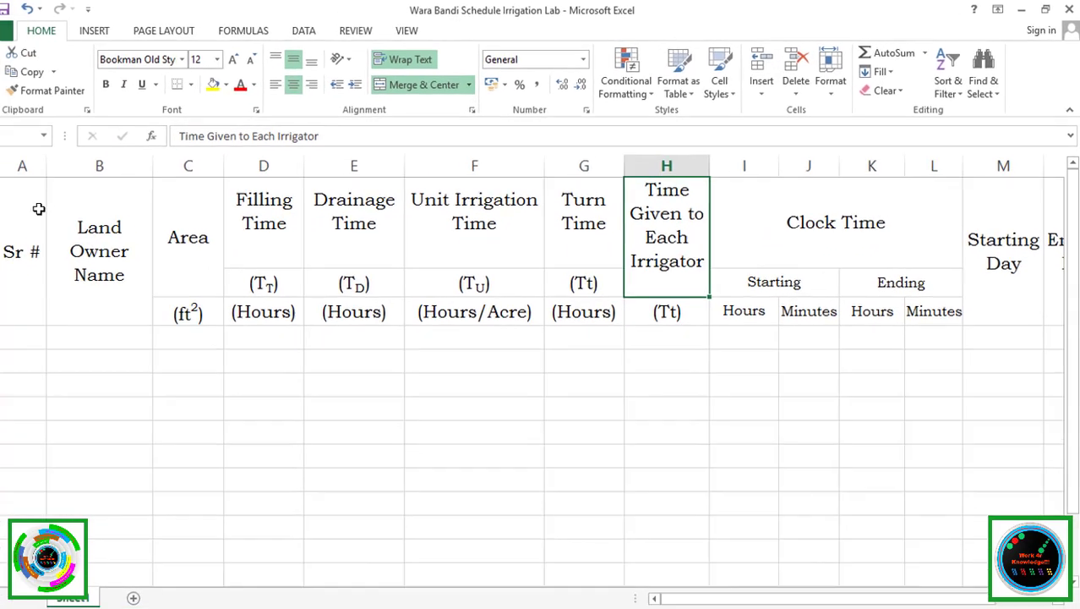
mouse_move(34, 206)
mouse_down()
mouse_move(1072, 499)
mouse_move(803, 521)
mouse_up()
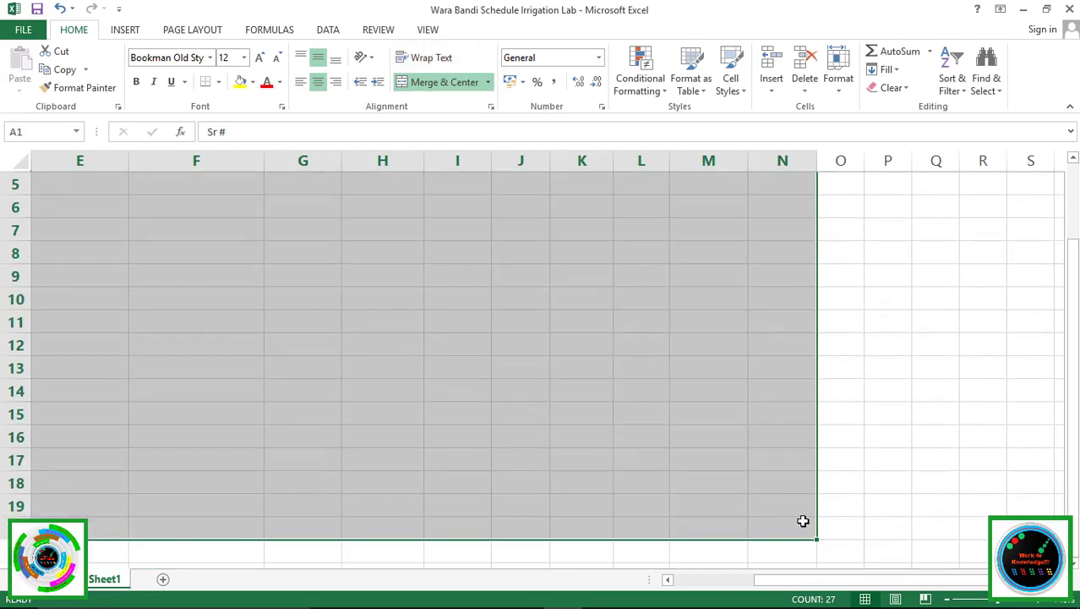
- Apply a thick green outline and thin red inside borders to the selected table
key(ctrl+1)
click(456, 200)
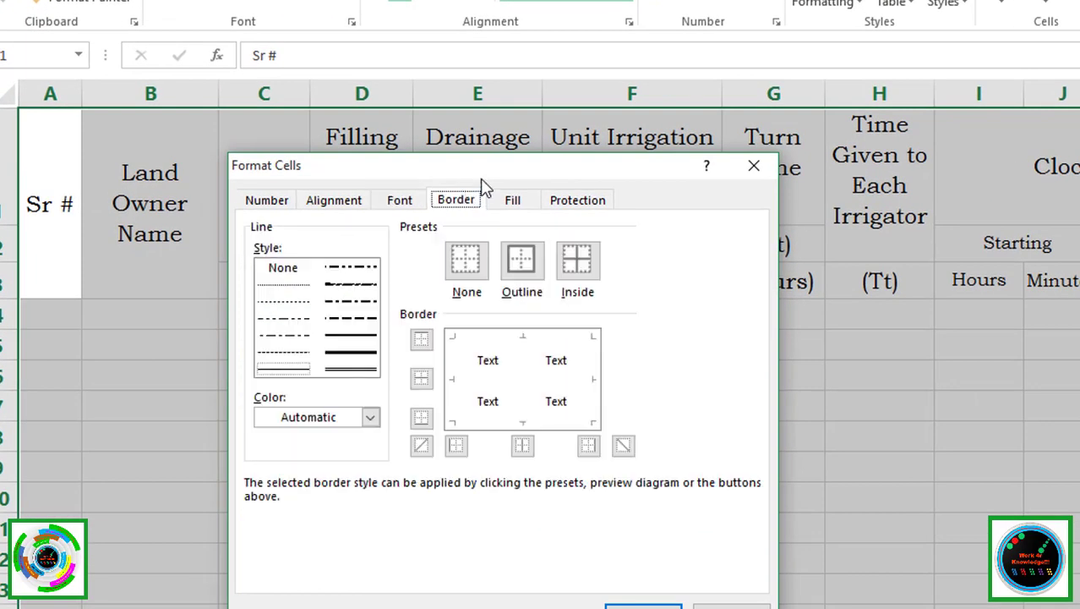
click(351, 352)
click(370, 417)
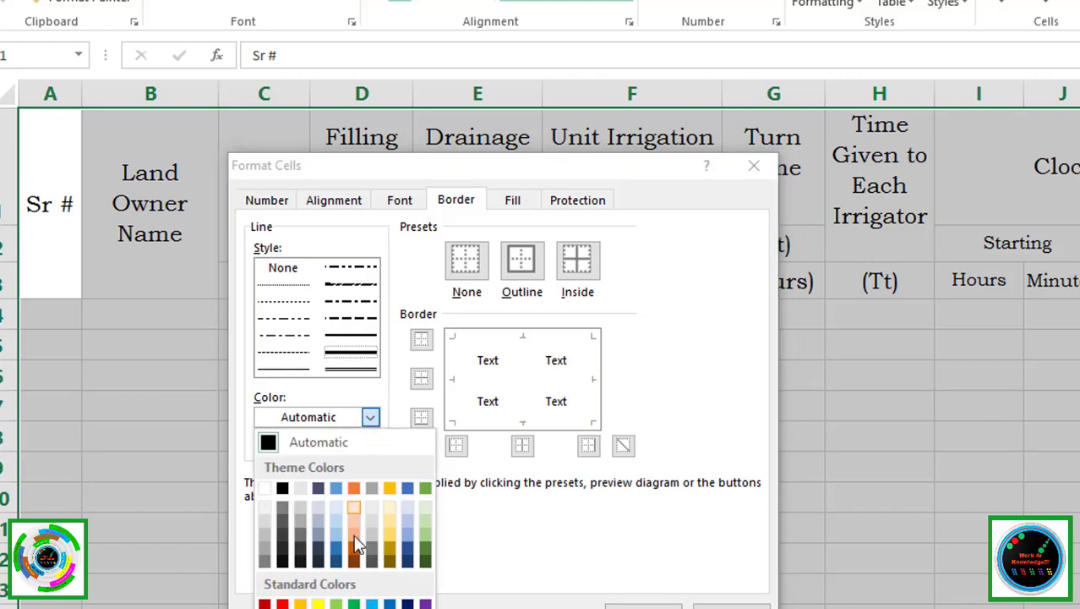
click(353, 604)
click(518, 262)
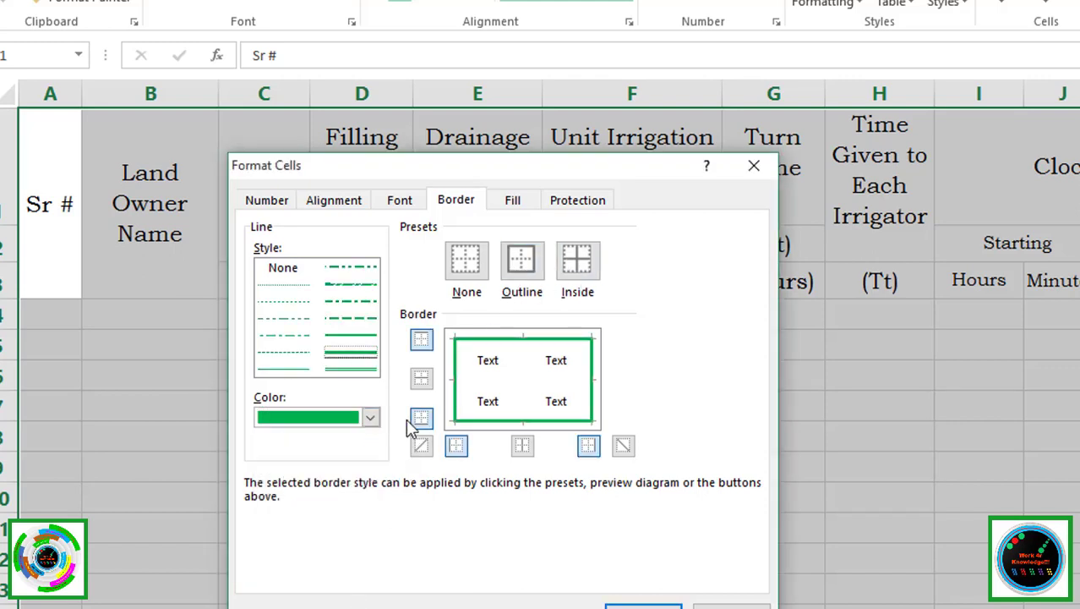
click(309, 369)
click(370, 416)
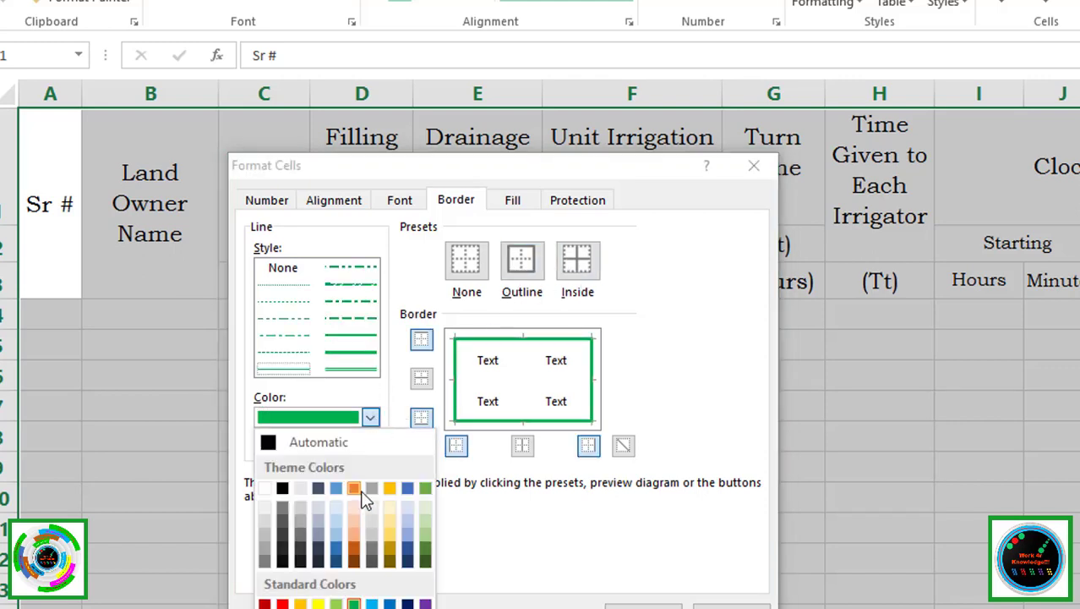
click(282, 603)
click(578, 259)
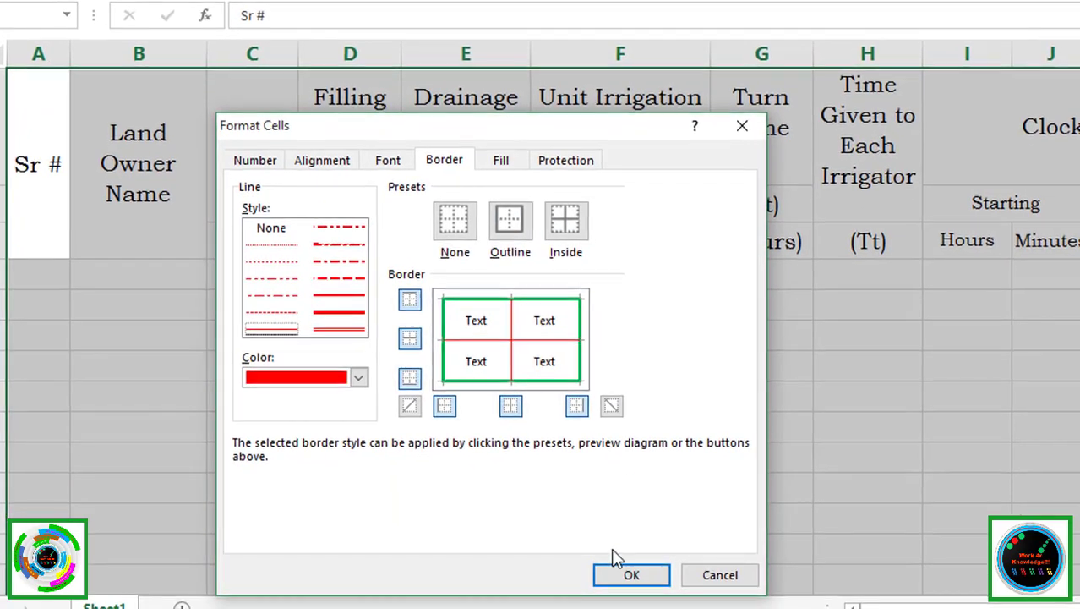
click(640, 602)
click(552, 330)
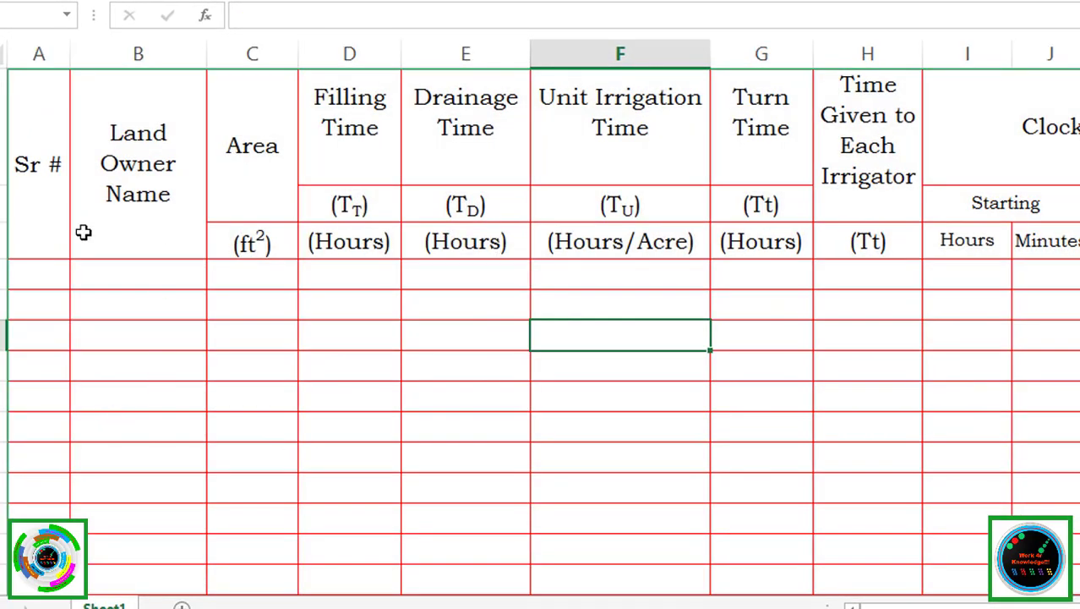
- Enter 1 in the first Sr # cell and fill the series down column A
scroll(83, 232, down, 3)
scroll(89, 229, up, 3)
click(40, 276)
text(1)
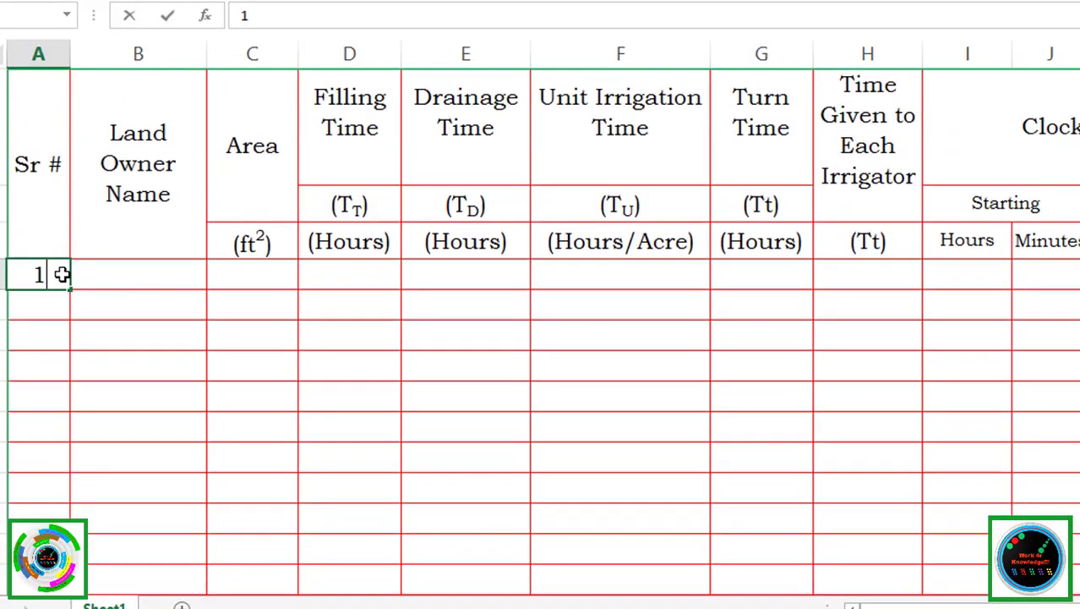
key(Return)
click(44, 270)
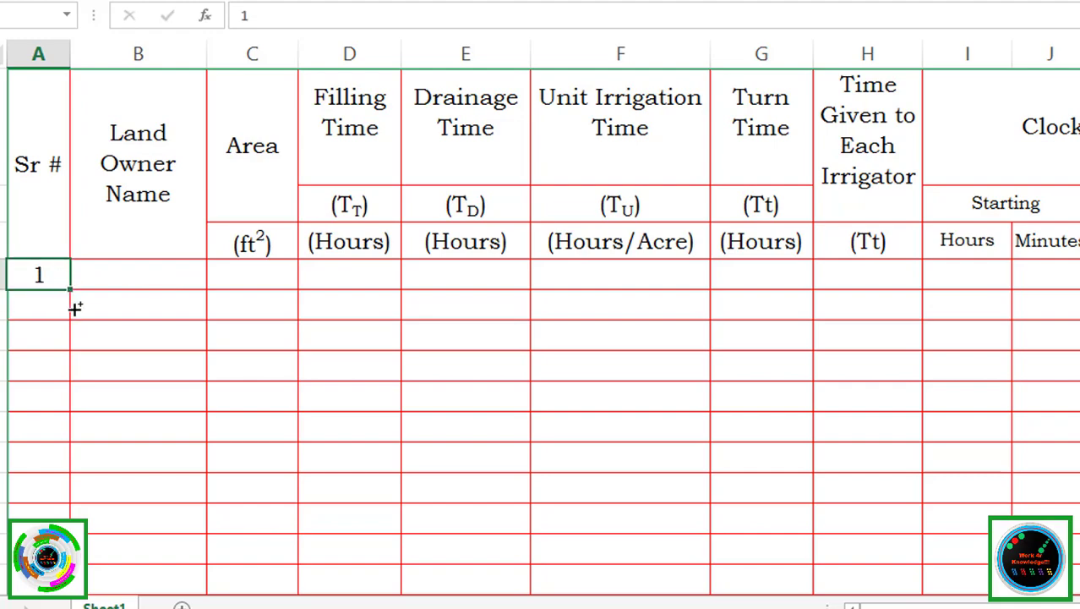
drag(75, 309, 82, 466)
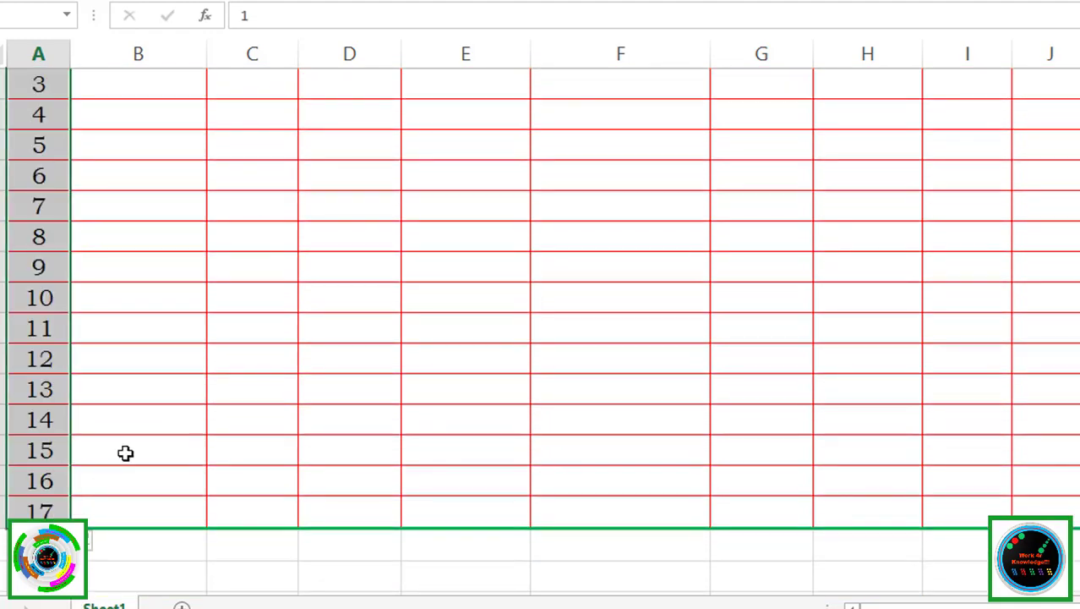
scroll(125, 453, up, 2)
- Enter owner letters A through E down the Land Owner Name column
click(187, 322)
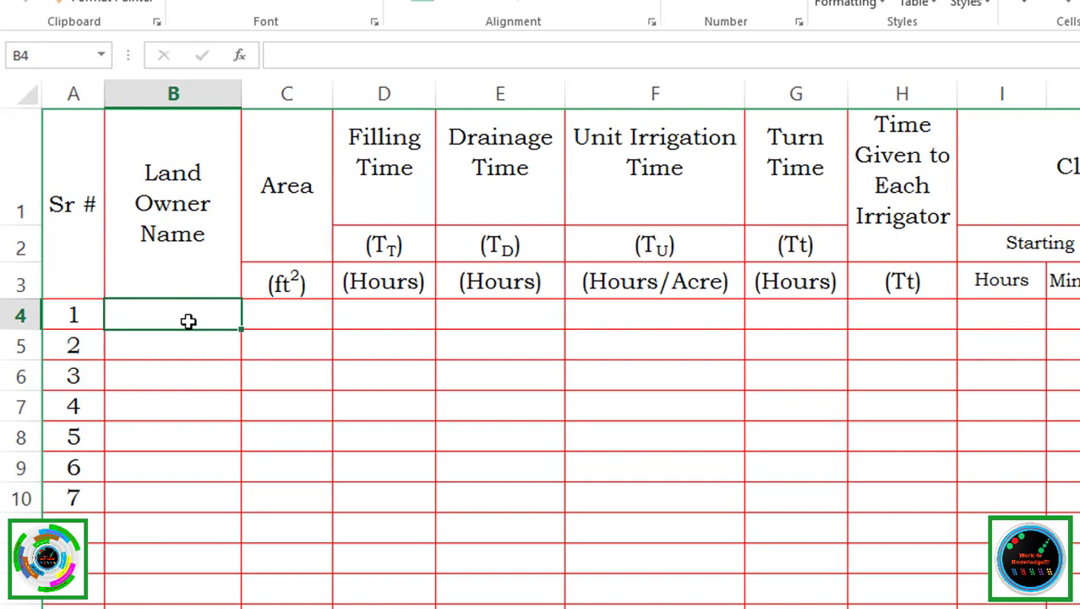
text(A)
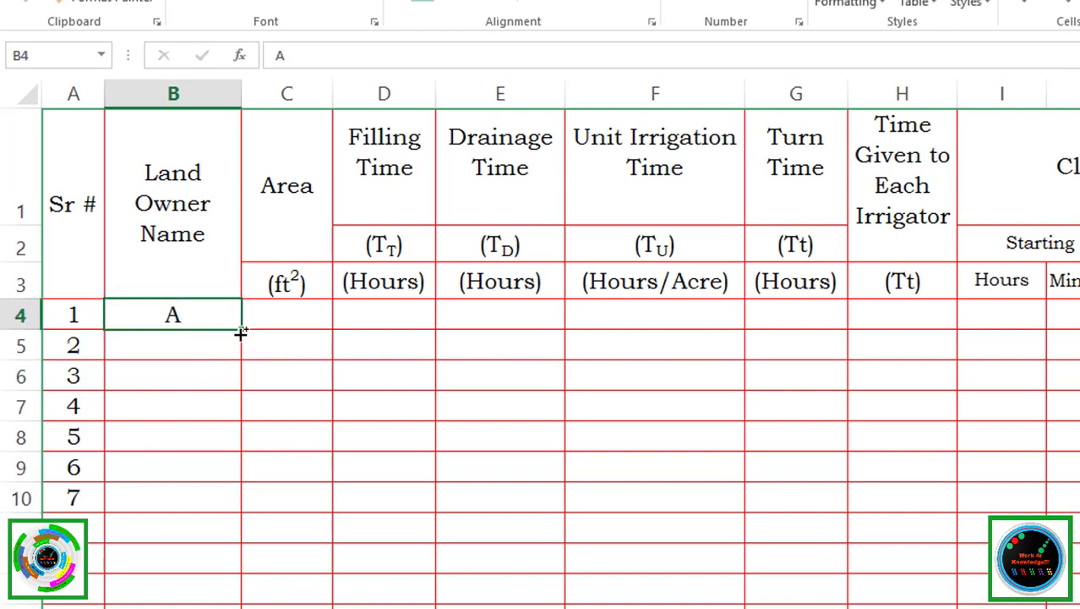
click(285, 362)
click(192, 315)
key(Return)
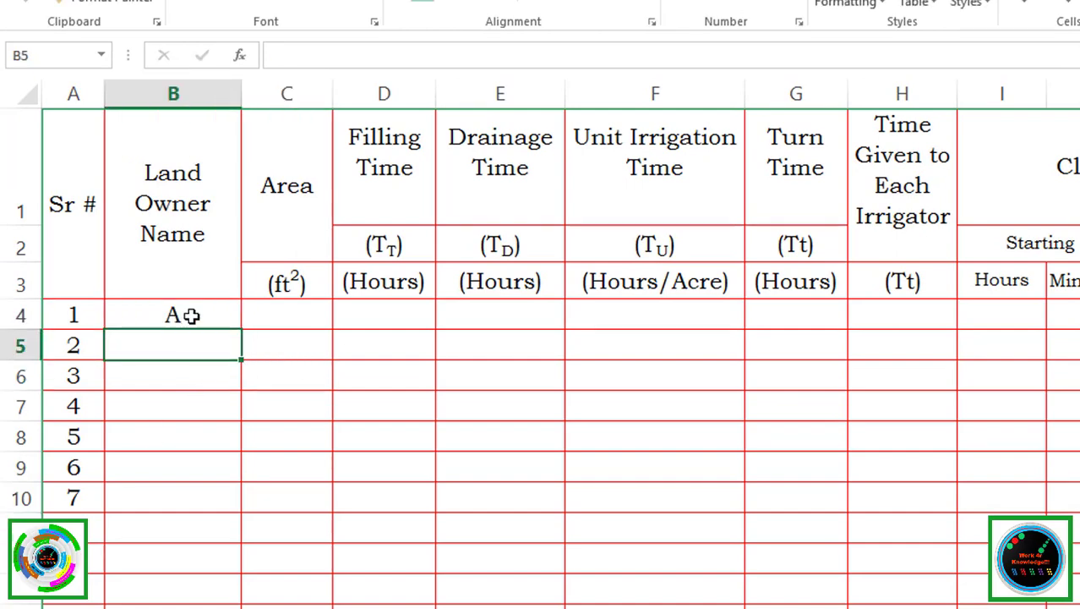
text(B)
key(Return)
text(C)
key(Return)
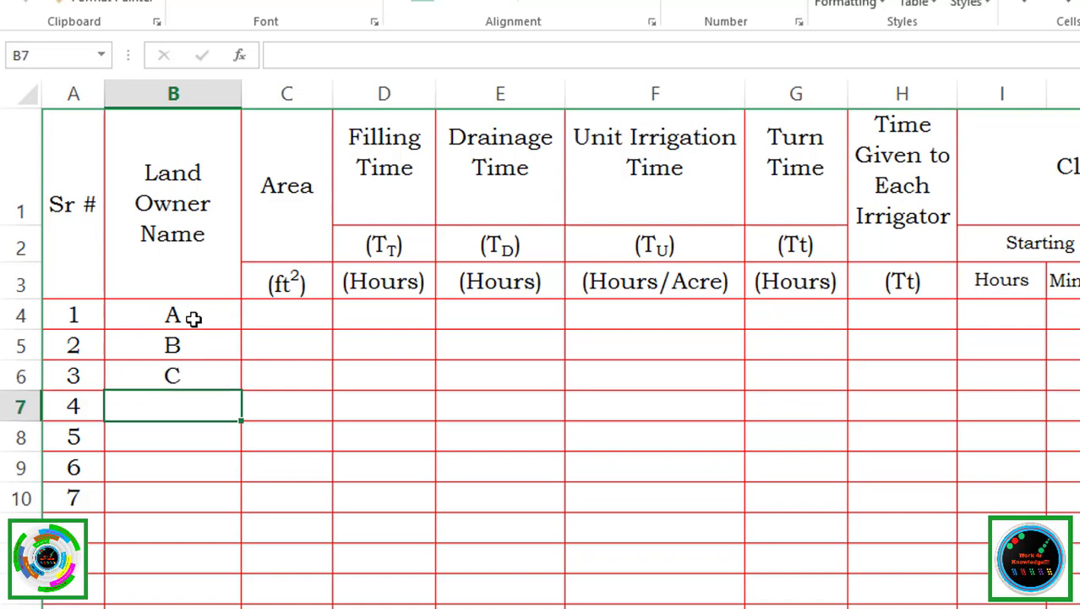
text(D)
key(Return)
text(E)
key(Return)
- Continue the owner letters F through Q down the column
text(F)
key(Return)
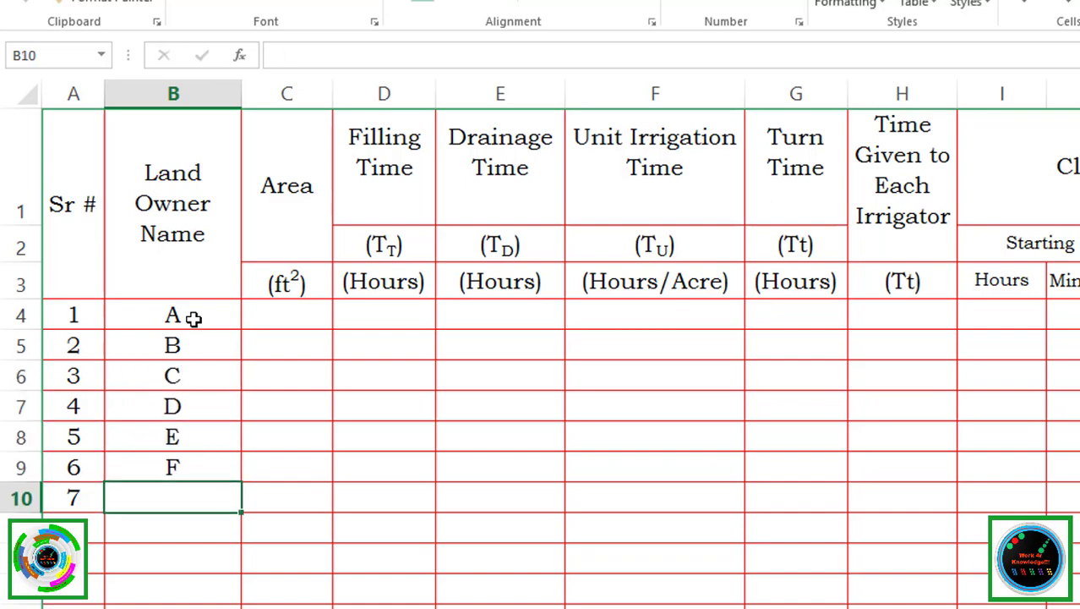
text(G H)
key(Return)
text(I J K L)
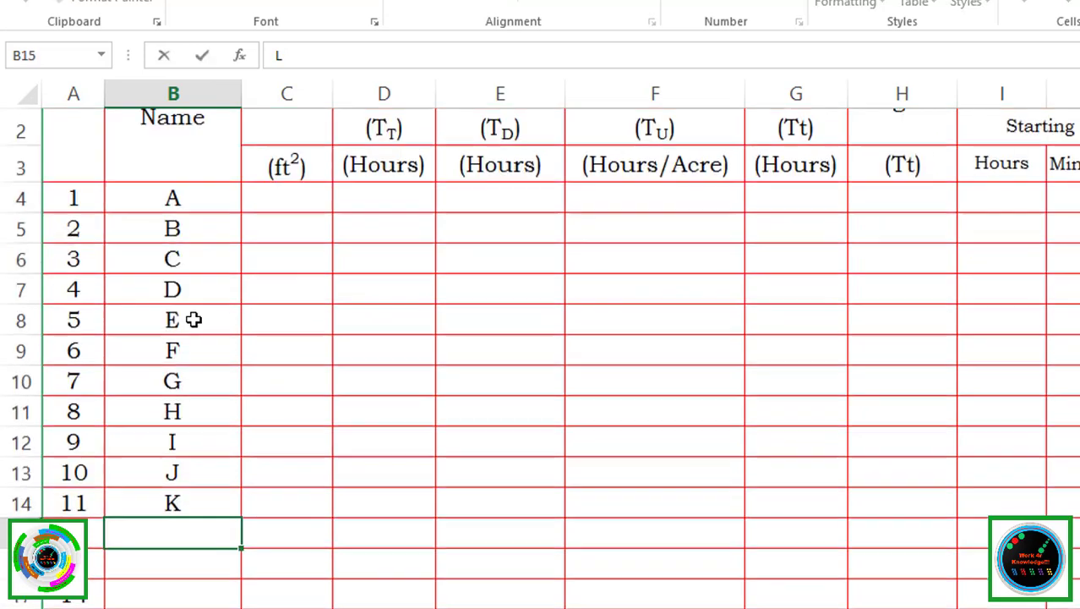
text(and Owner Name)
key(Return)
key(Up)
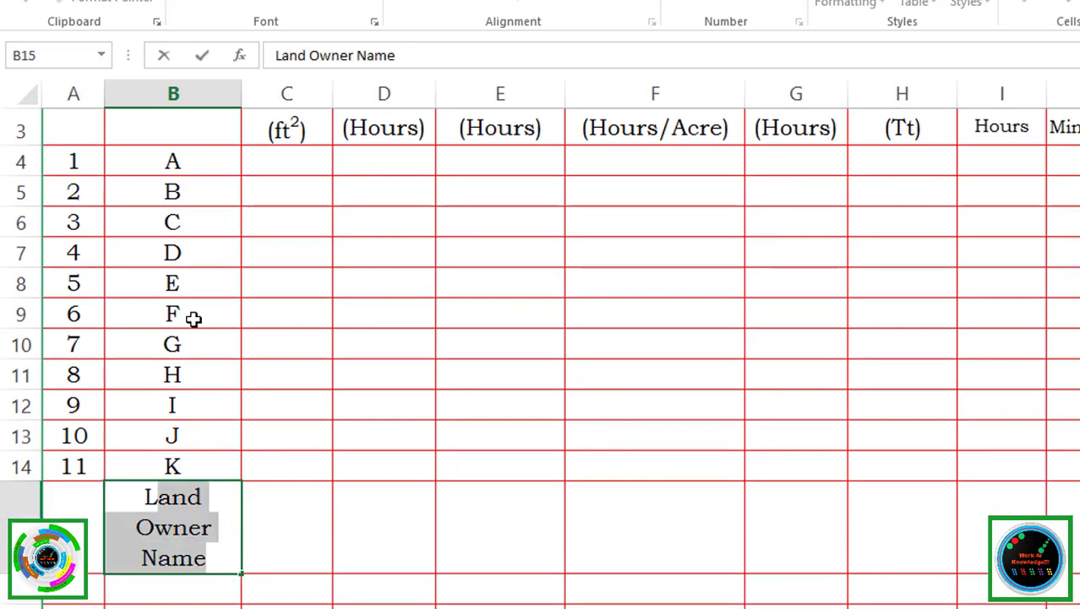
text(L)
key(BackSpace)
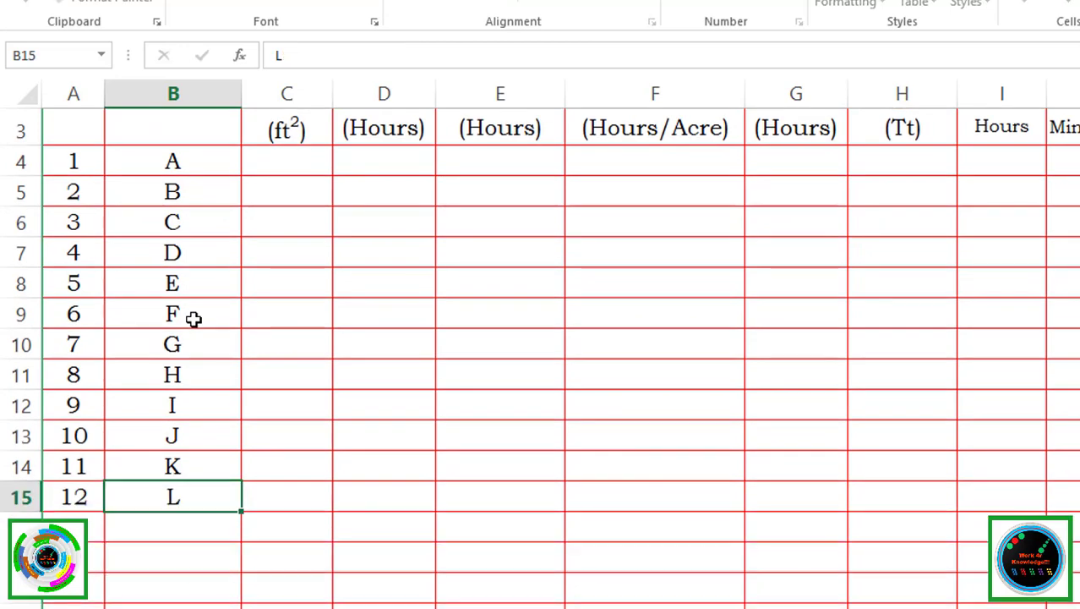
key(Return)
text(M N O P )
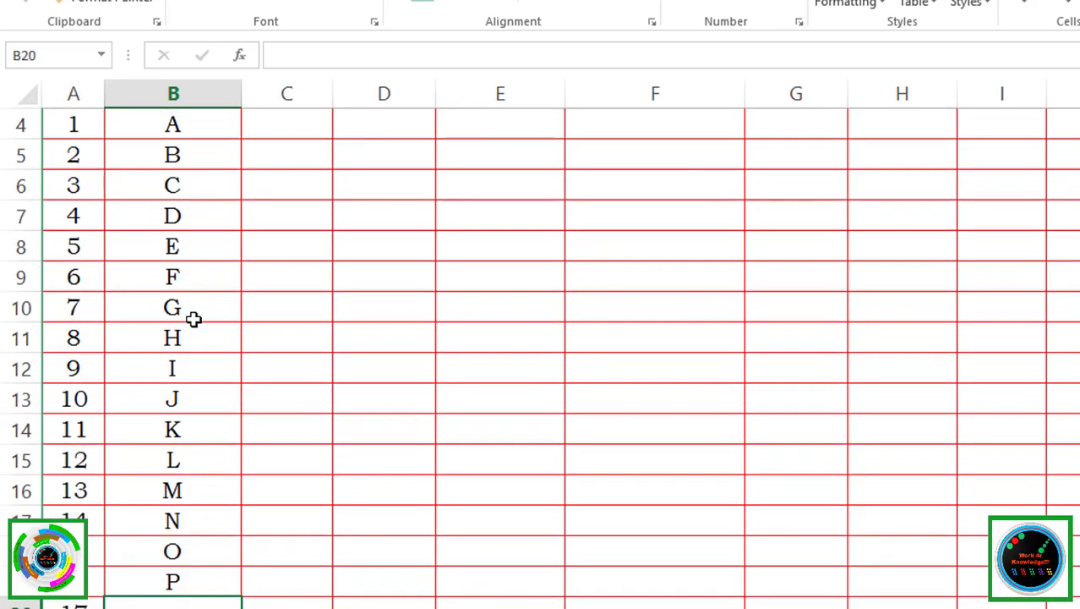
text(Q)
key(Up)
key(Up)
- Enter 122 in owner A's Area cell C4, leaving the other data columns blank
key(Up)
key(Up)
key(Up)
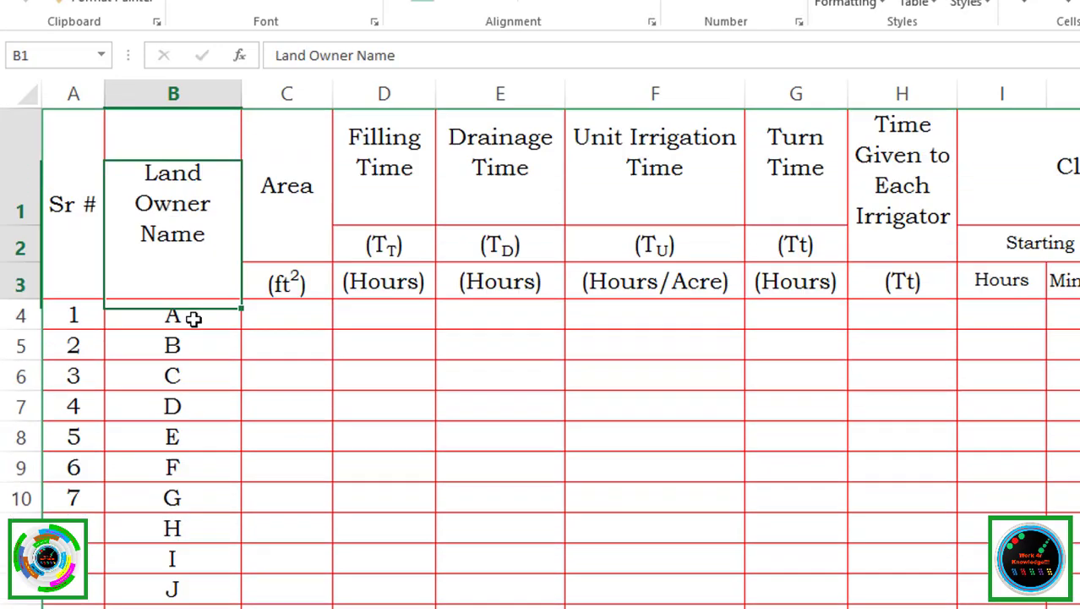
key(Down)
key(Down)
key(Right)
key(Up)
text(1)
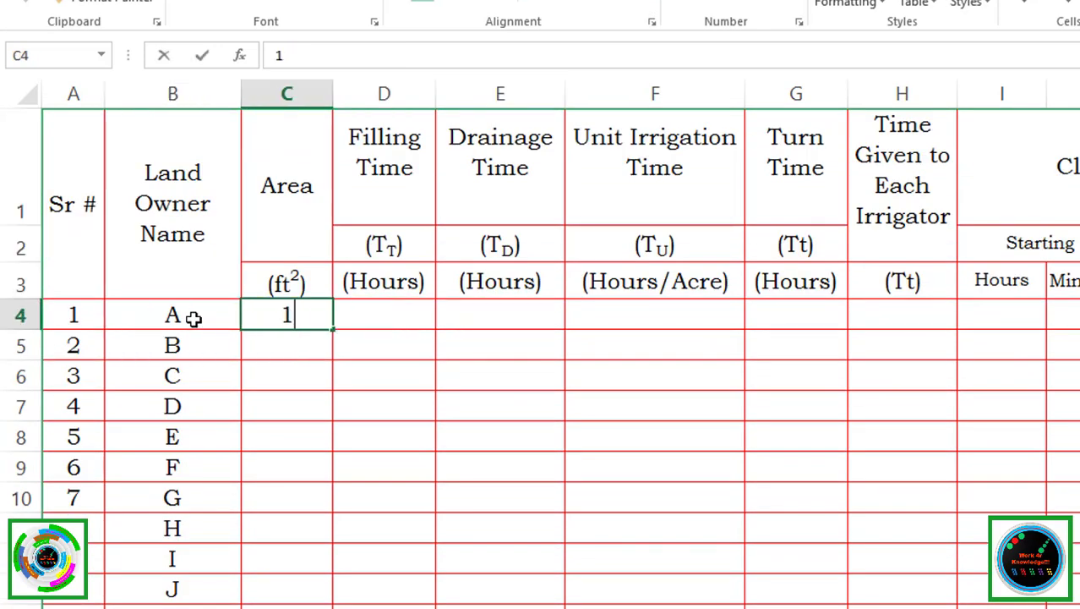
text(22)
key(BackSpace)
text(2)
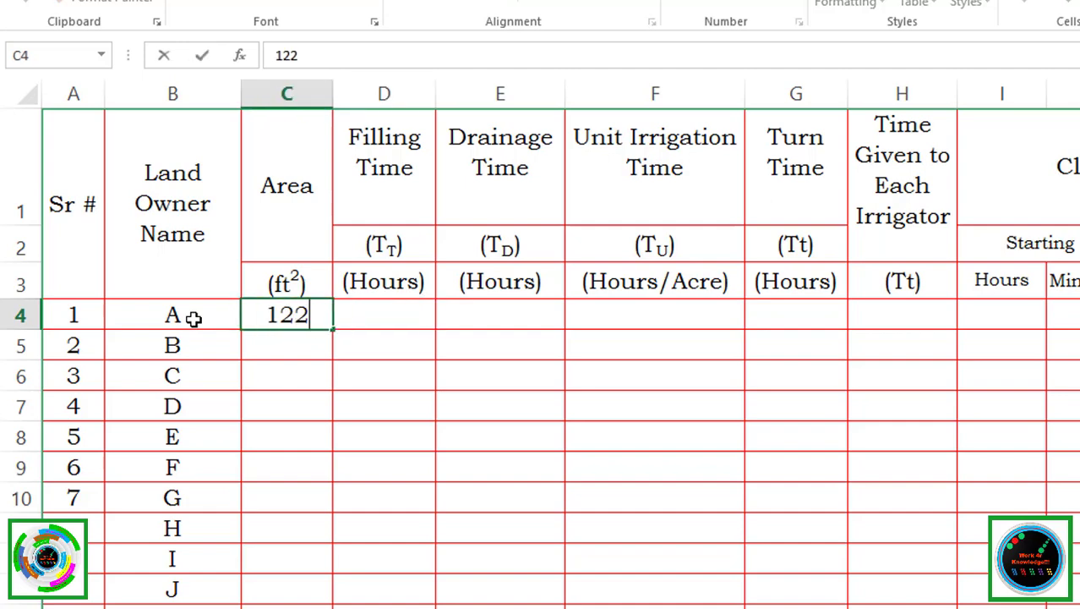
key(Return)
key(Up)
key(Right)
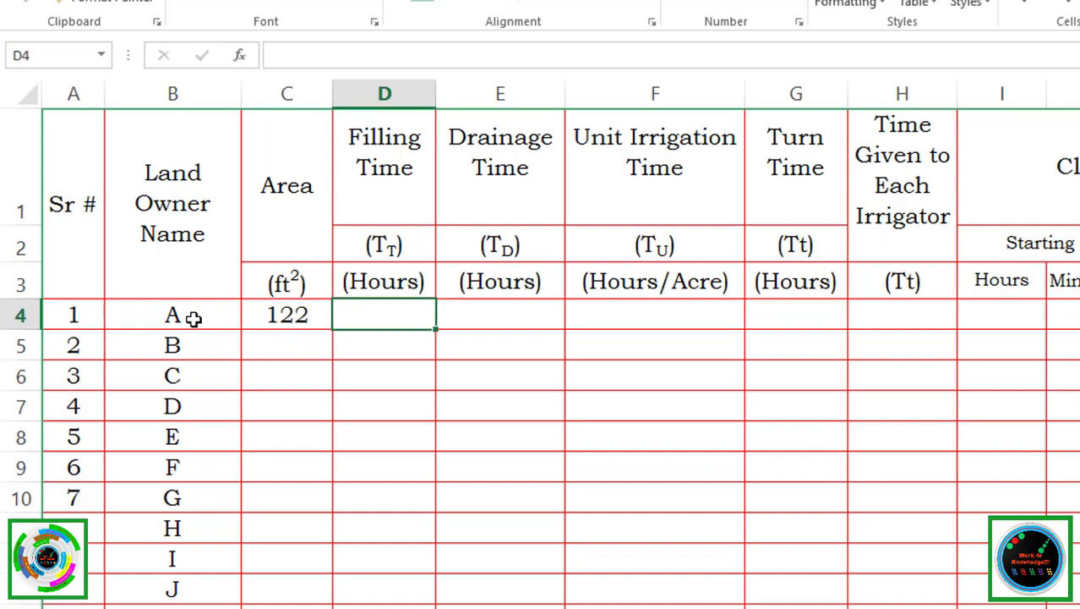
text(=)
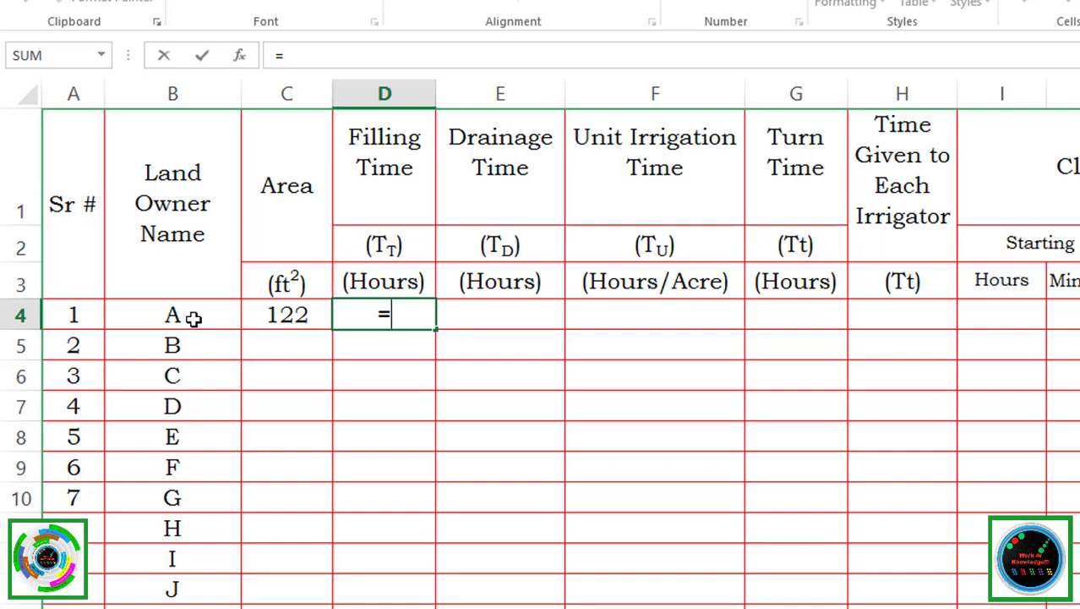
key(Escape)
key(Right)
key(Right)
key(Right)
- Add a Velocity header in R1 next to the Length header in Q1
key(Right)
key(Right)
key(Right)
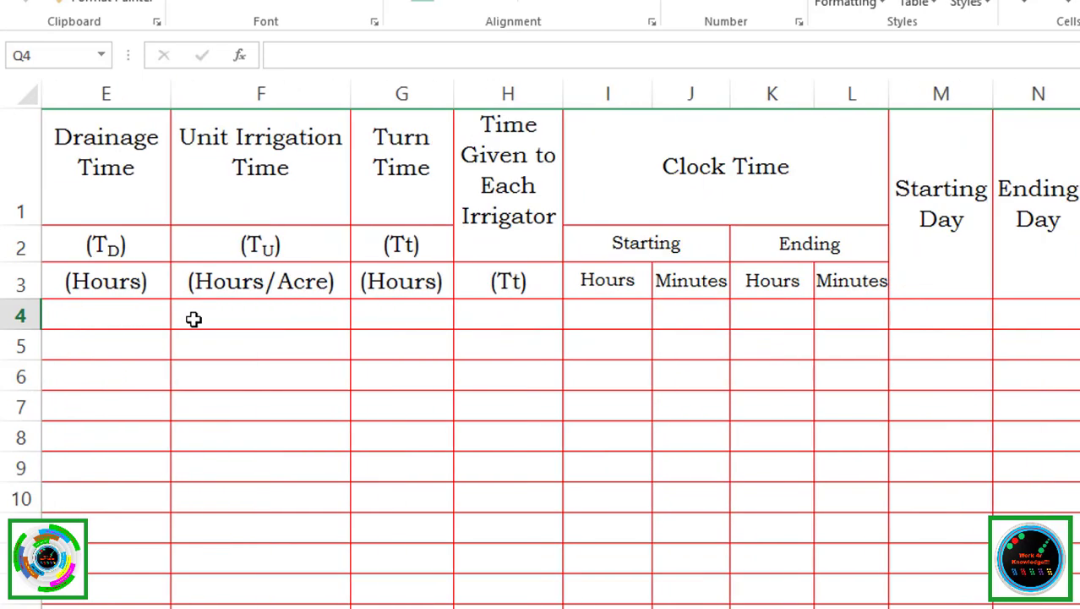
key(Left)
key(Up)
key(Up)
key(Up)
key(Right)
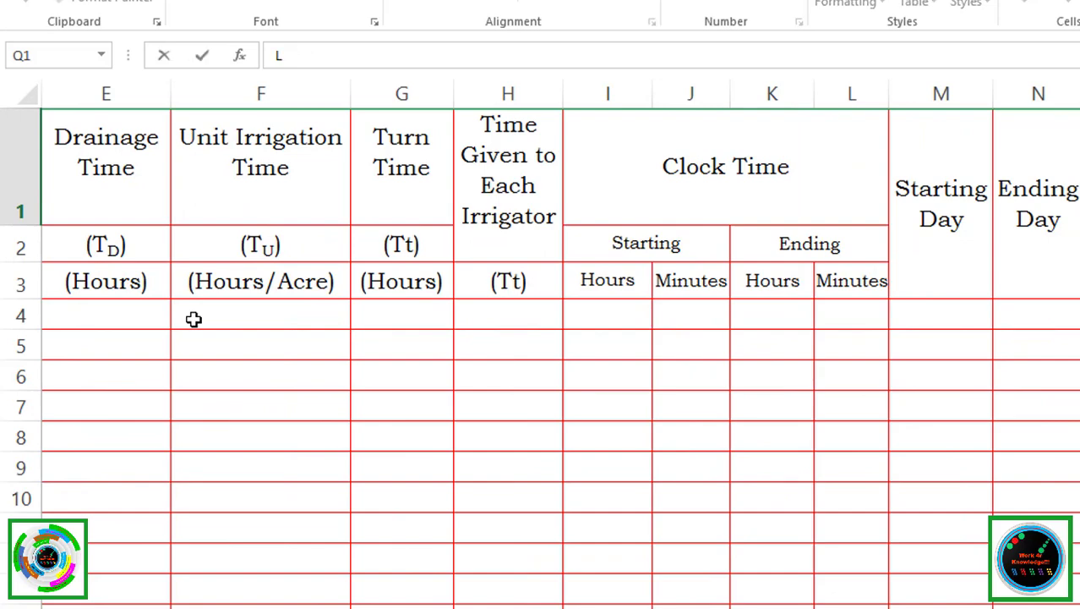
key(Right)
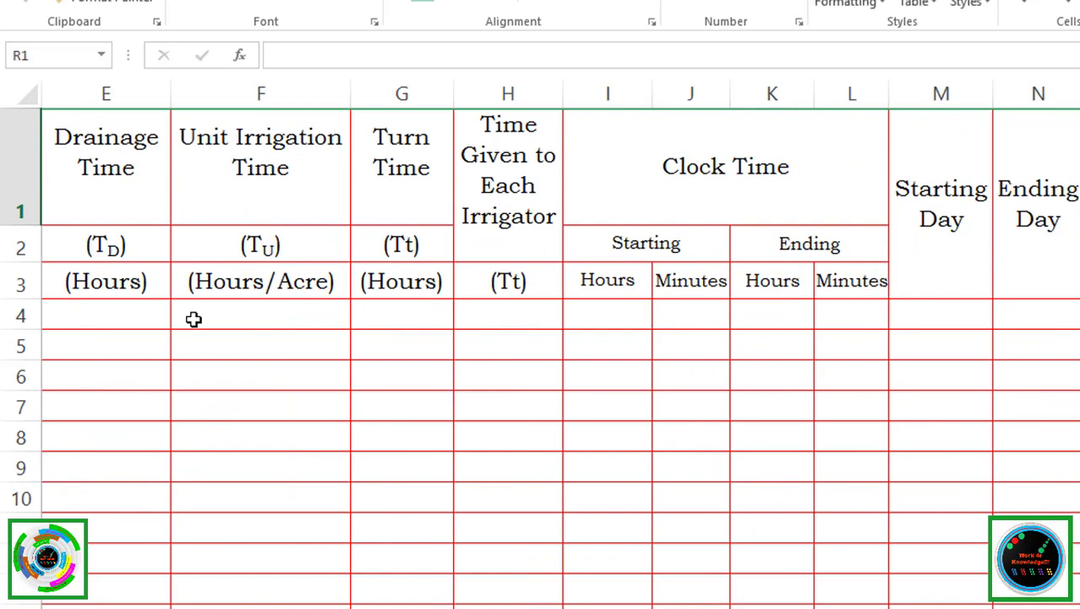
text(Velocity)
key(Return)
key(Up)
key(Left)
key(ctrl+space)
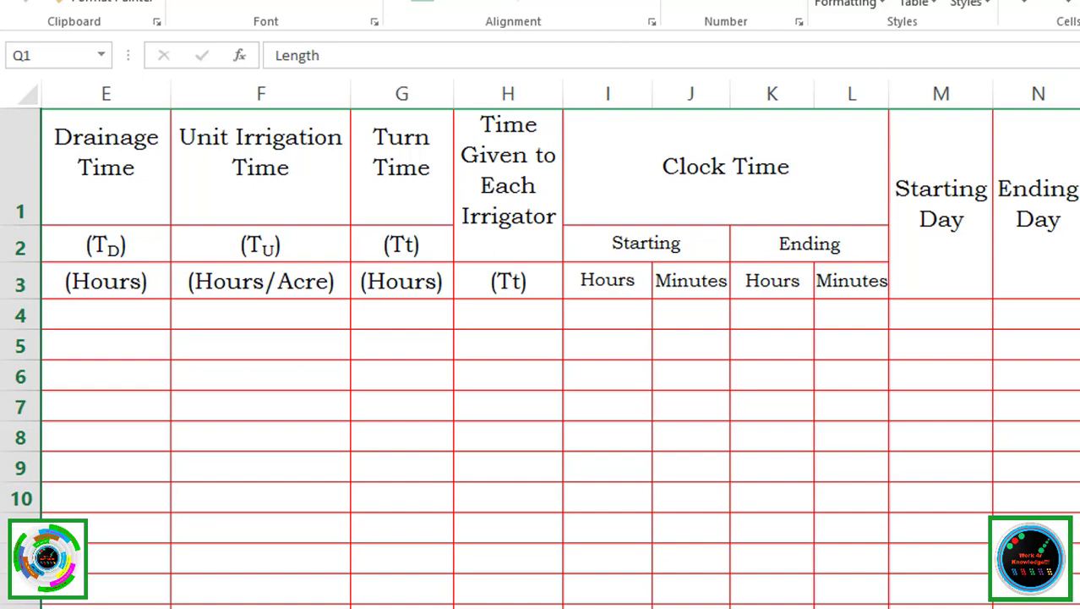
key(Down)
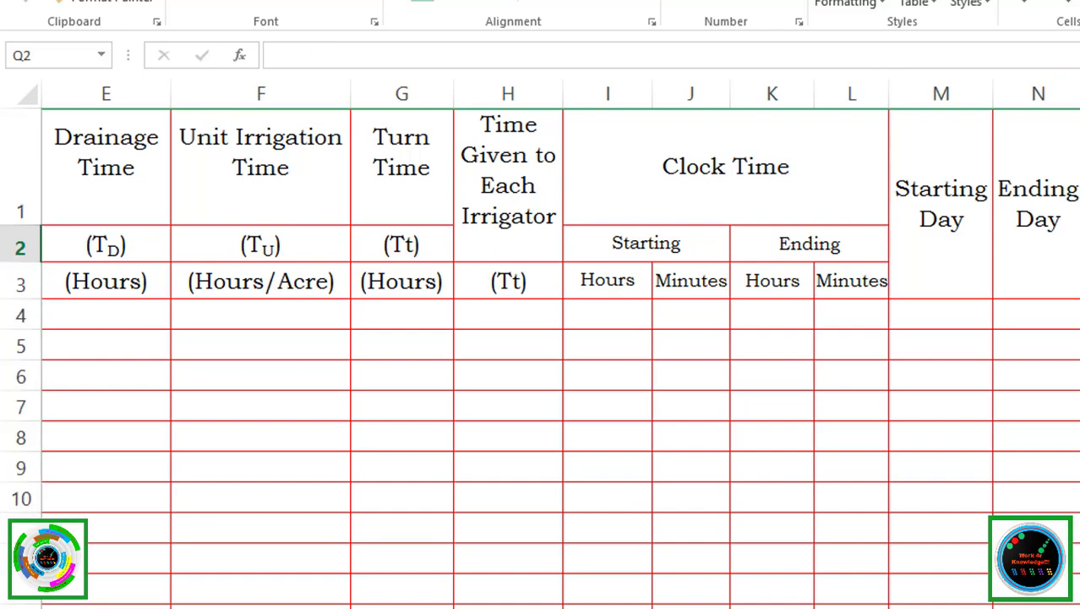
key(Up)
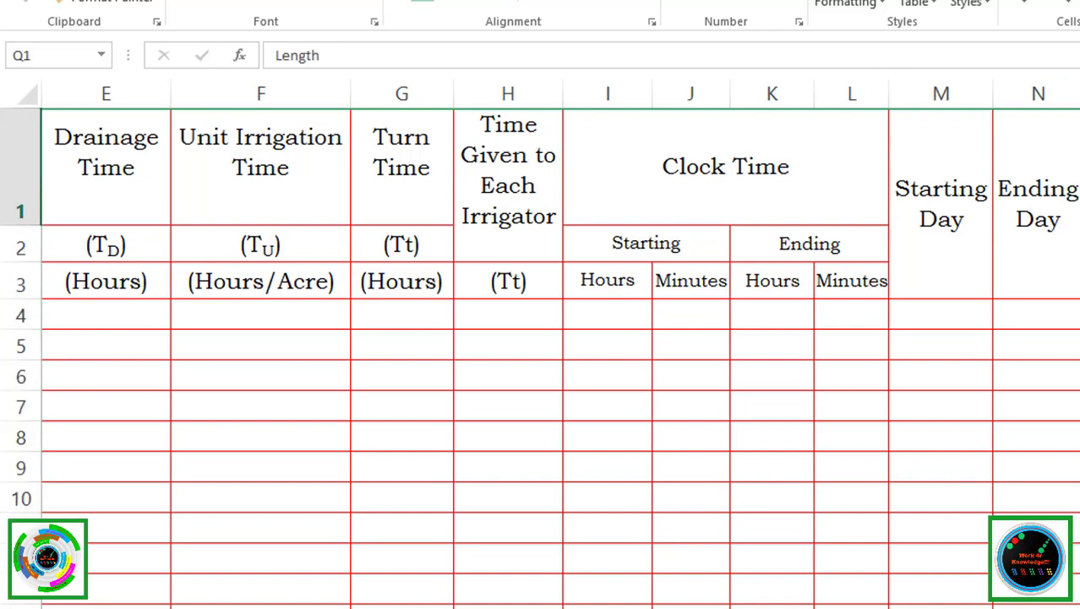
key(Down)
key(Up)
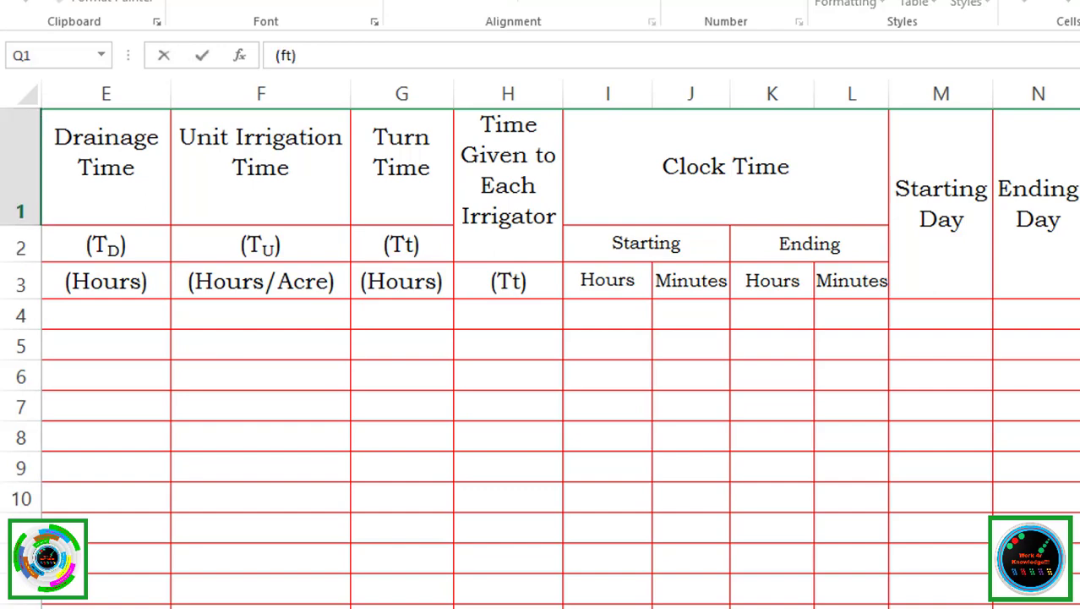
key(Right)
text(()
key(Escape)
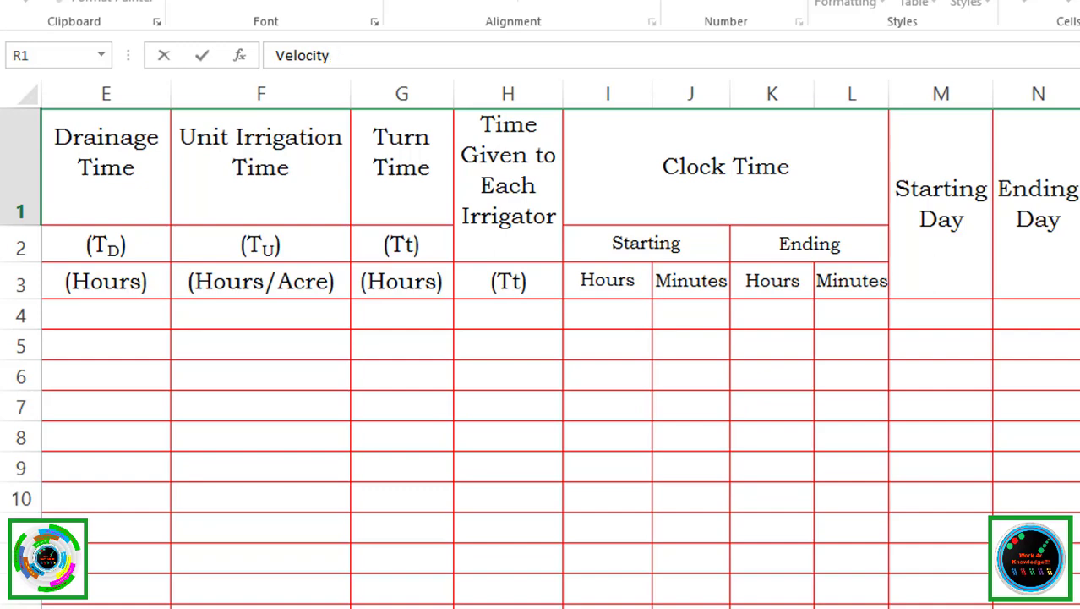
- Enter starting values: 4 under Velocity in R2 and 1 under Length in Q2
key(Delete)
key(Down)
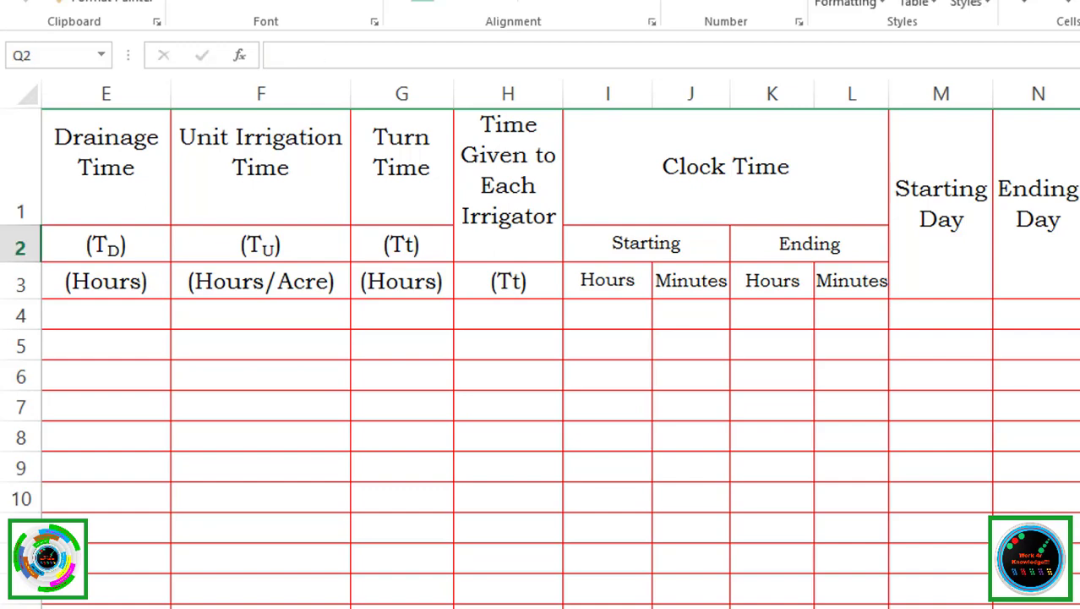
text(1)
key(Escape)
text(4)
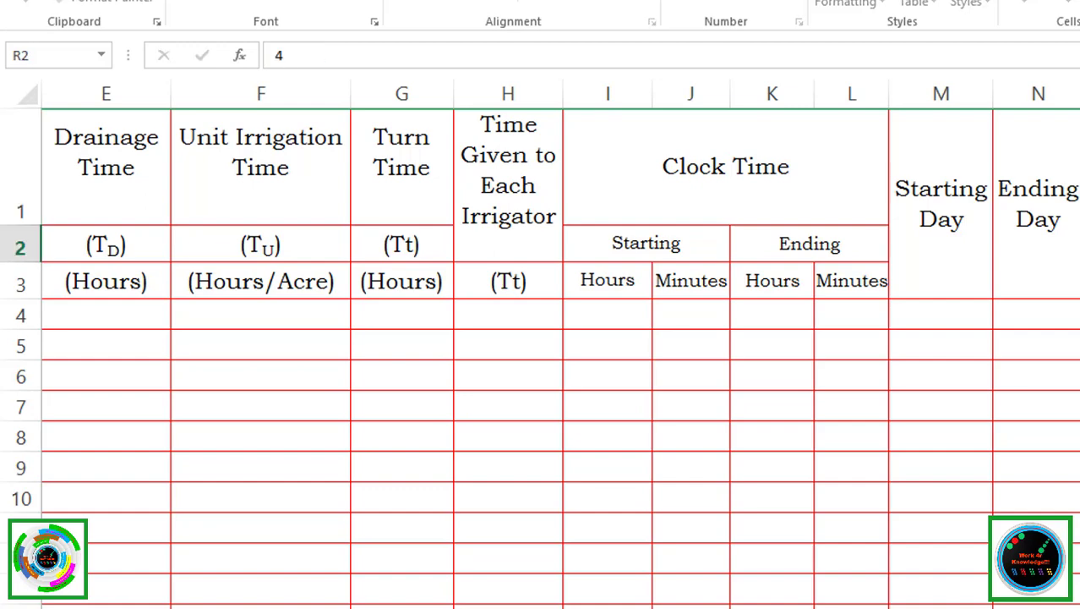
key(Return)
key(Up)
key(Left)
text(12)
key(BackSpace)
key(Return)
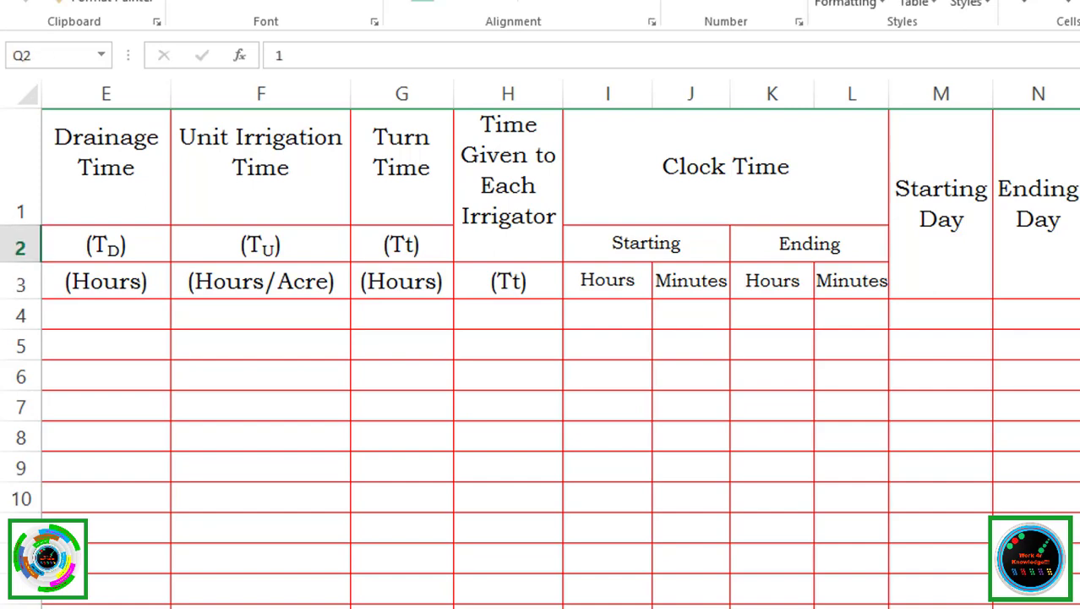
- Enter 1 and fill the Length column Q down with an increasing 1–12 series
click(1037, 251)
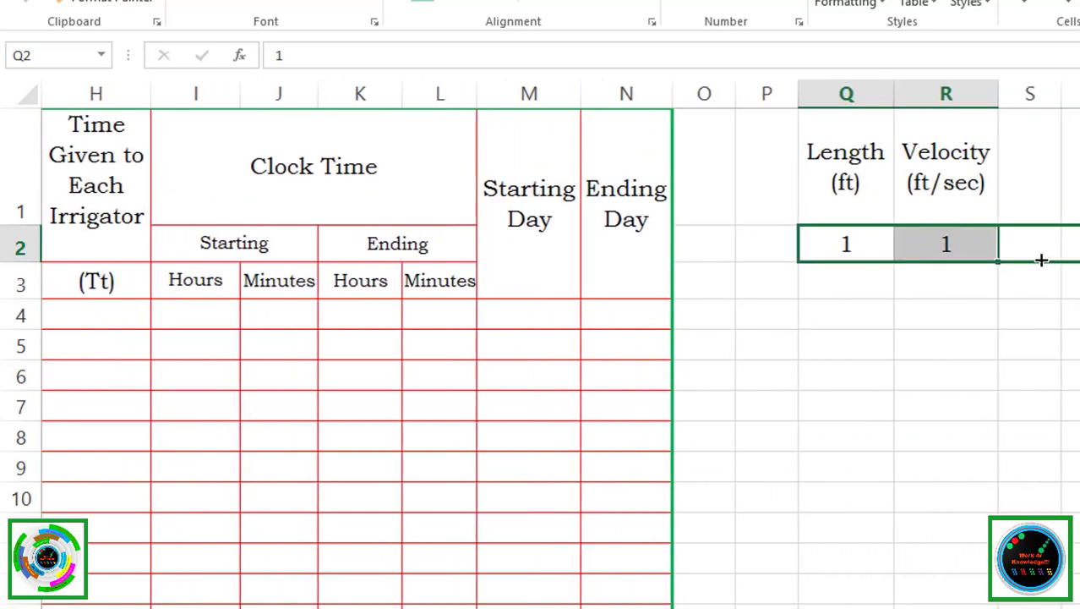
text(1)
key(Return)
text(4)
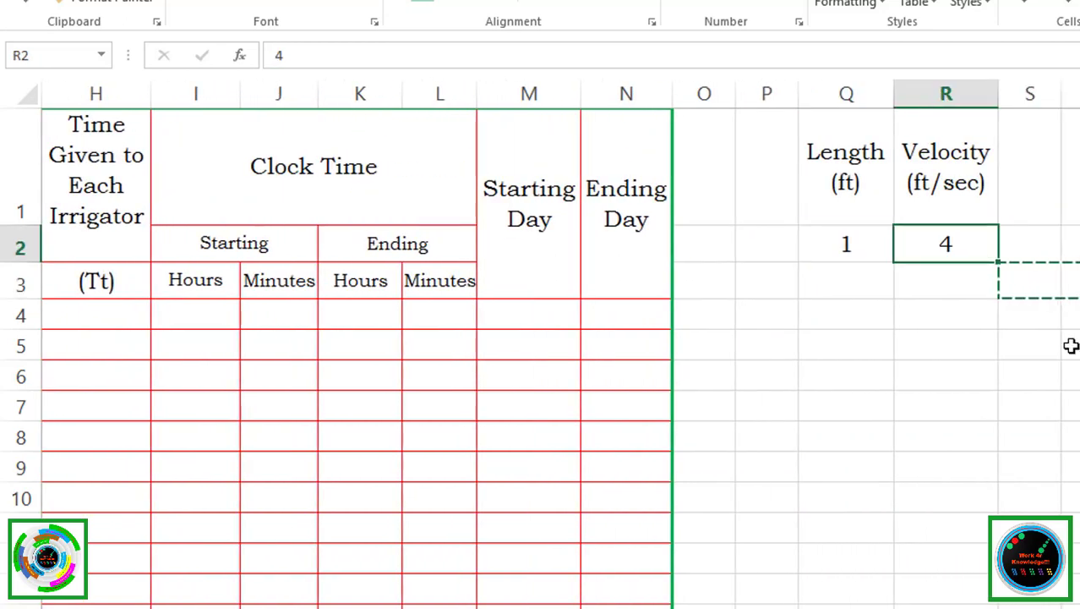
double_click(964, 246)
click(849, 238)
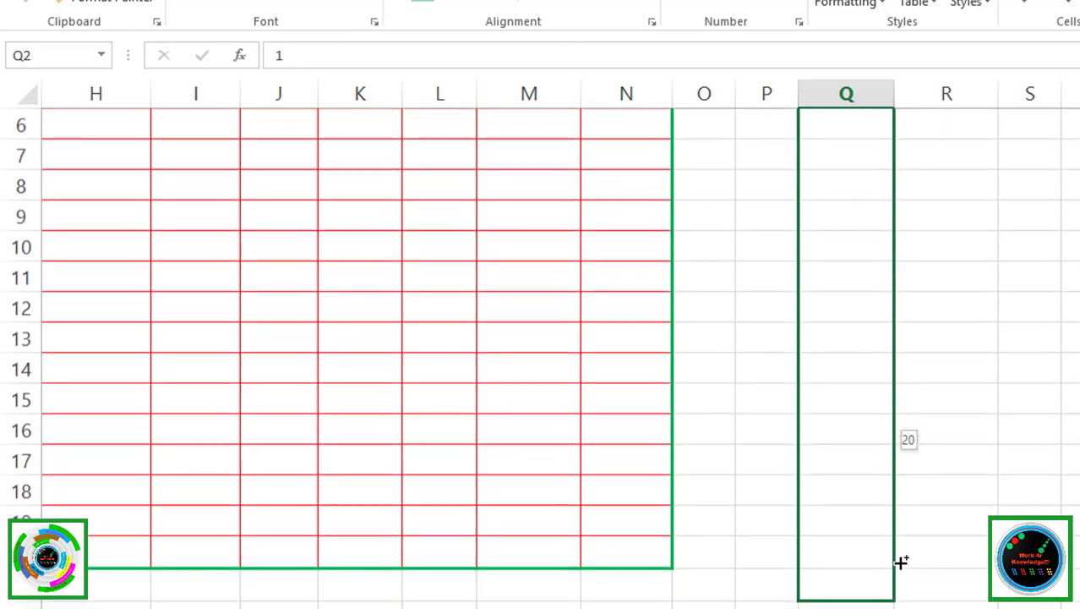
drag(894, 261, 907, 548)
scroll(982, 388, up, 2)
- Copy the numbers into column R, change the first to 19, and fill a 19–36 series
key(ctrl+c)
click(948, 241)
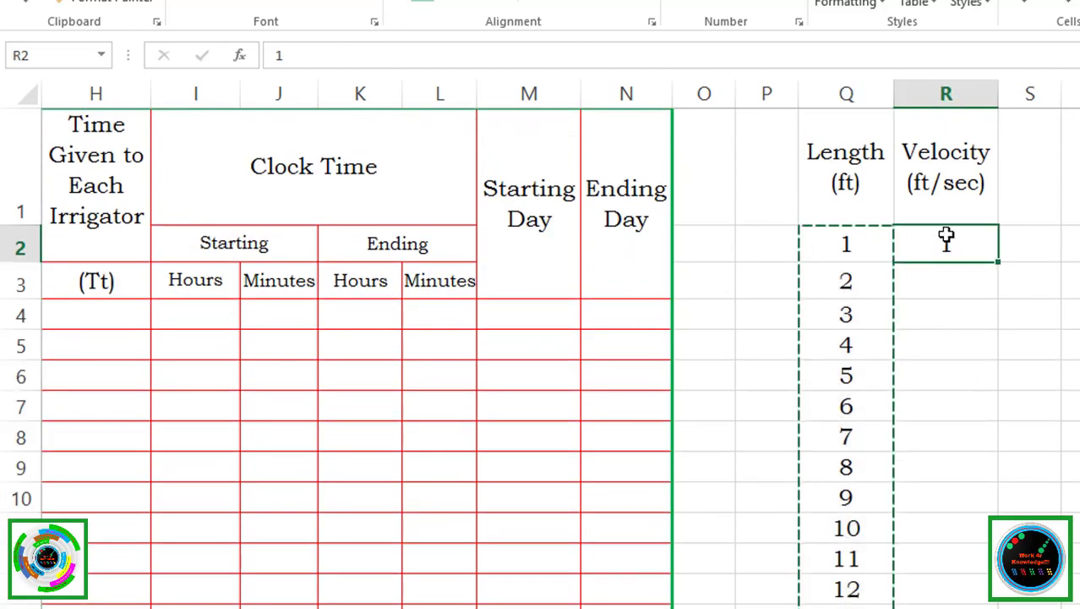
key(ctrl+v)
key(Escape)
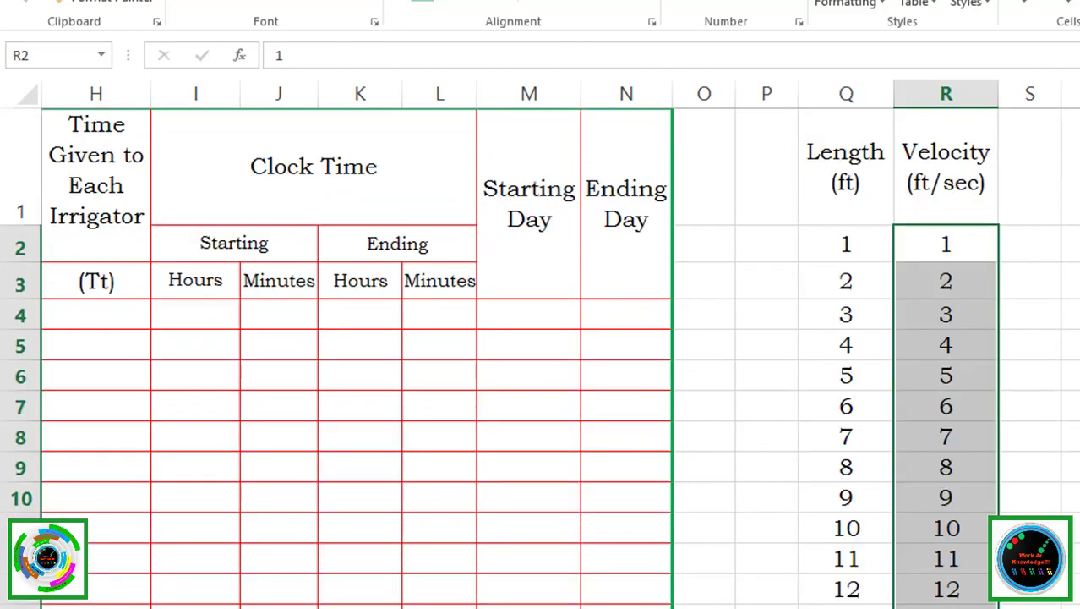
double_click(969, 244)
text(9)
click(1041, 279)
click(982, 256)
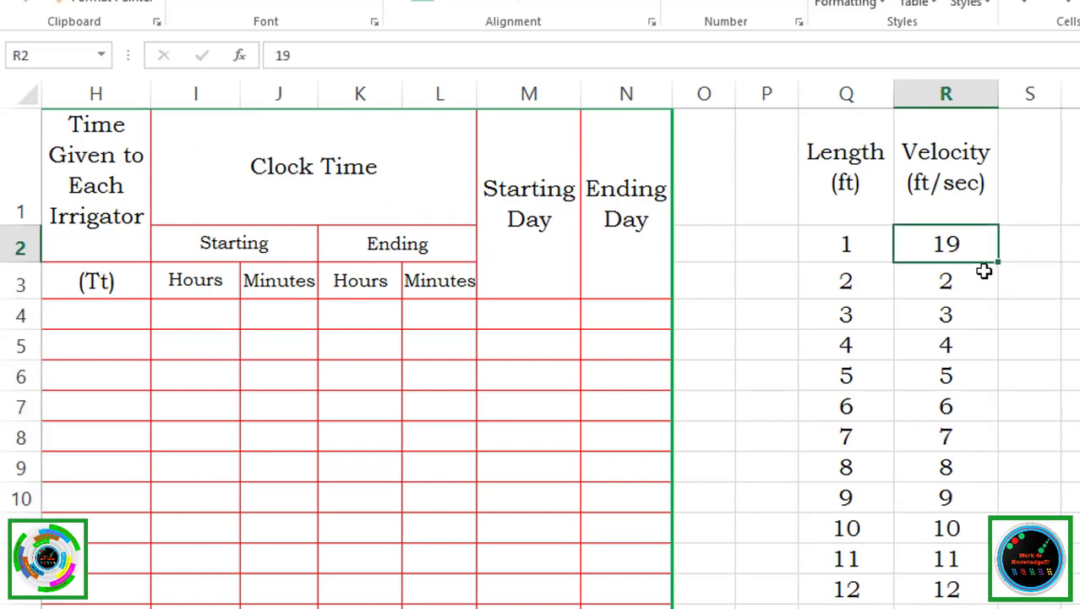
drag(998, 262, 981, 583)
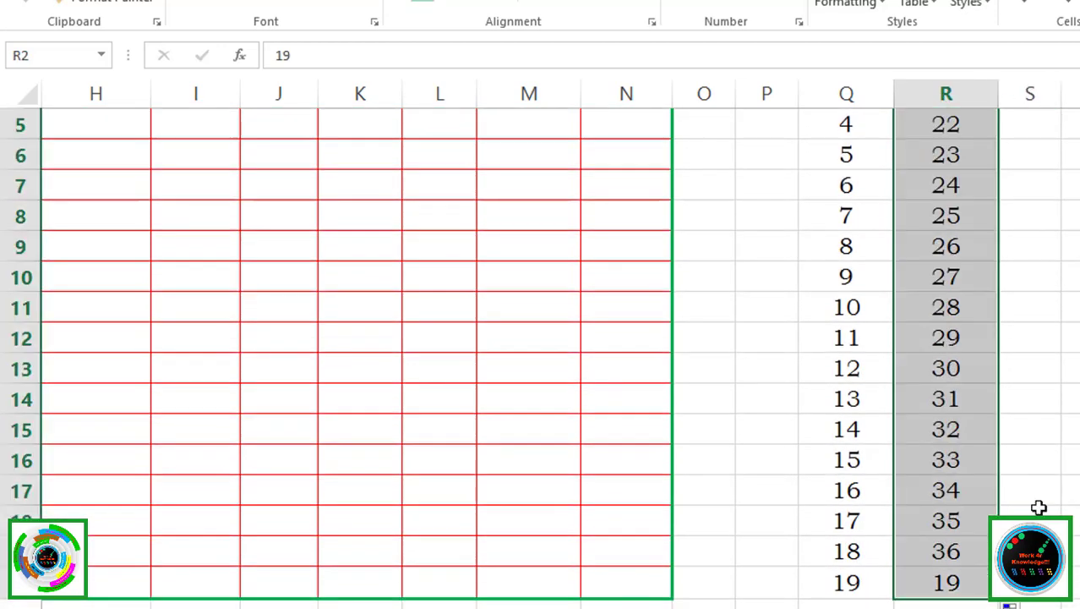
scroll(1072, 498, up, 2)
- Copy the 19–36 series into column S and move the 1–18 numbers into column R
key(ctrl+c)
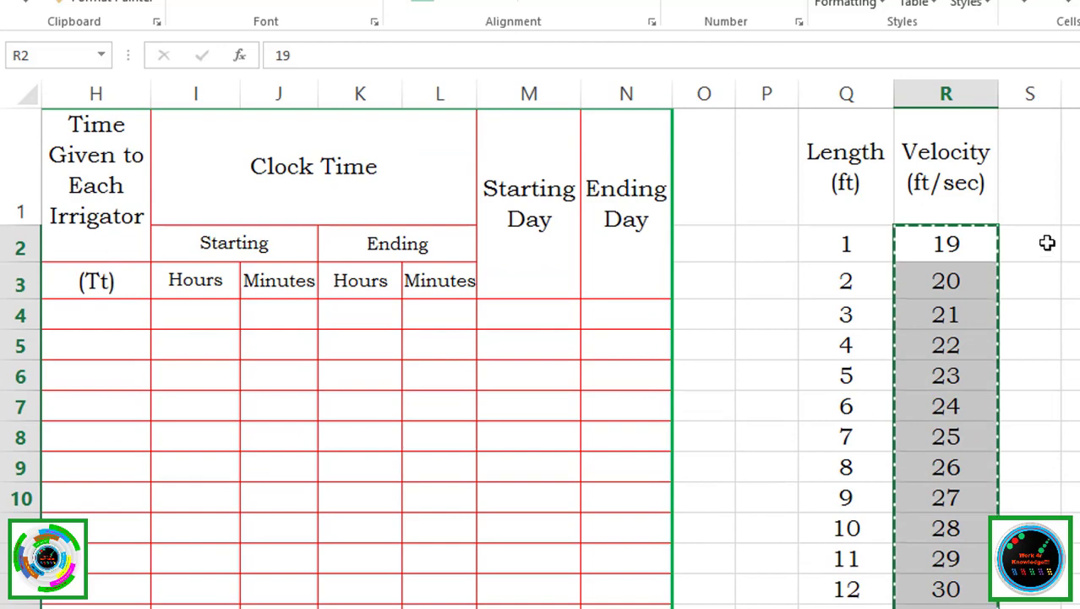
click(1048, 244)
key(ctrl+v)
key(Escape)
drag(846, 244, 844, 583)
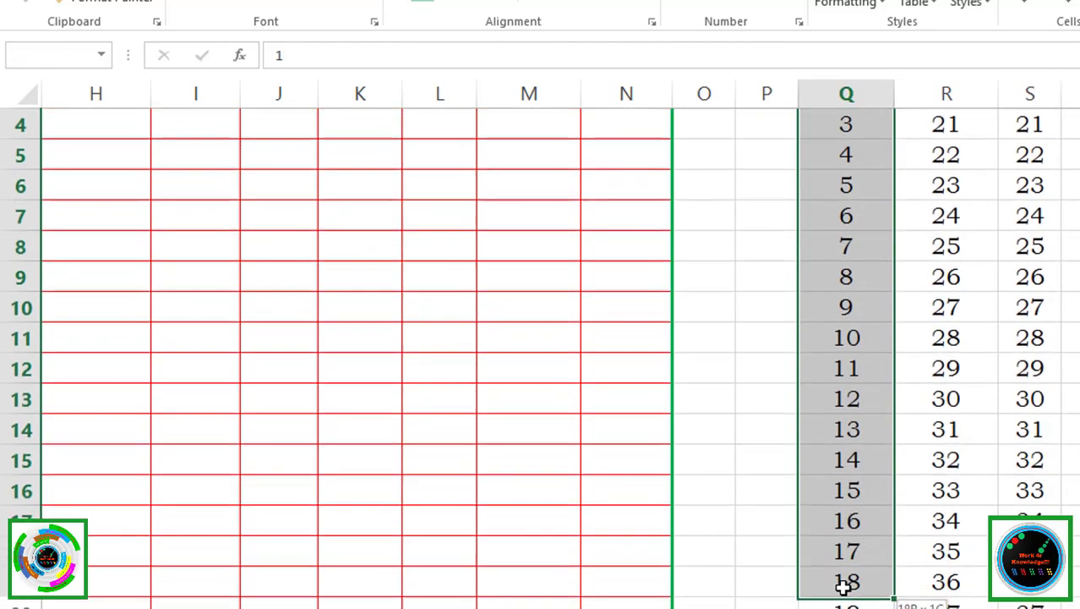
key(ctrl+c)
scroll(899, 539, up, 1)
click(942, 241)
key(ctrl+v)
- Cut the 19–36 series from column S and paste it into column Q from Q2
drag(1030, 241, 1030, 592)
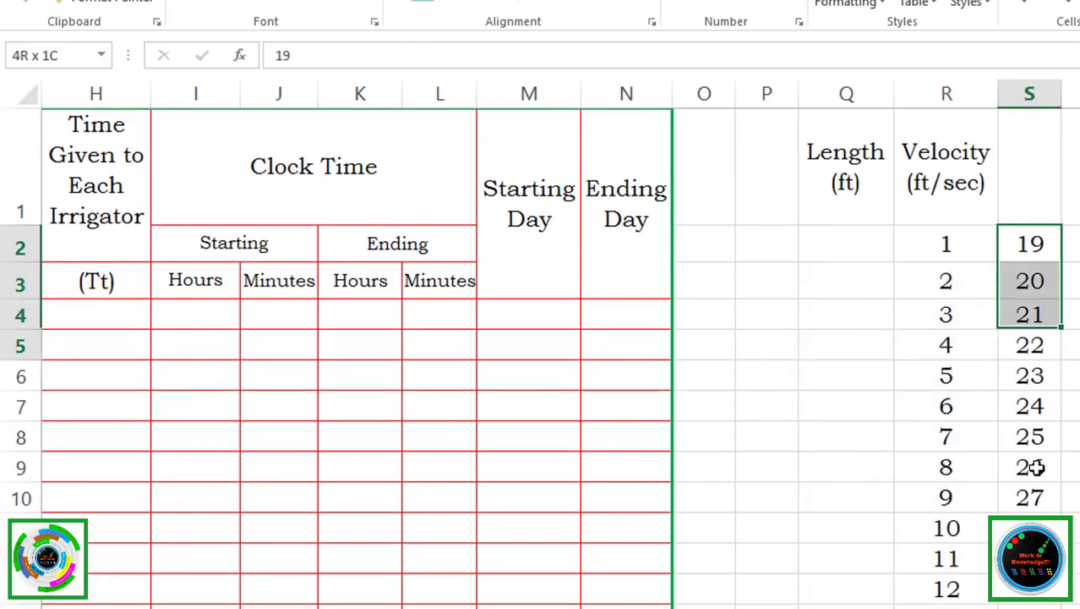
key(ctrl+x)
scroll(911, 437, up, 2)
click(846, 244)
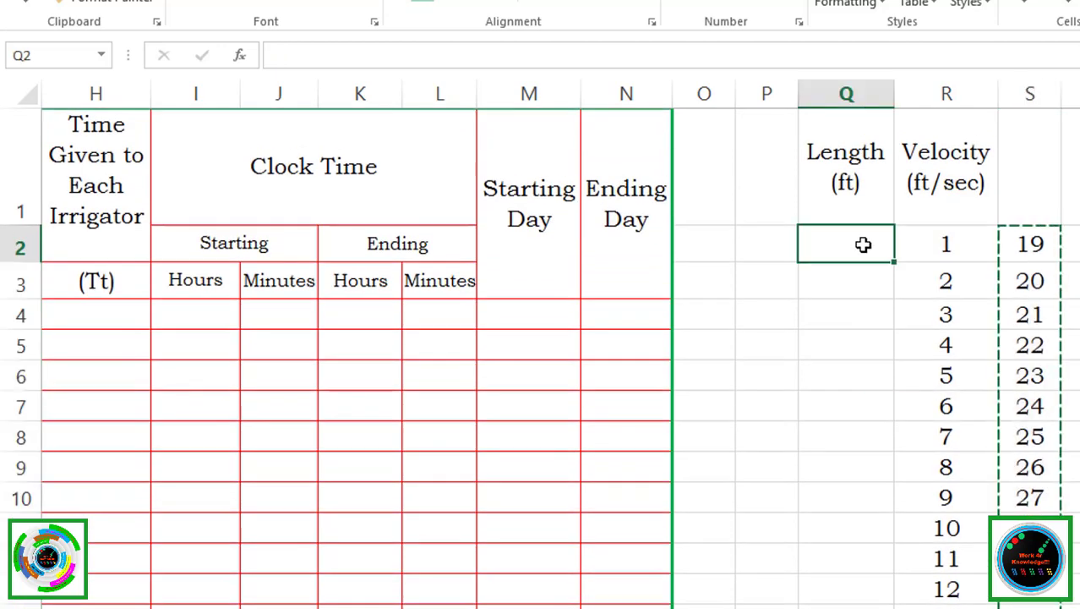
key(ctrl+v)
scroll(473, 389, left, 3)
- Enter the filling-time formula =(Q4/R4) in D4, giving 7
click(294, 350)
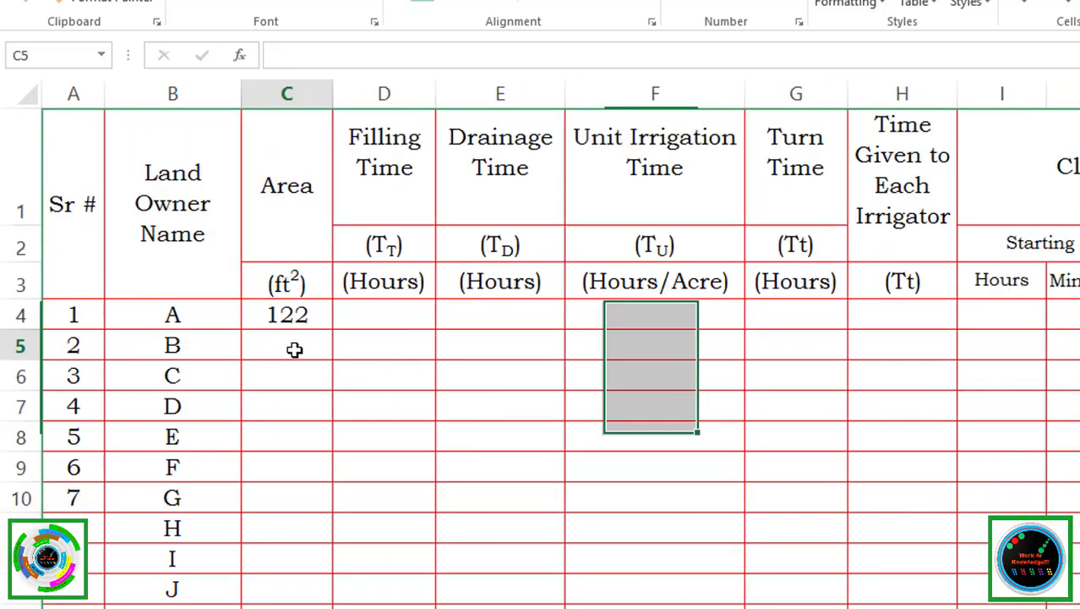
click(388, 311)
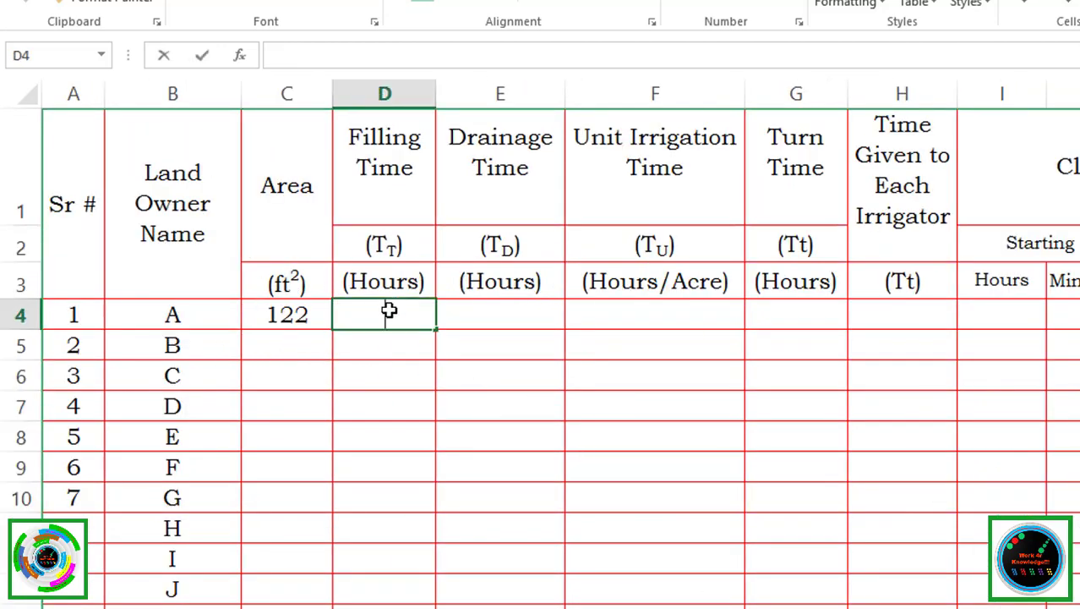
text(=)
key(Right)
key(Right)
key(Right)
key(Right)
key(Right)
key(Right)
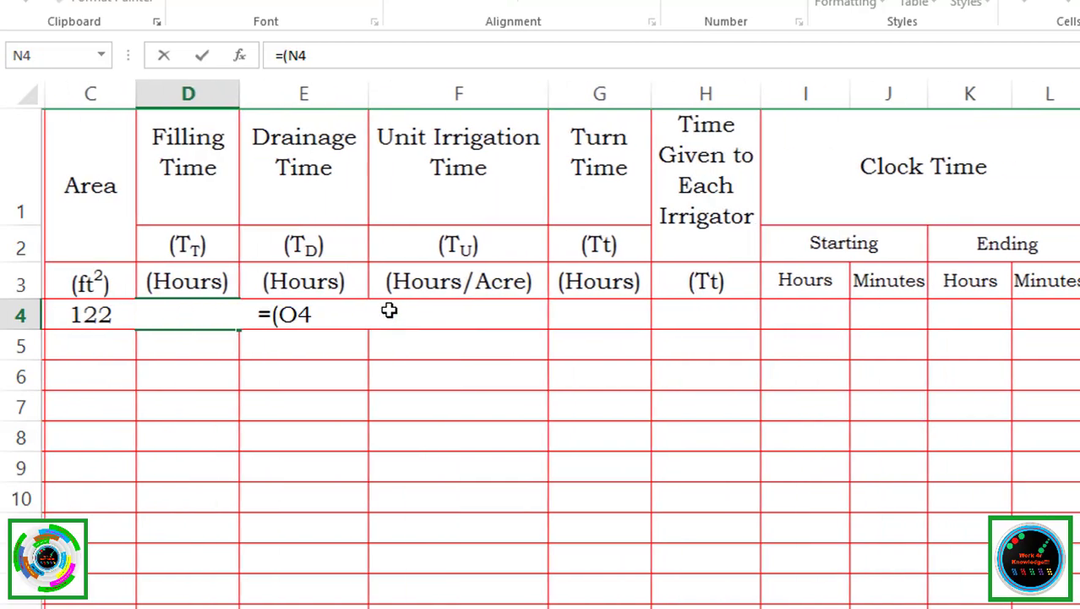
key(Right)
key(Right)
key(Right)
key(Left)
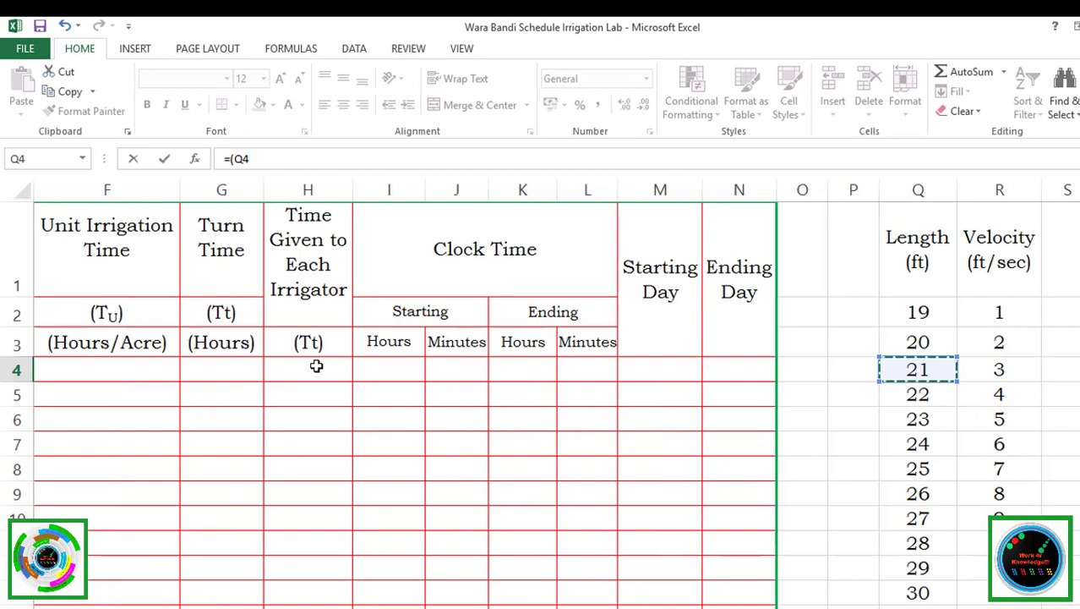
text(/)
key(Right)
key(Right)
key(Right)
key(Right)
key(Right)
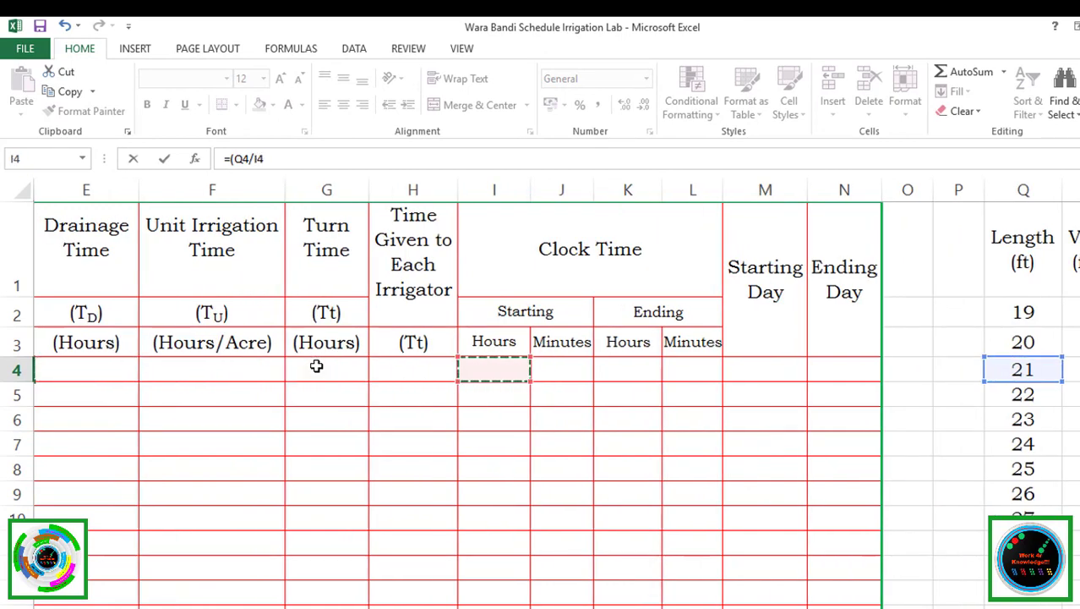
key(Right)
key(Right)
key(Right)
key(Left)
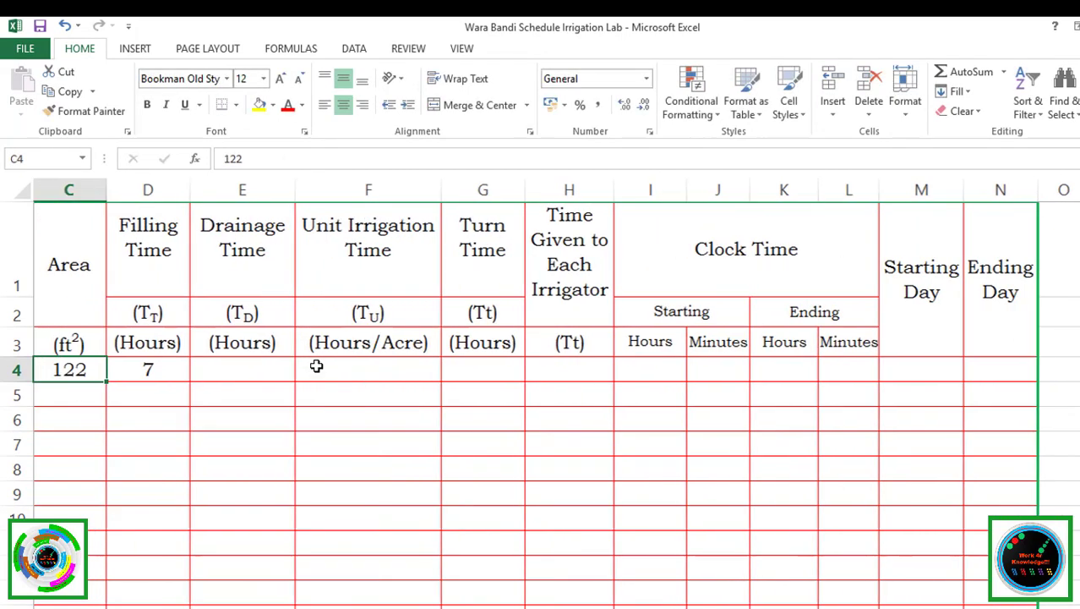
key(Left)
click(315, 365)
key(F2)
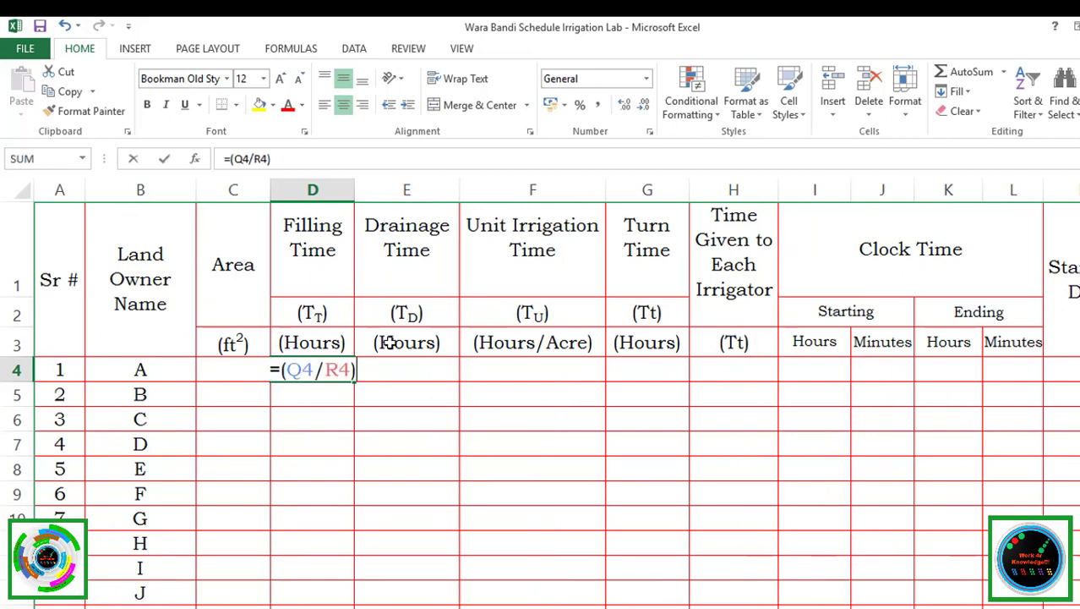
key(Return)
- Enter =(168-D4+E4) as the unit irrigation time in F4, giving 161
key(Up)
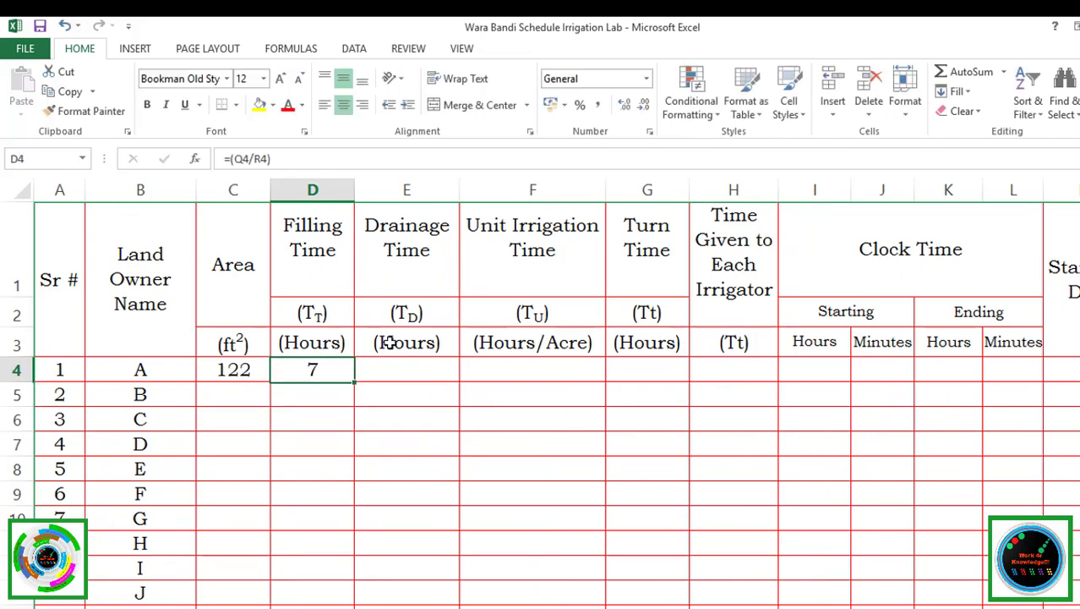
key(Right)
key(Right)
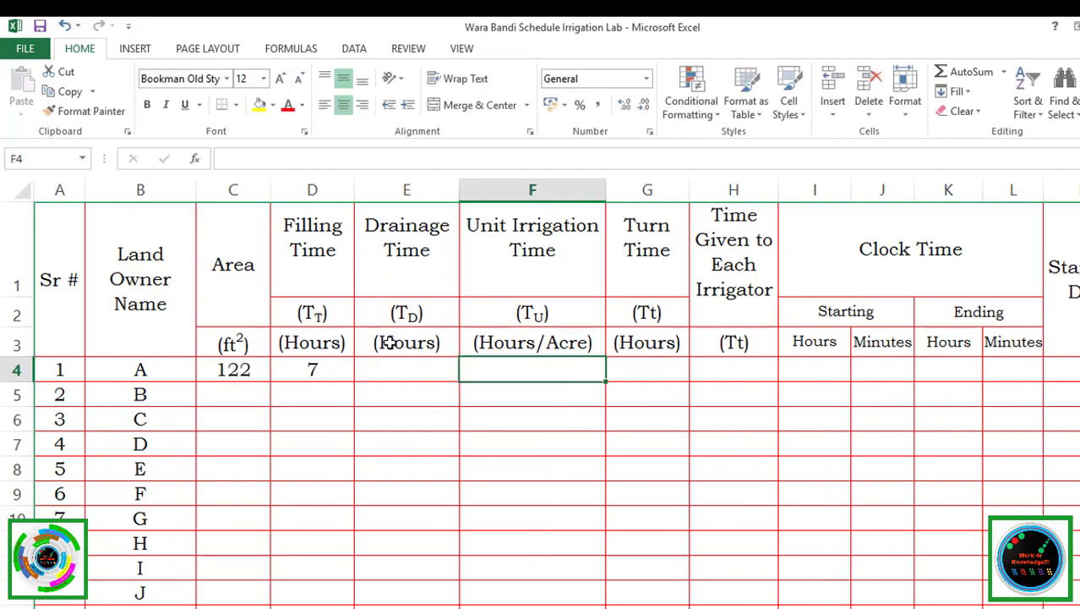
text(=()
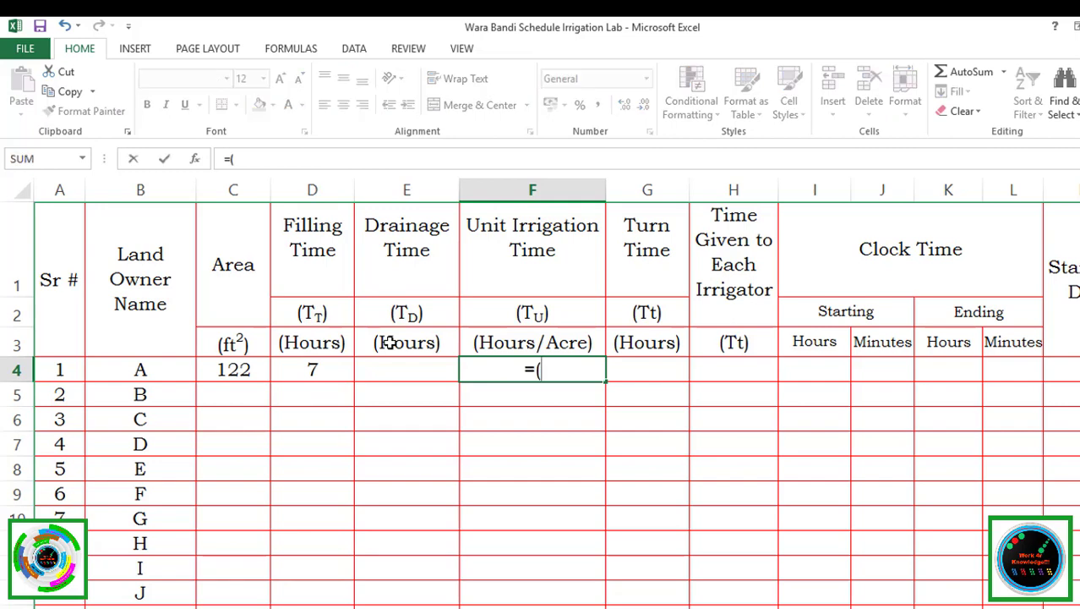
text(168-)
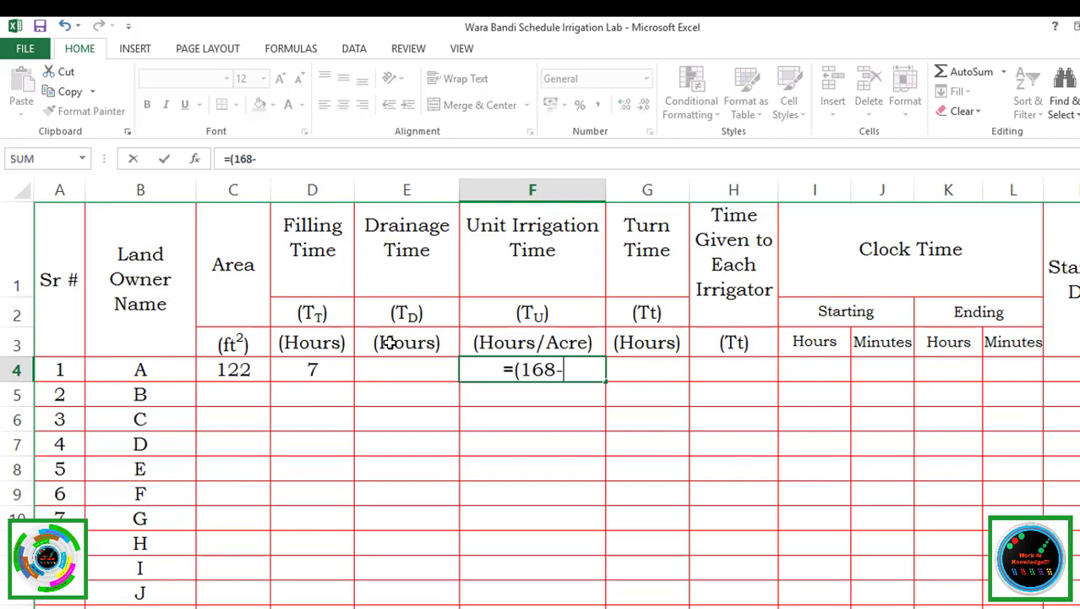
click(313, 369)
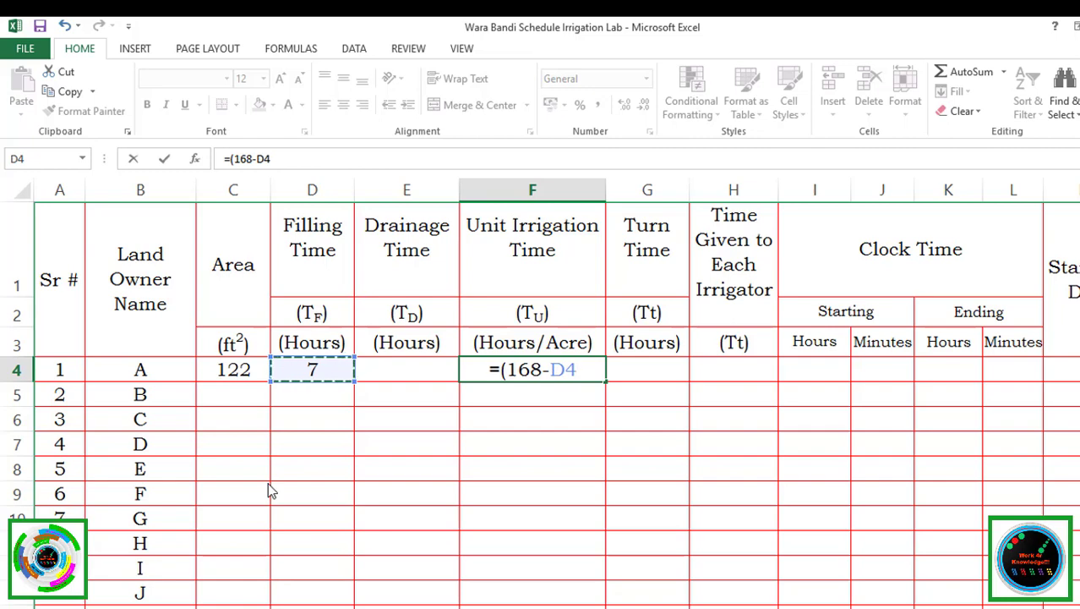
text(+)
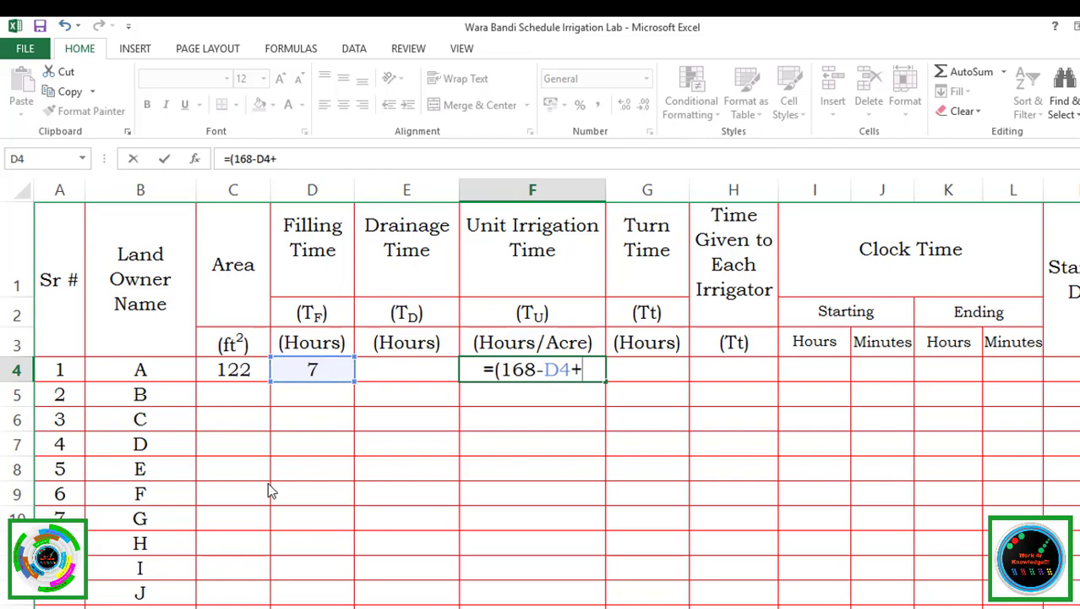
key(Left)
text())
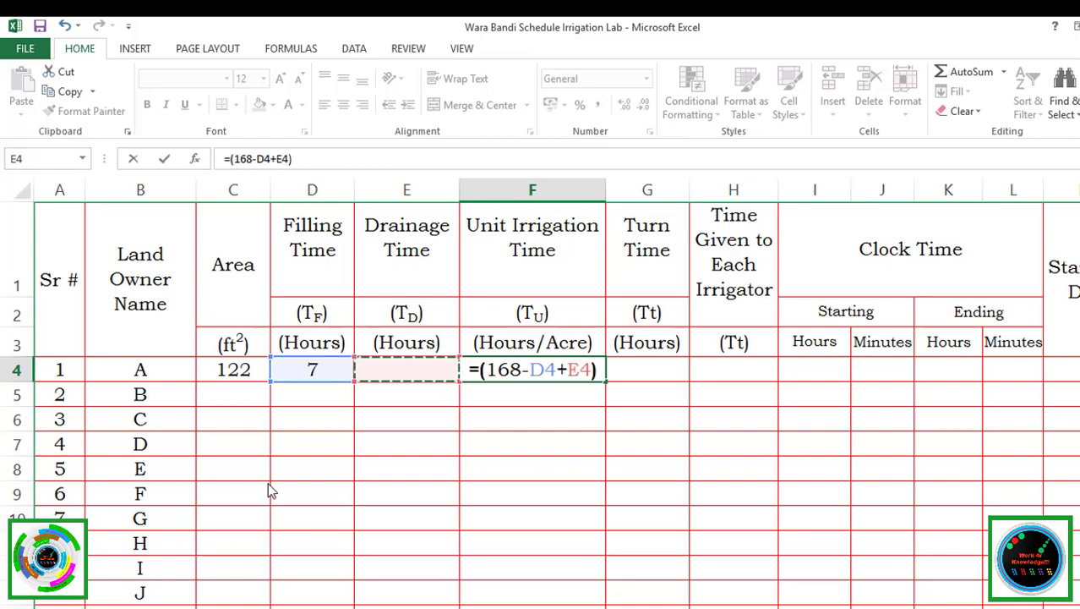
key(Return)
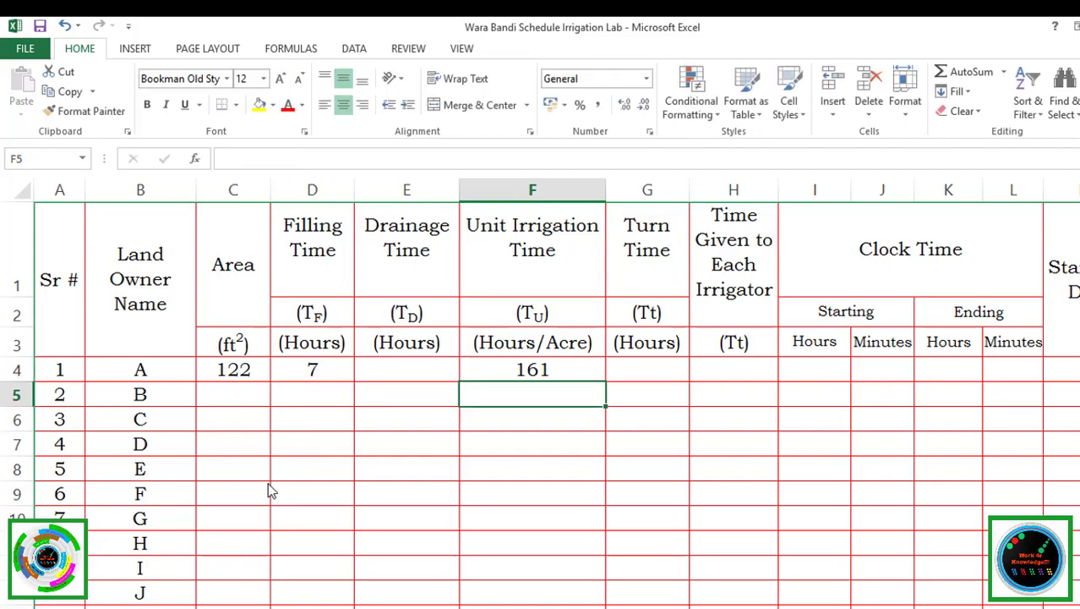
key(Up)
key(Right)
key(Right)
key(Right)
key(Right)
key(Left)
key(Left)
key(Left)
key(Left)
key(Left)
- Type the header 'CCA of Outlet' in S1 and autofit column S
key(Up)
key(Up)
key(Up)
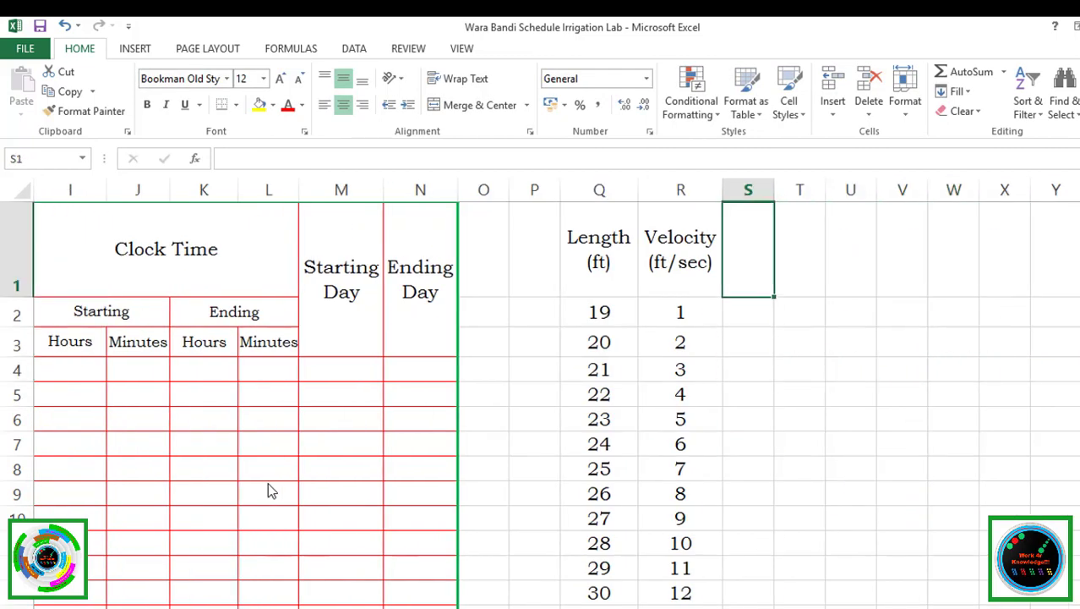
text(cc)
key(BackSpace)
key(BackSpace)
text(CC)
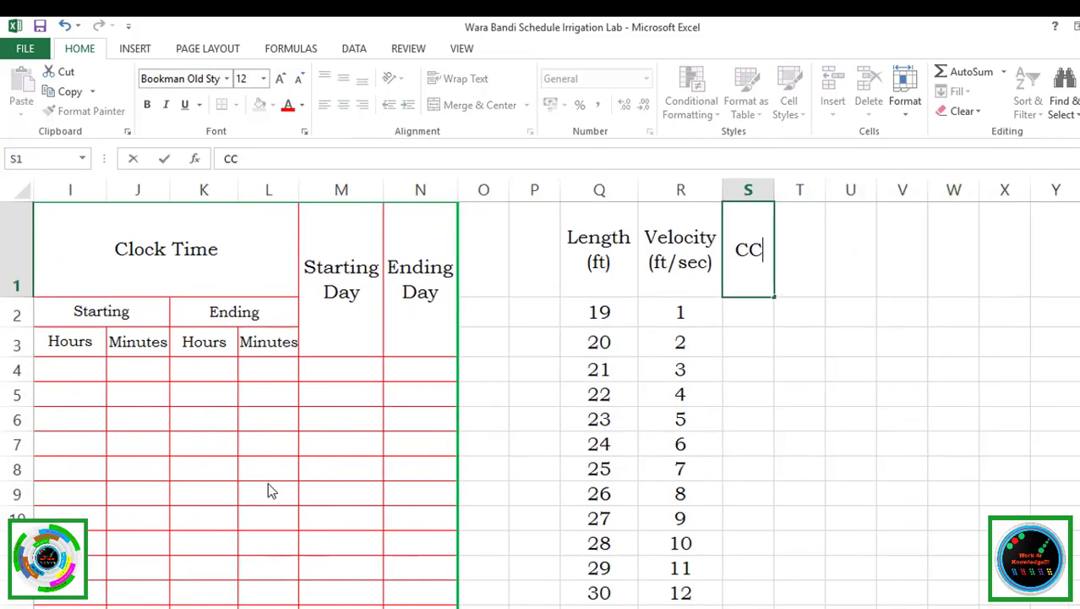
text(A OF)
key(BackSpace)
key(BackSpace)
key(BackSpace)
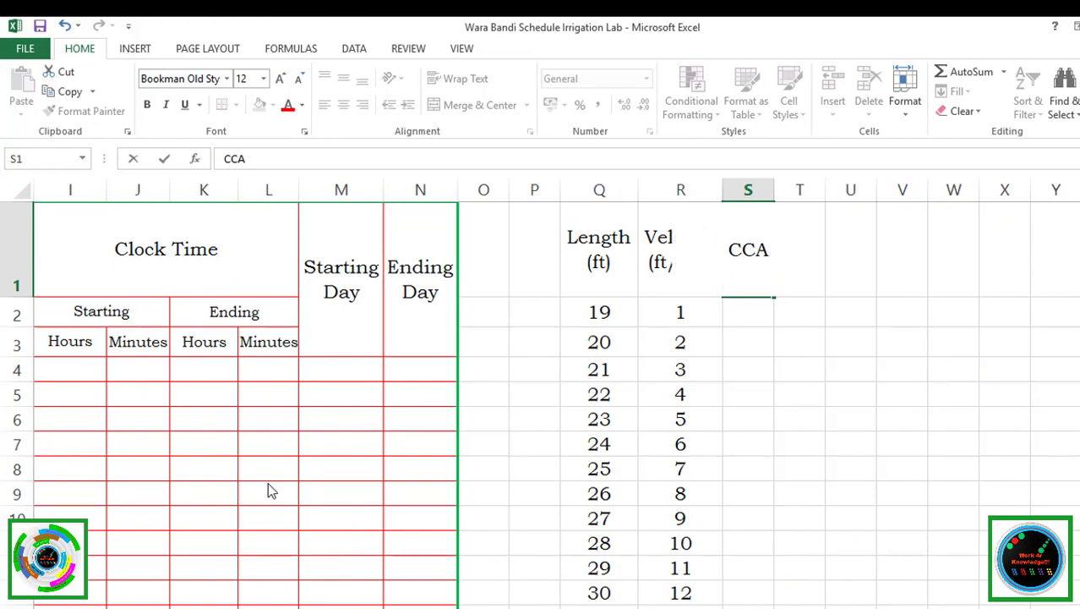
text( of Outl)
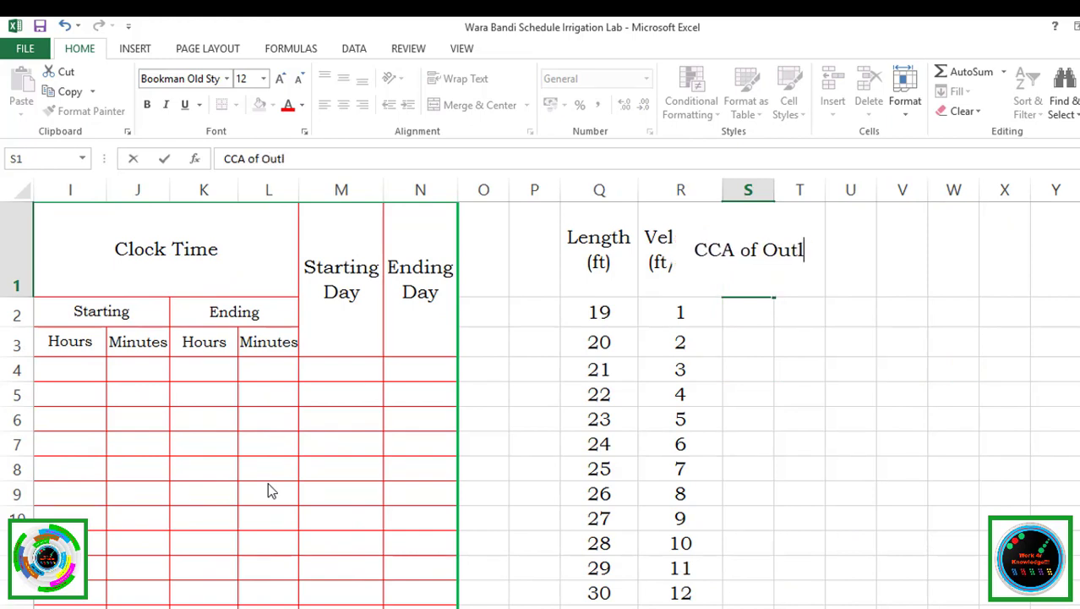
text(et)
key(Return)
click(760, 190)
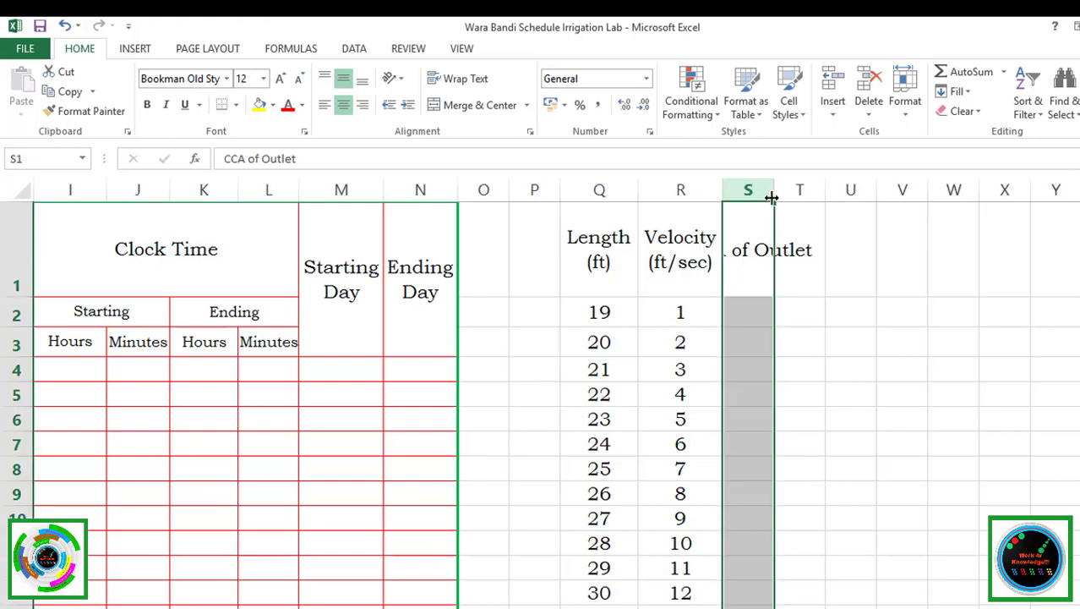
double_click(776, 190)
- Add a second header line '(Acres)' to S1
click(786, 286)
click(782, 312)
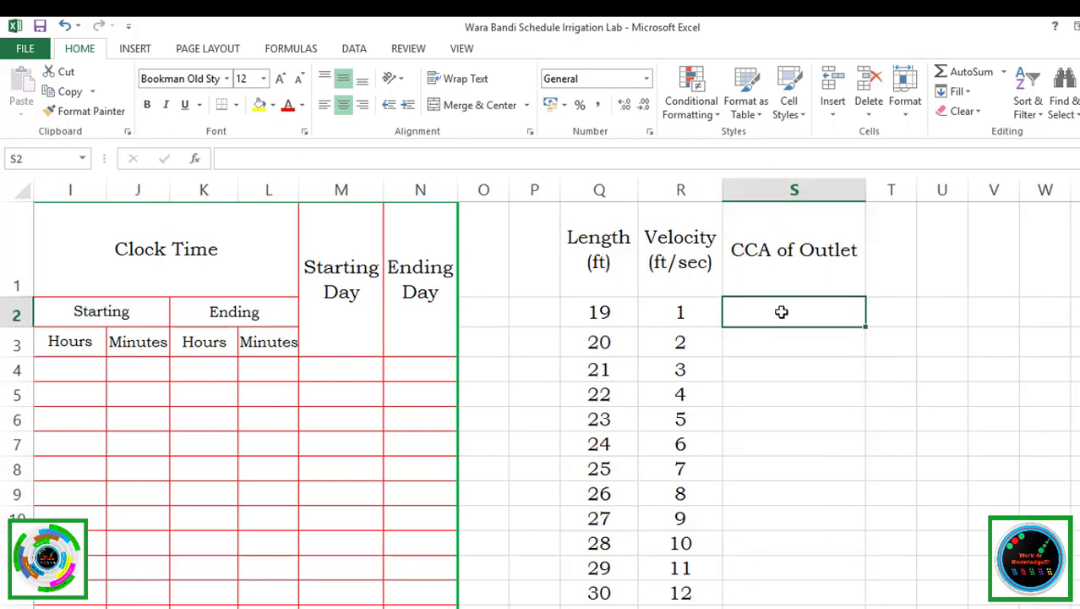
text(123)
key(Return)
key(Up)
key(Up)
key(F2)
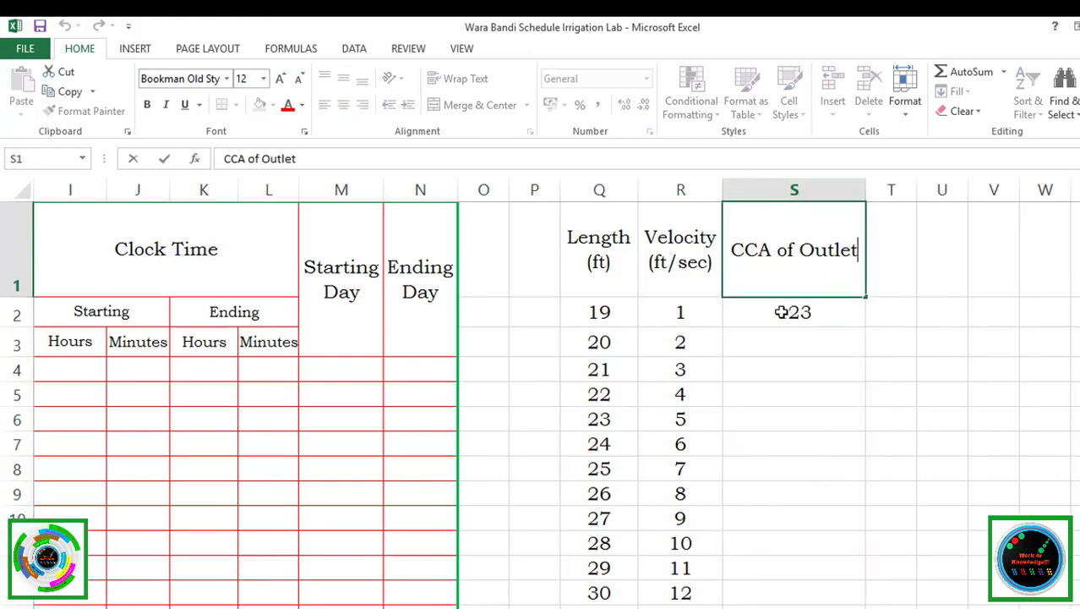
key(Return)
key(Up)
key(F2)
key(alt+Return)
text(Acre)
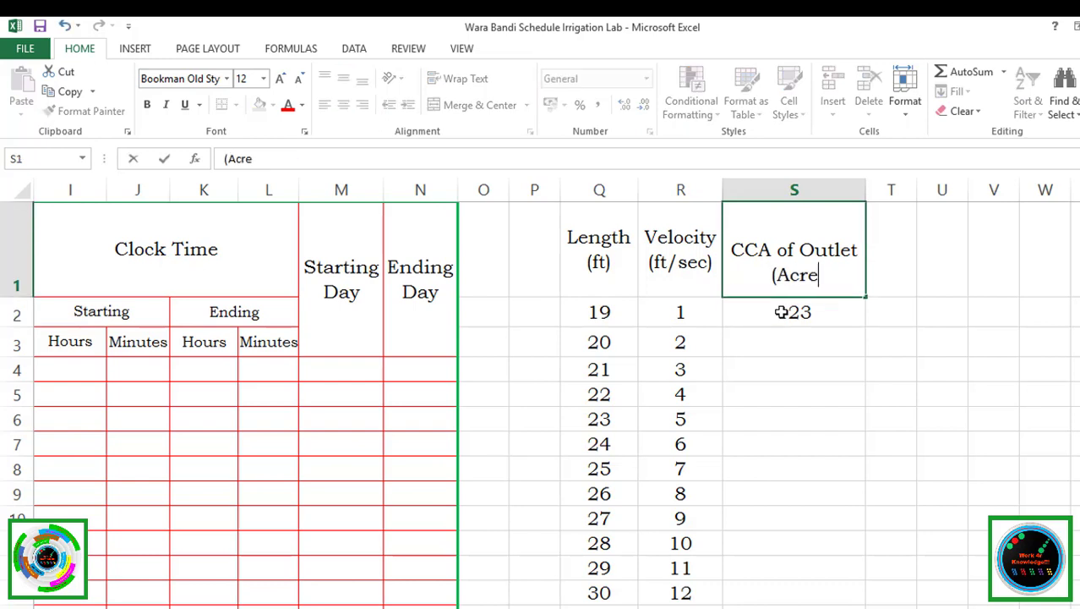
text(s))
key(Return)
- Enter 11, 10, 14 in S2:S4 and fill an increasing series down below
text(11)
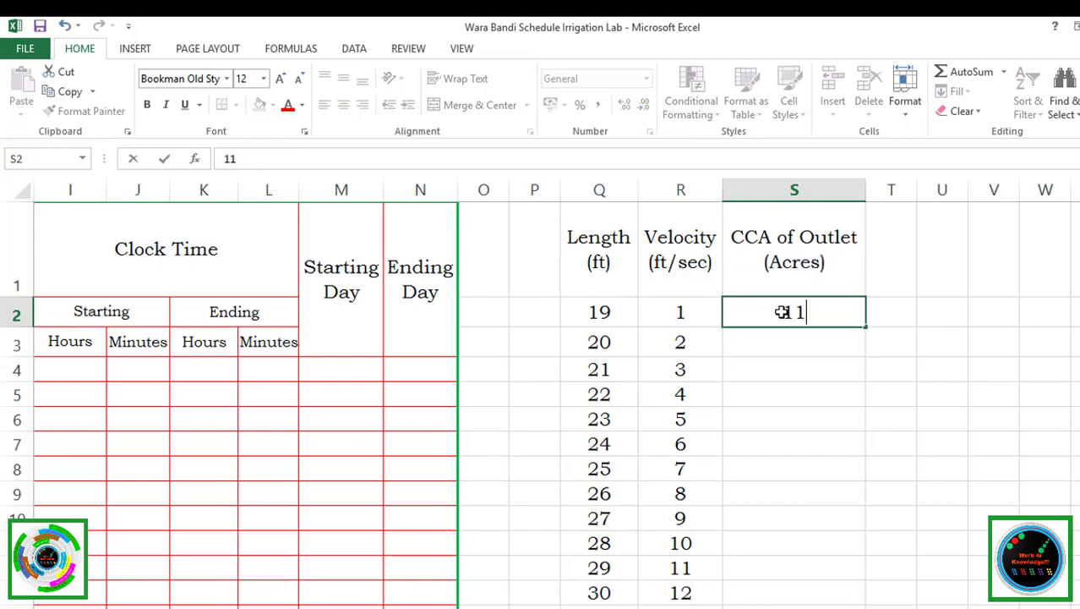
key(Return)
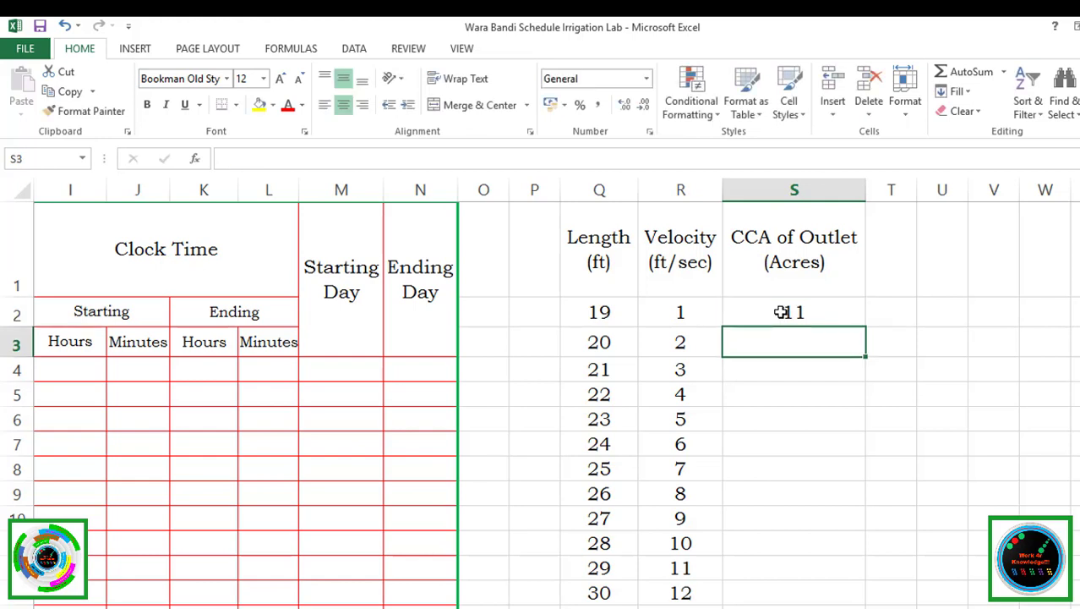
text(10)
key(Return)
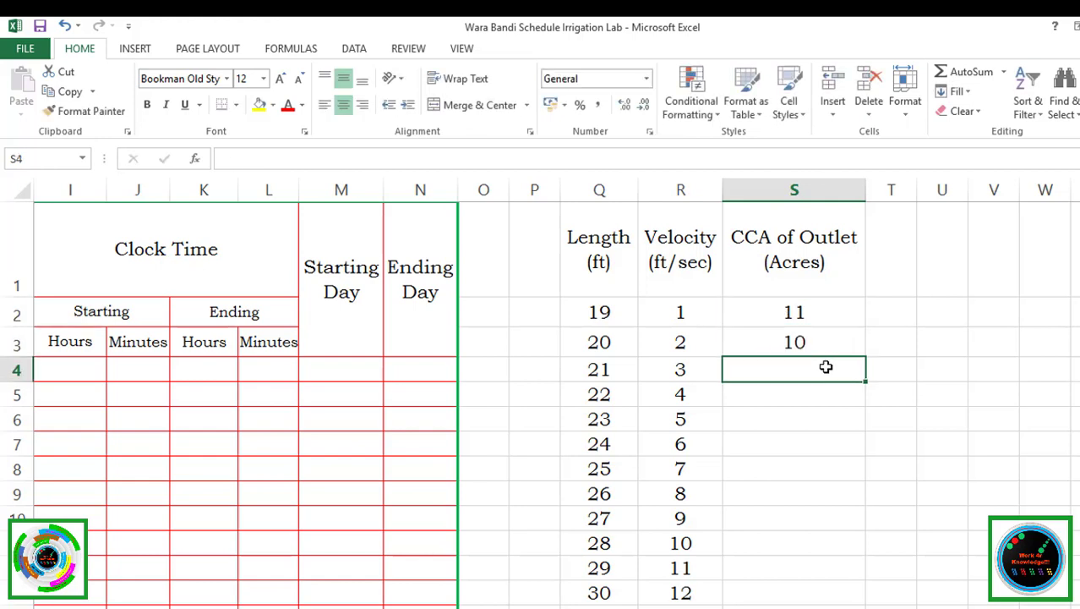
text(14)
key(Return)
key(Return)
key(Return)
click(837, 377)
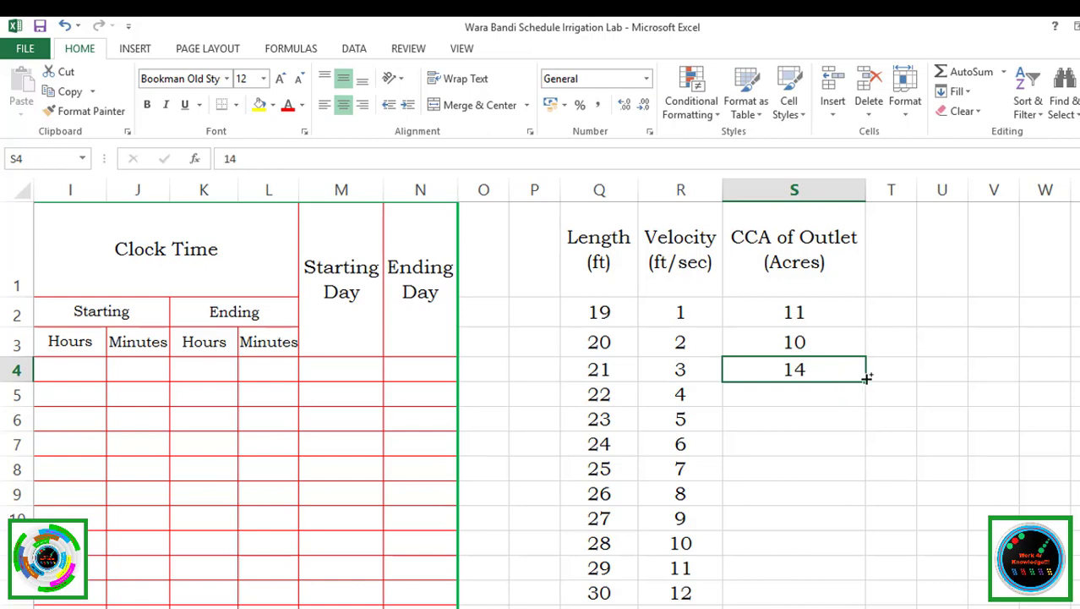
drag(866, 382, 849, 587)
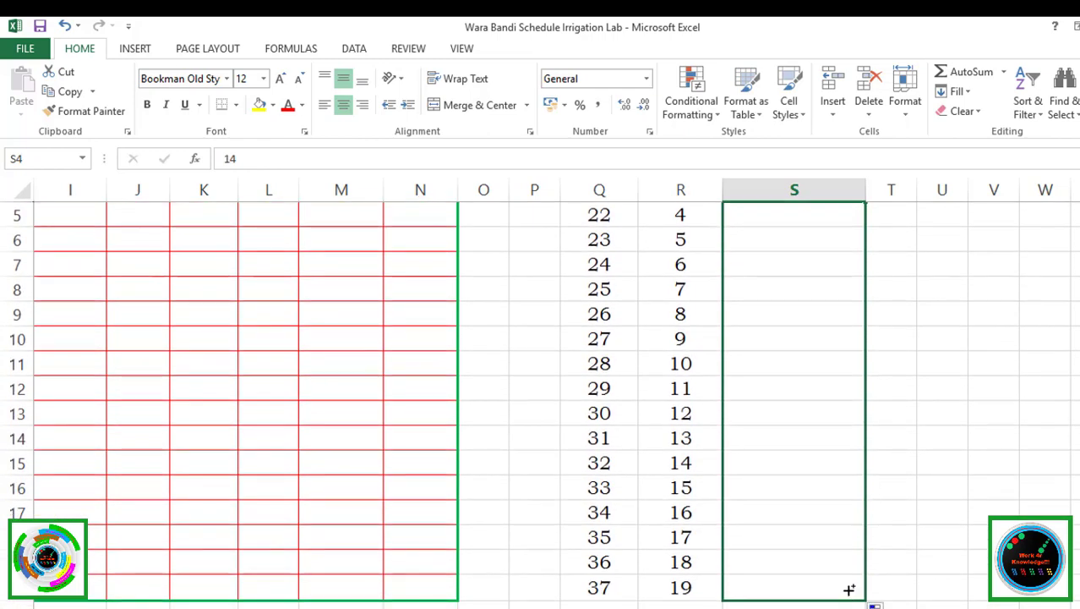
scroll(615, 513, up, 3)
scroll(549, 550, left, 4)
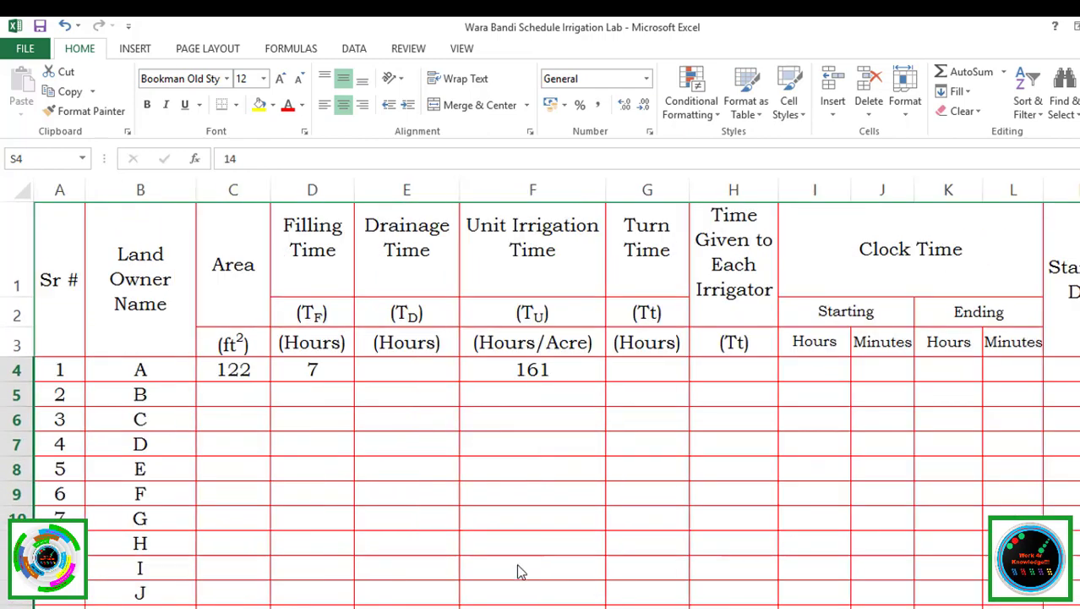
- Wrap F4's formula in brackets and divide it by a column S reference, accepting Excel's correction
click(532, 369)
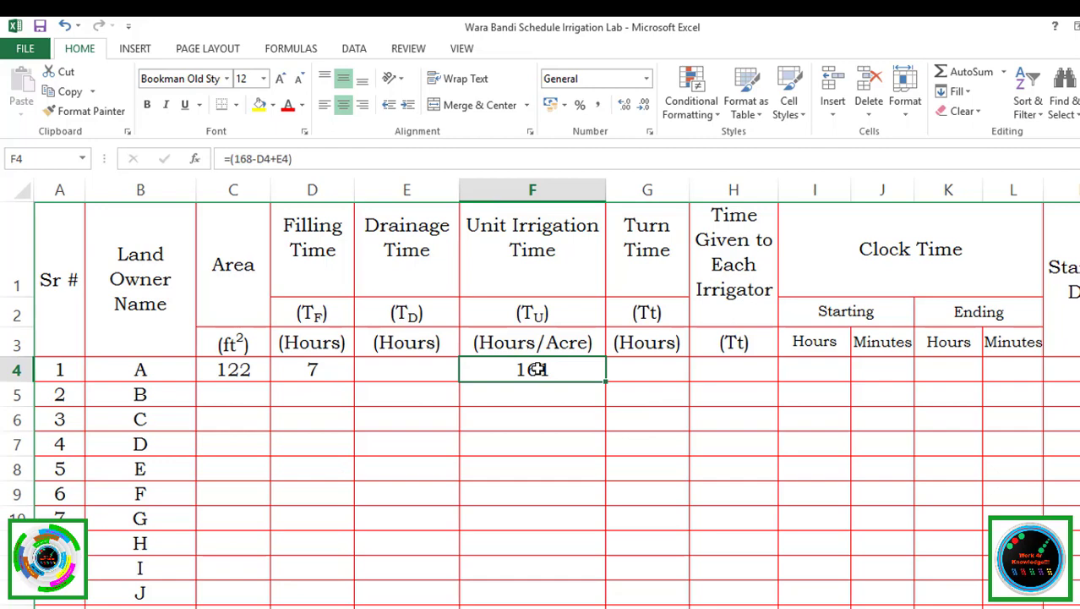
key(F2)
key(Left)
key(Left)
key(Left)
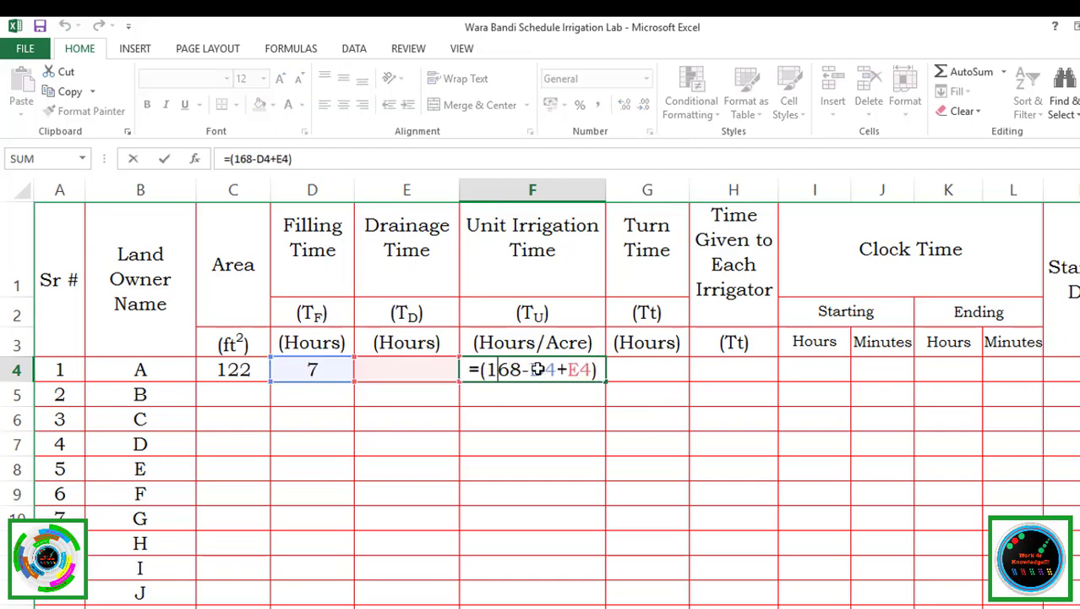
key(Left)
text(()
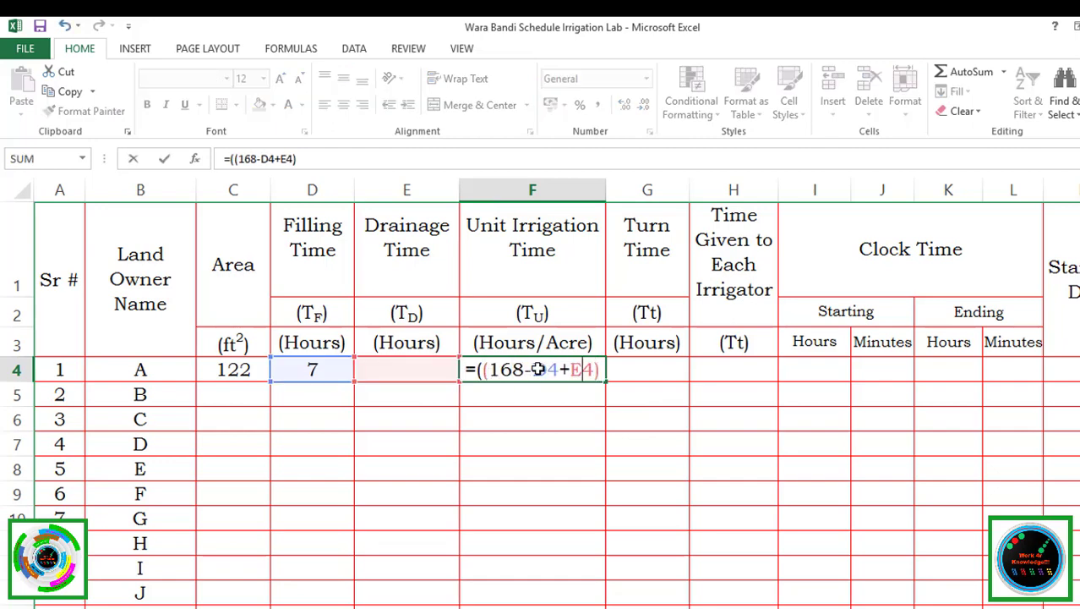
text(/)
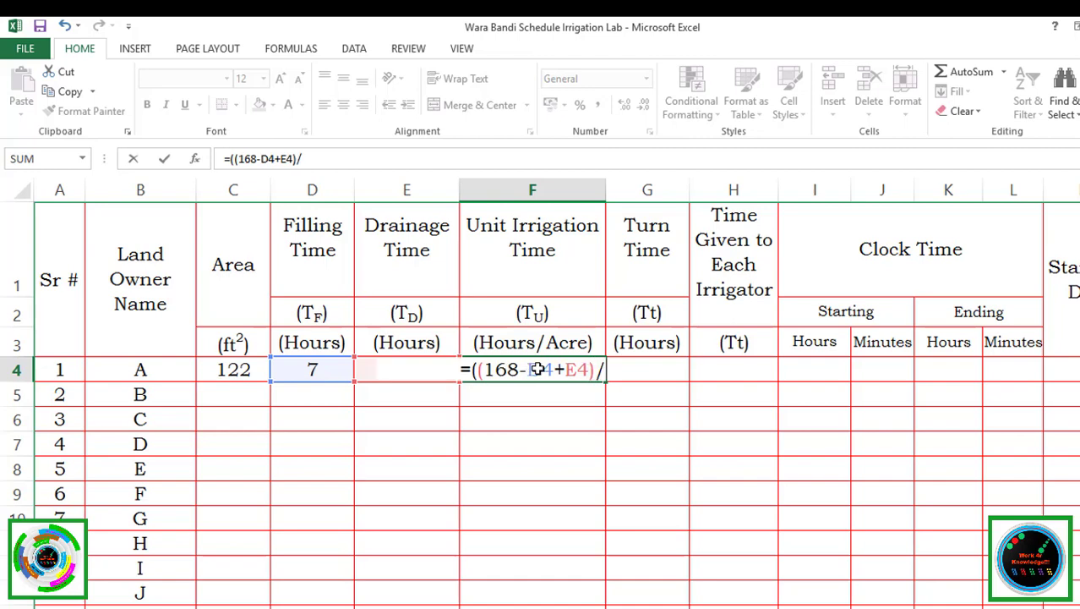
key(Right)
key(Right)
key(Right)
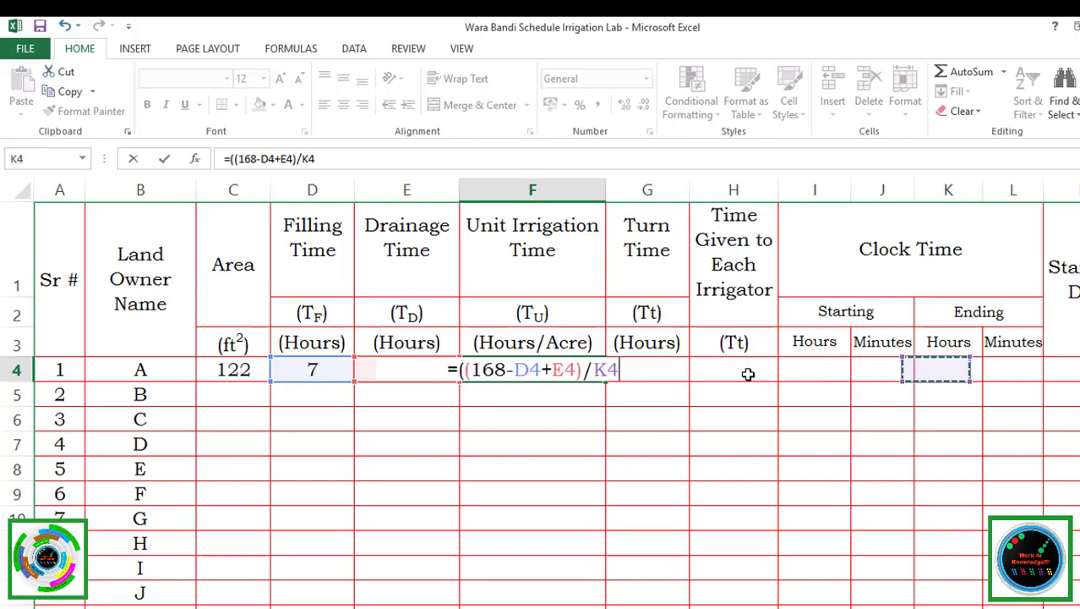
key(Right)
key(Right)
key(Right)
key(Right)
key(Right)
key(Right)
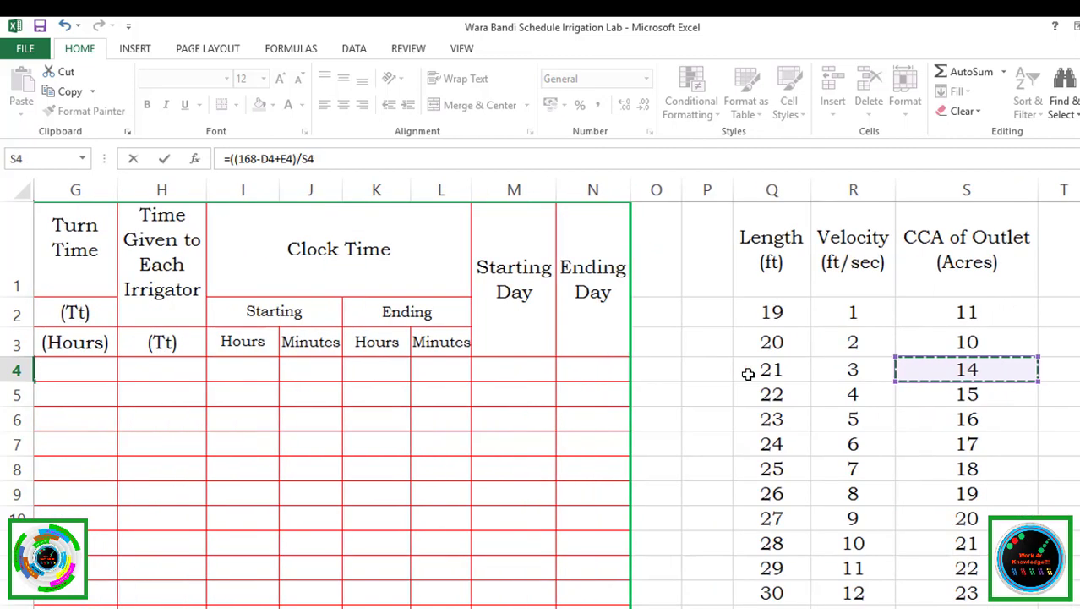
text(00)
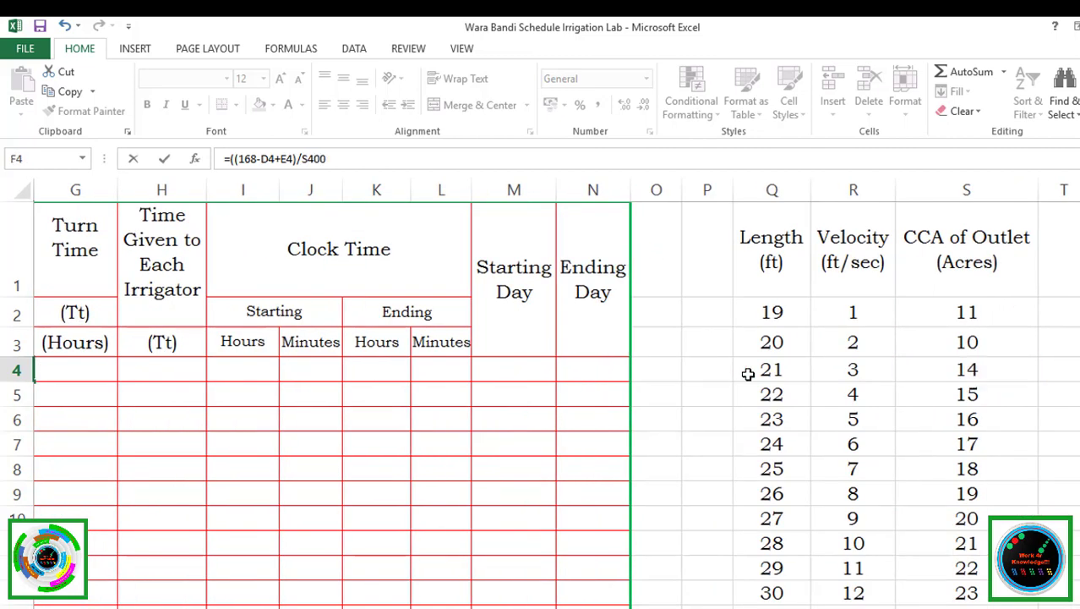
key(Return)
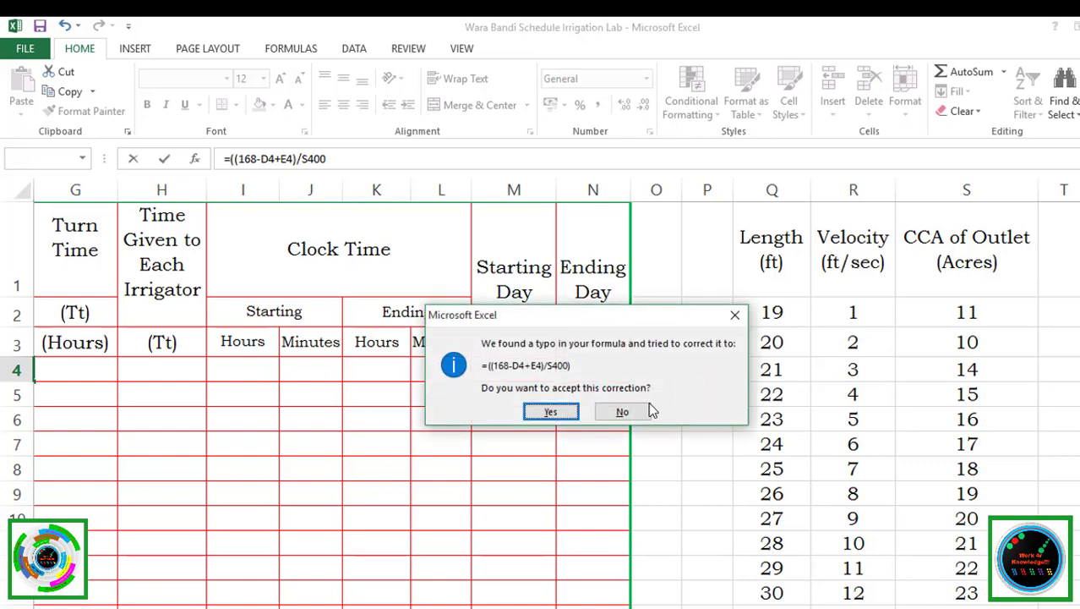
click(550, 410)
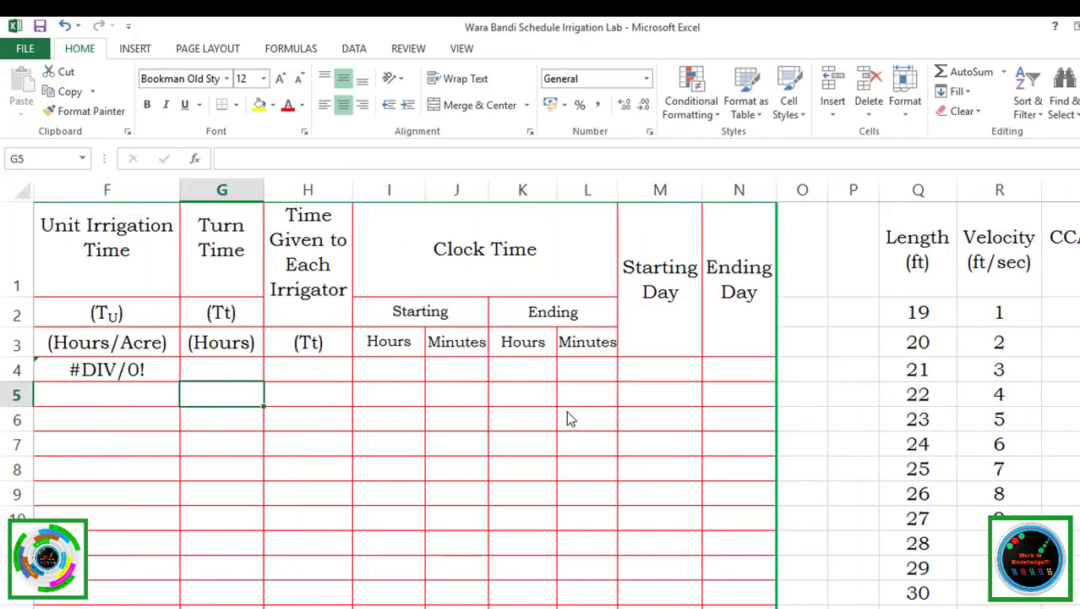
- Correct F4's divisor from S400 to S4 so the formula =((168-D4+E4)/S4) shows 11.5
key(Up)
key(Left)
key(F2)
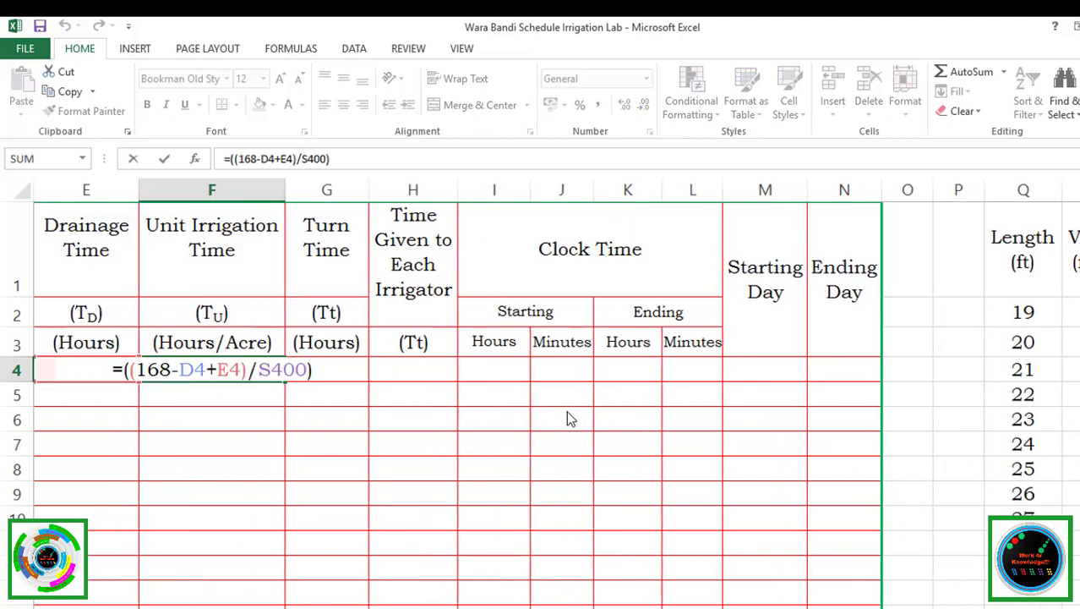
key(BackSpace)
key(BackSpace)
key(BackSpace)
key(BackSpace)
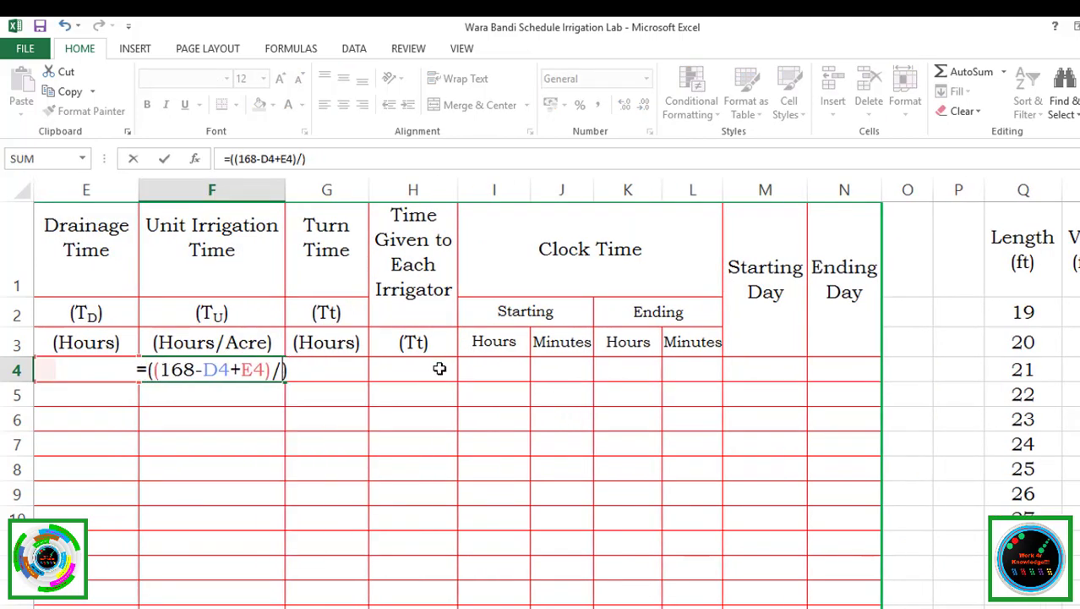
key(Right)
key(Right)
key(Right)
key(Right)
key(Right)
key(Right)
key(Right)
key(Right)
key(Right)
key(Left)
key(Left)
key(Left)
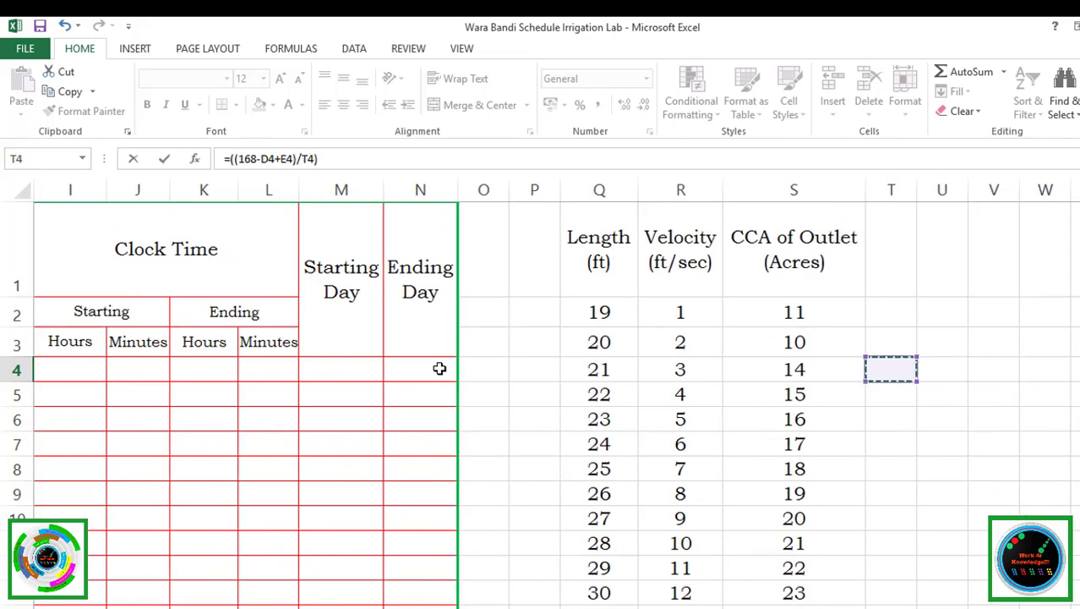
key(Left)
key(Return)
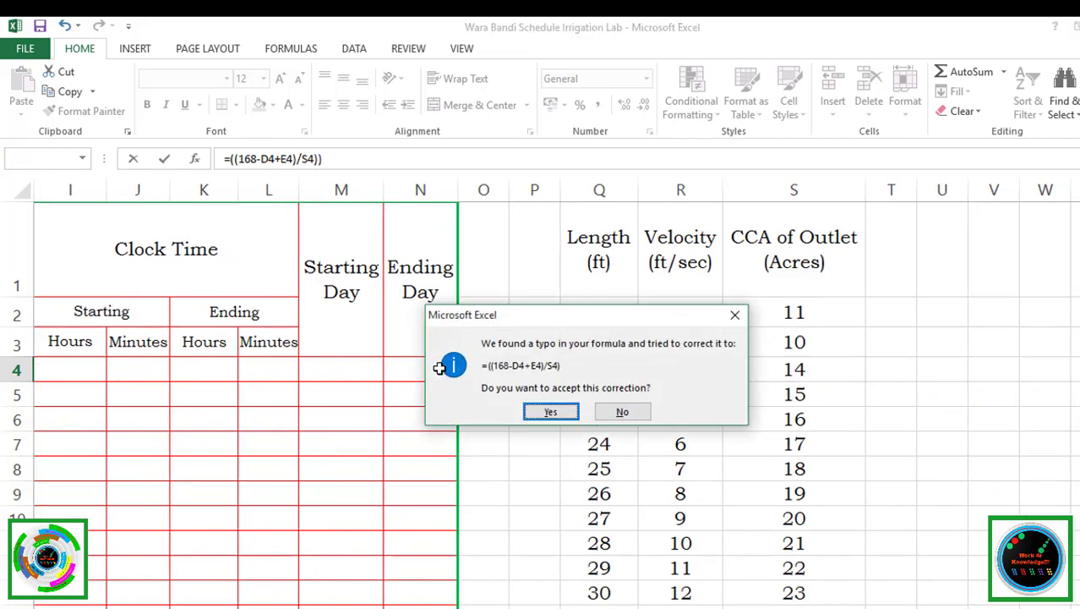
key(Return)
key(Up)
key(Left)
key(Right)
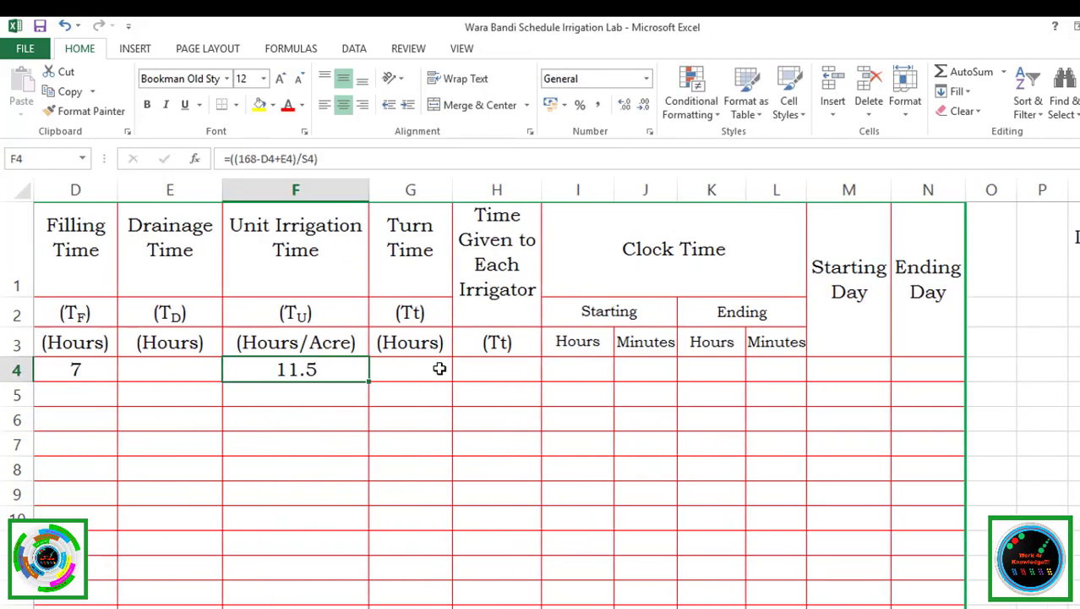
key(F2)
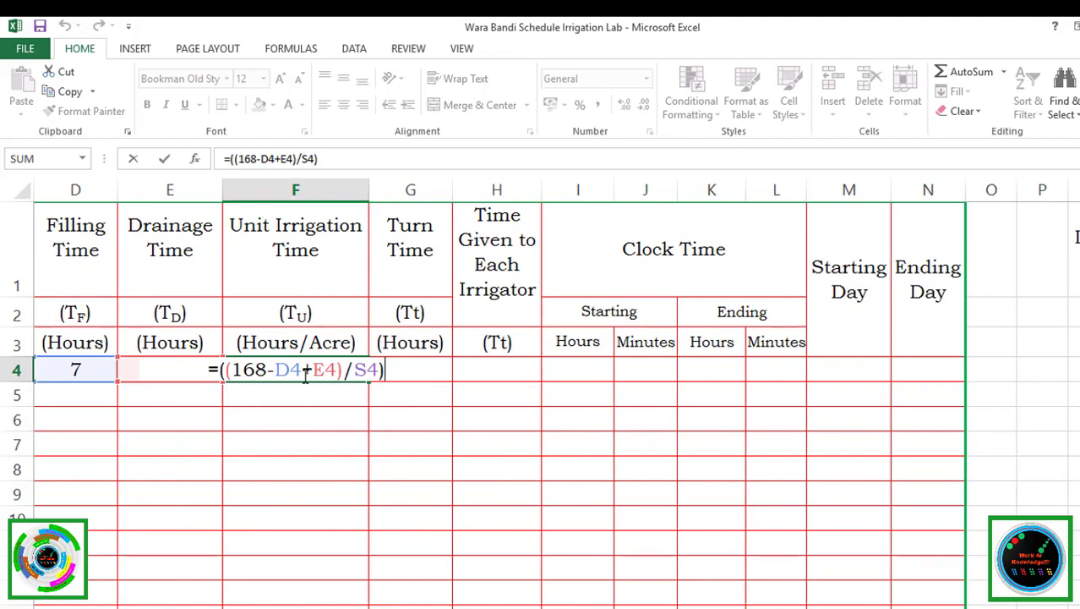
key(Return)
key(Up)
key(Right)
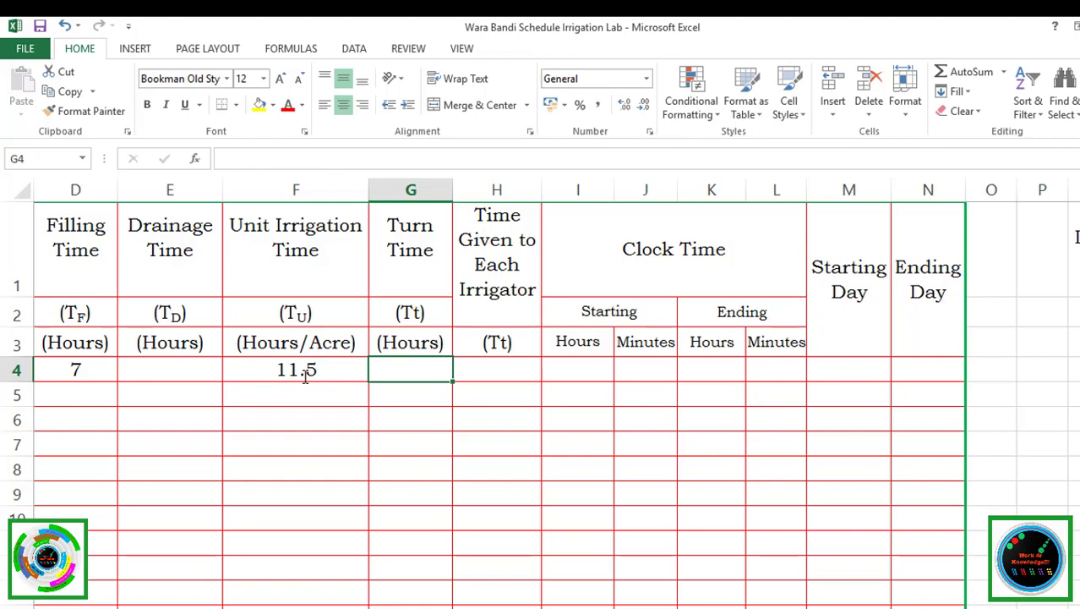
- Enter =(F4*C4+D4-E4) in G4 so owner A's Turn Time shows 1410
text(=()
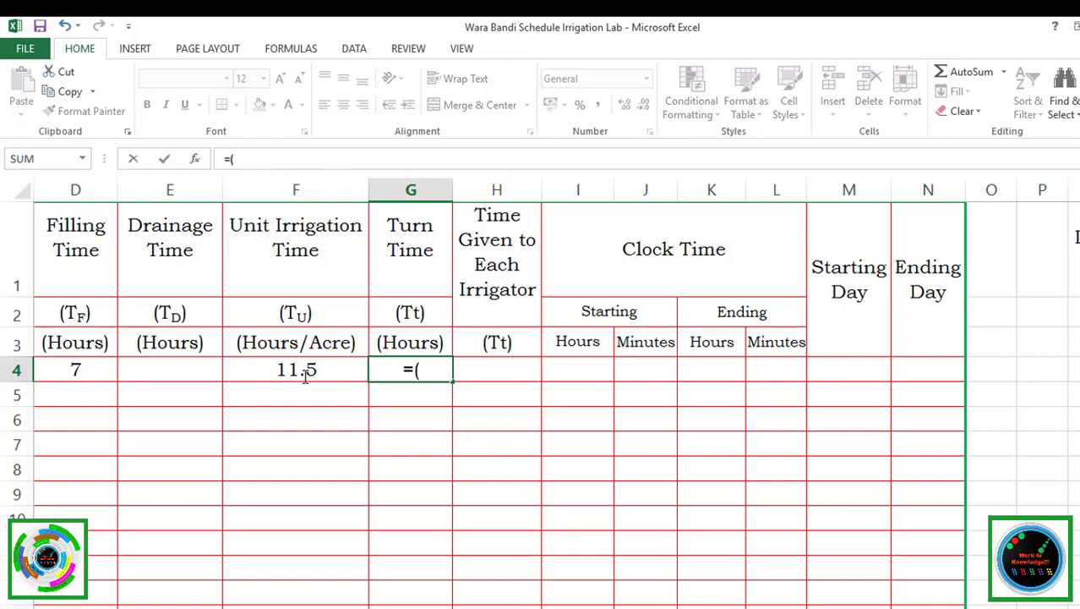
key(Left)
key(Left)
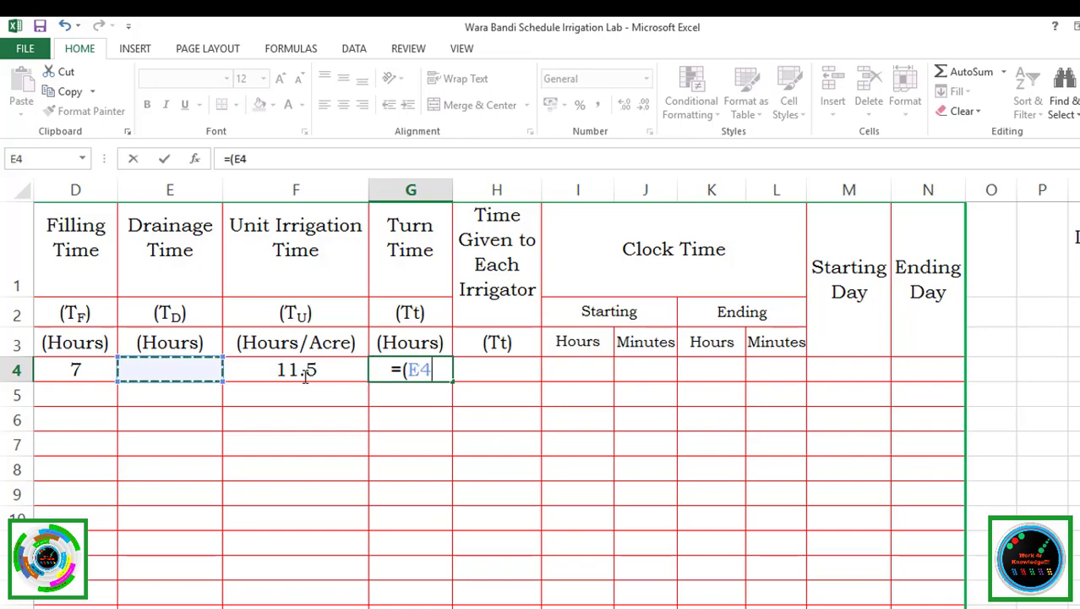
key(Right)
text(*)
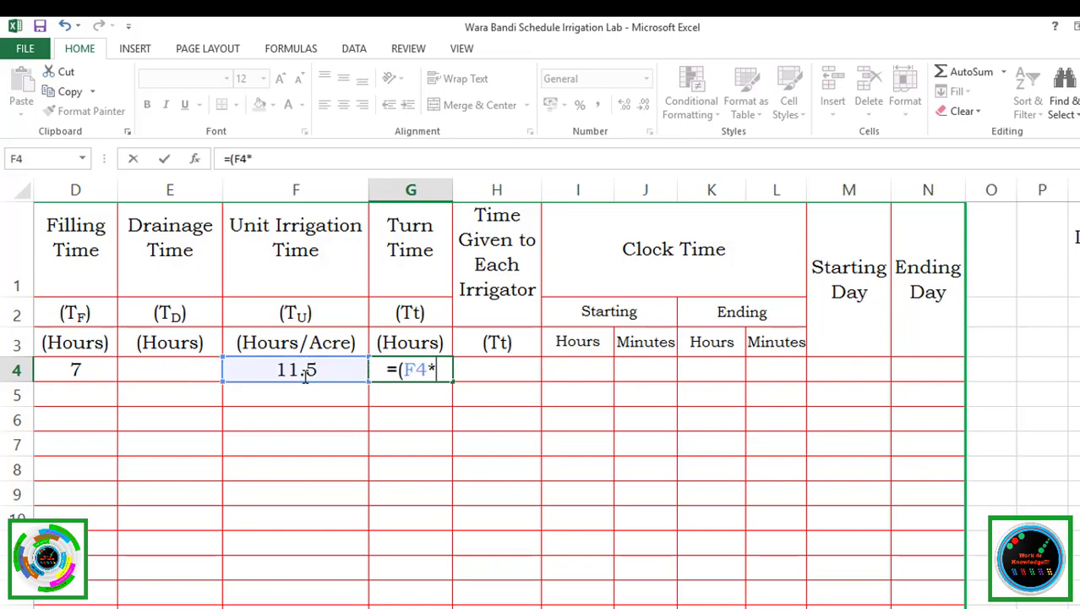
key(Left)
key(Left)
key(Left)
key(Right)
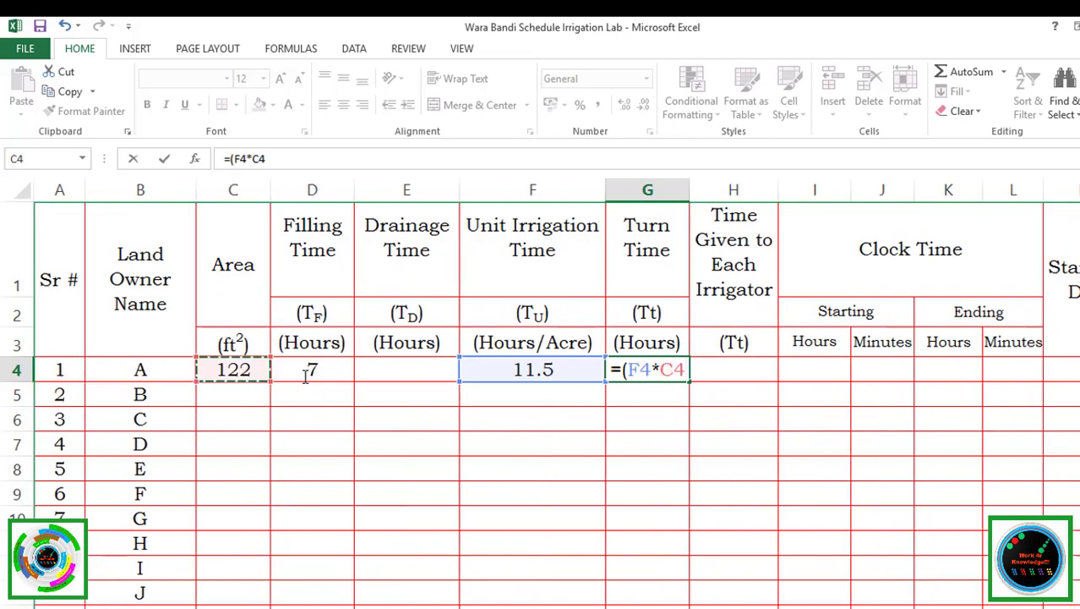
text(+)
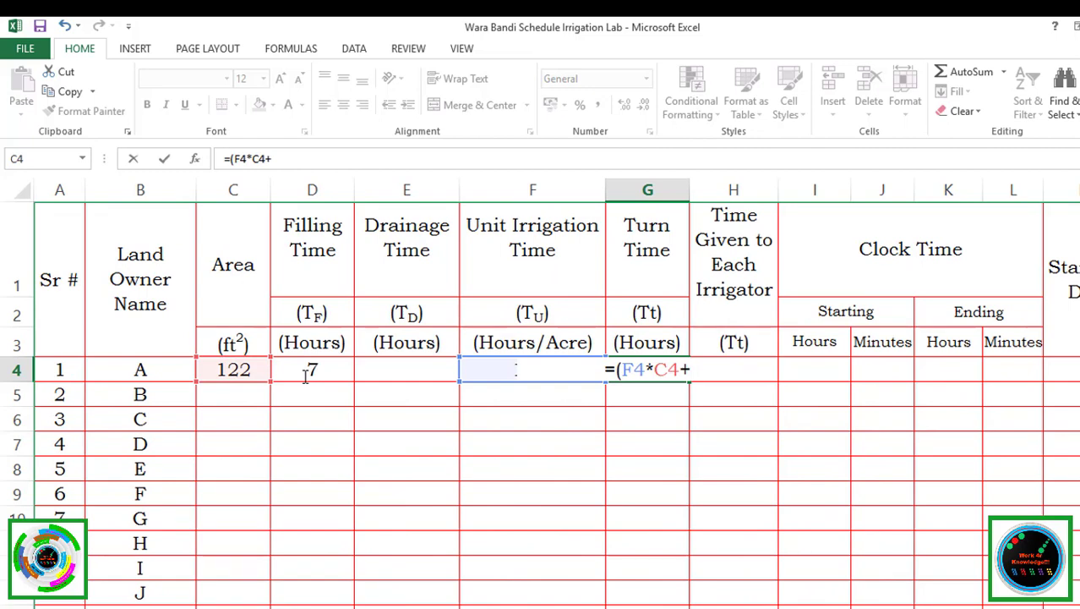
key(Left)
key(Left)
key(Left)
text(-)
key(Left)
key(Left)
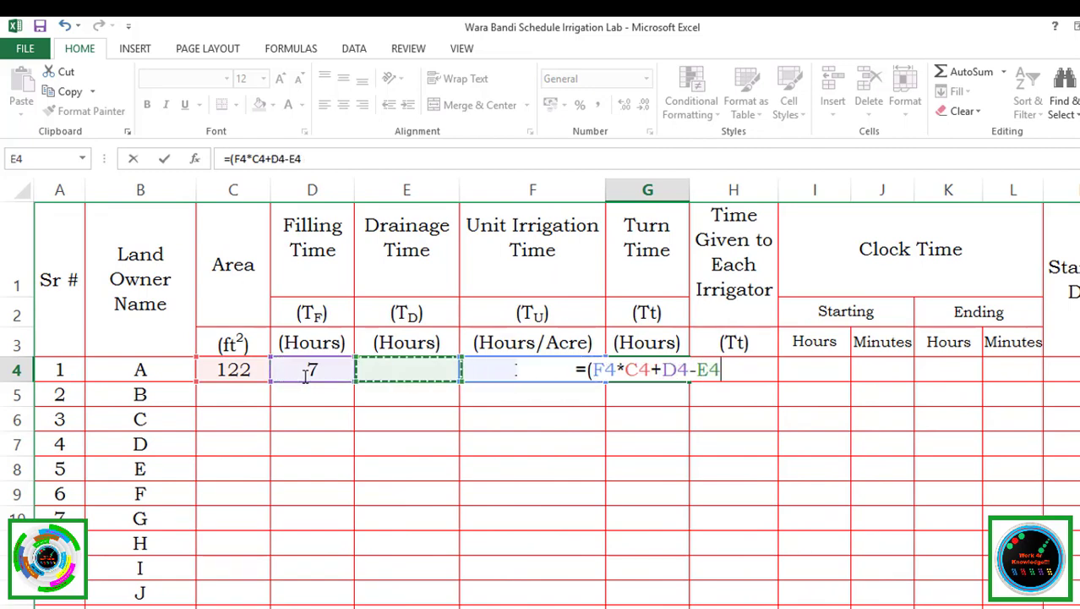
text())
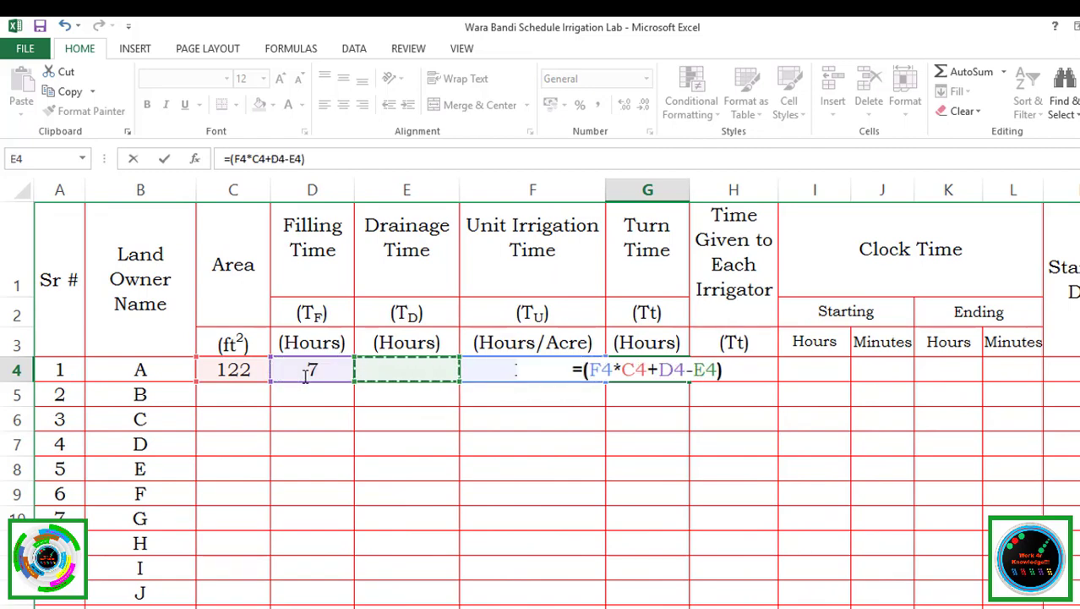
key(Return)
key(Up)
key(Left)
key(Left)
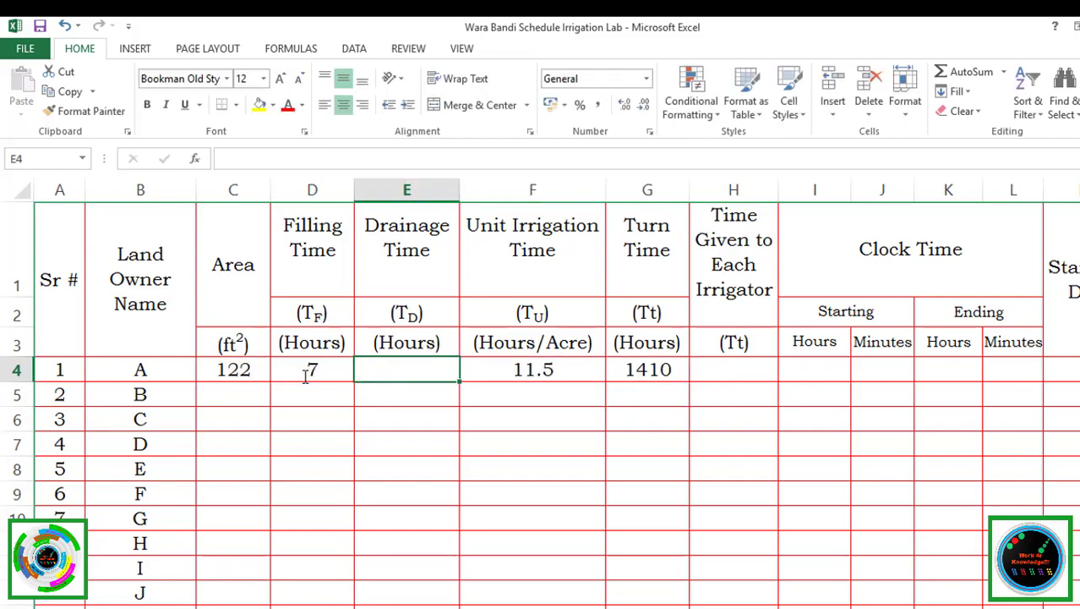
- Set owner A's drainage time in E4 to 0.15, replacing an initial 12.4
text(12.4)
key(Return)
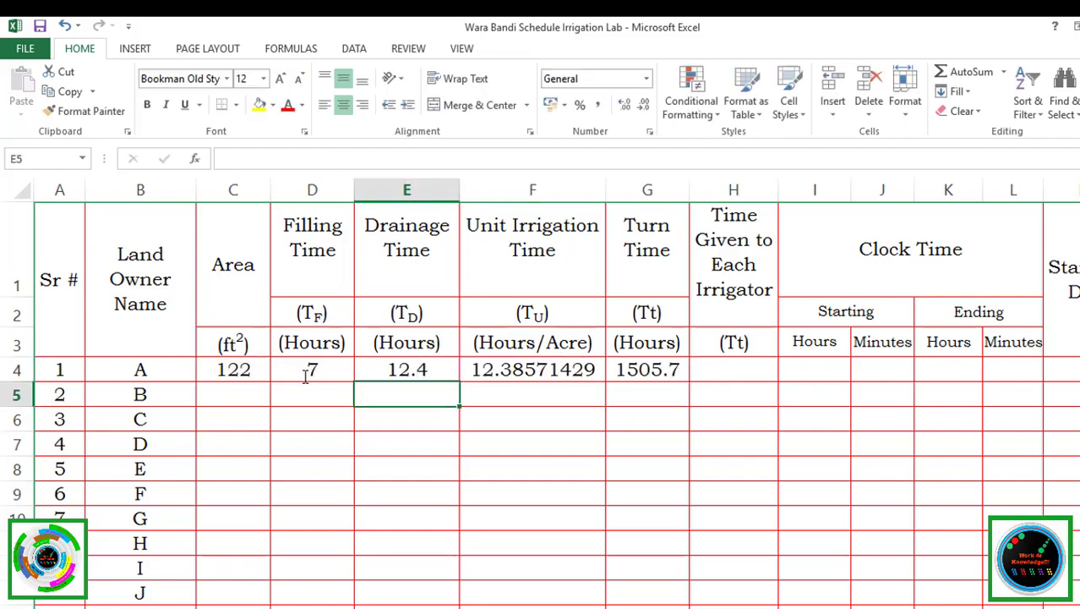
key(Up)
text(0.15)
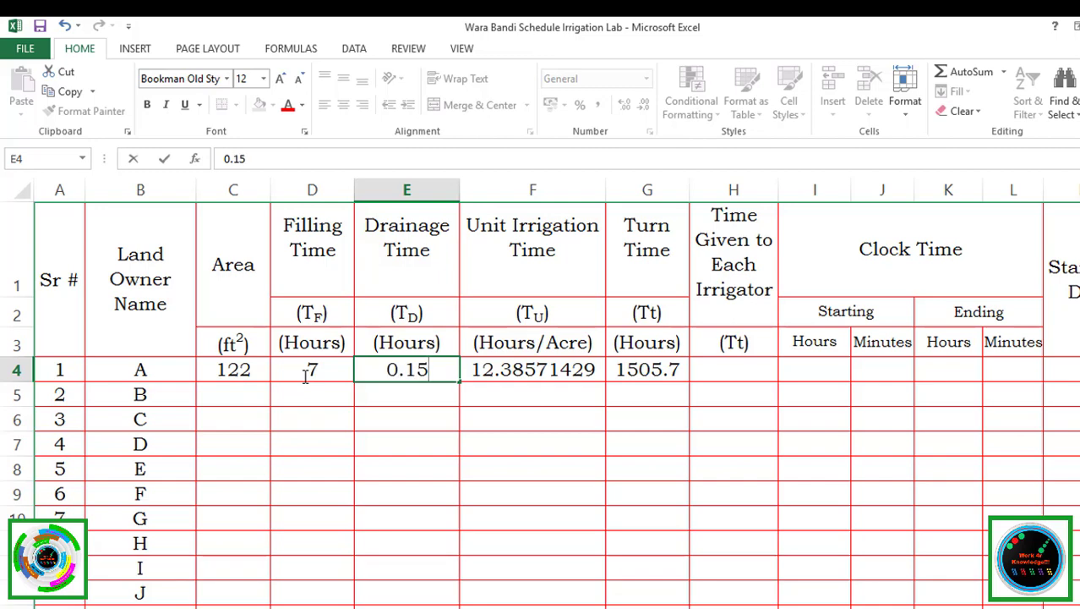
key(Return)
- Check that the filling time in D4 uses the formula =(Q4/R4), leaving it unchanged
key(Left)
key(Up)
key(Down)
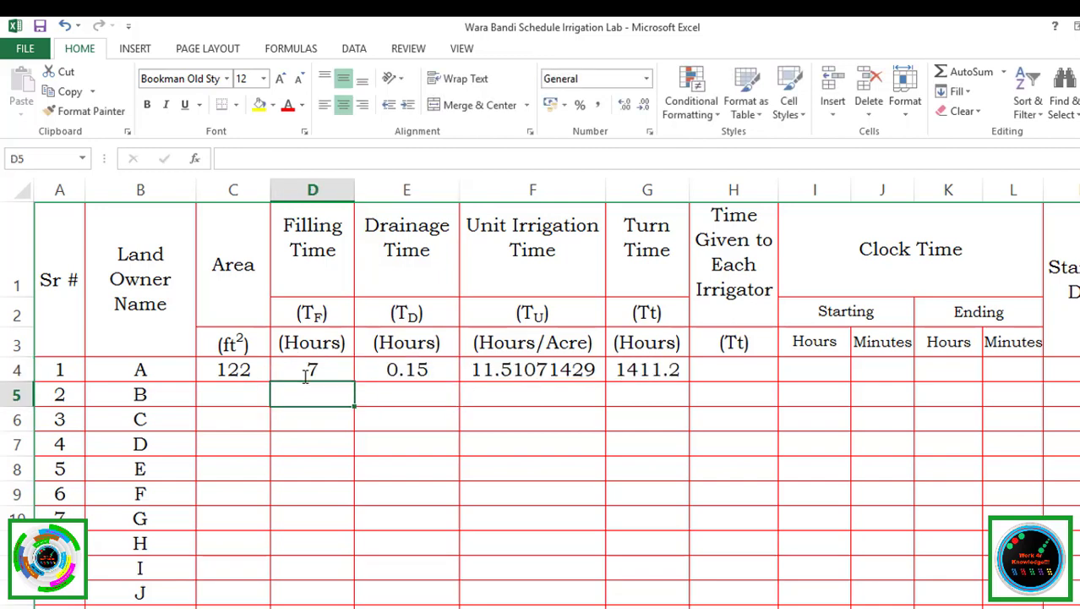
key(Up)
key(F2)
key(Escape)
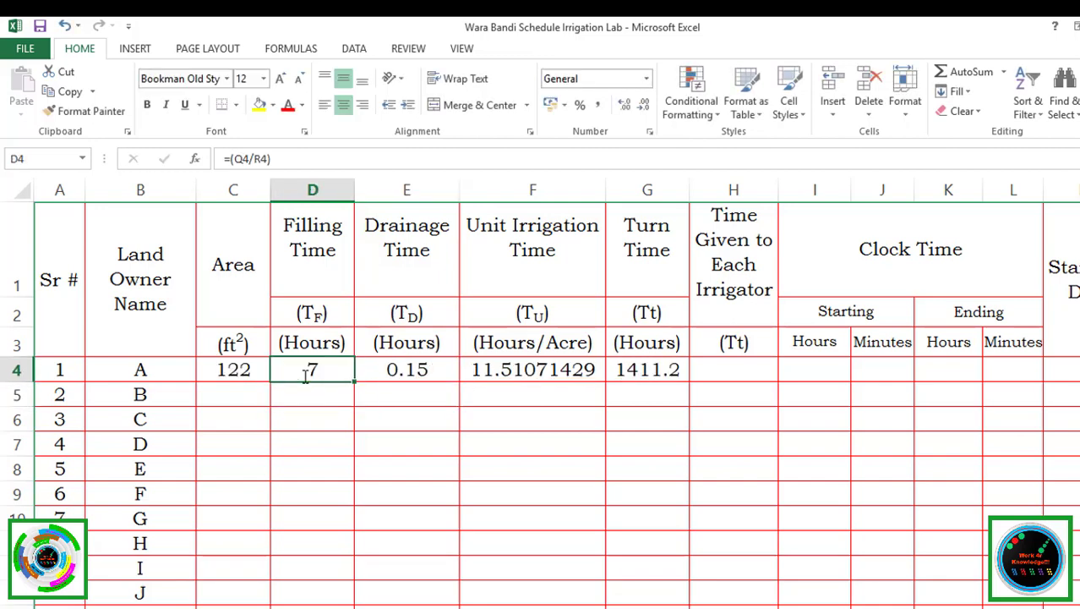
- Change the Length in Q4 to 12, giving filling time 4 and turn time 1434.3
key(Right)
key(Right)
key(Right)
key(Right)
key(Right)
key(Right)
key(Right)
key(Right)
key(Left)
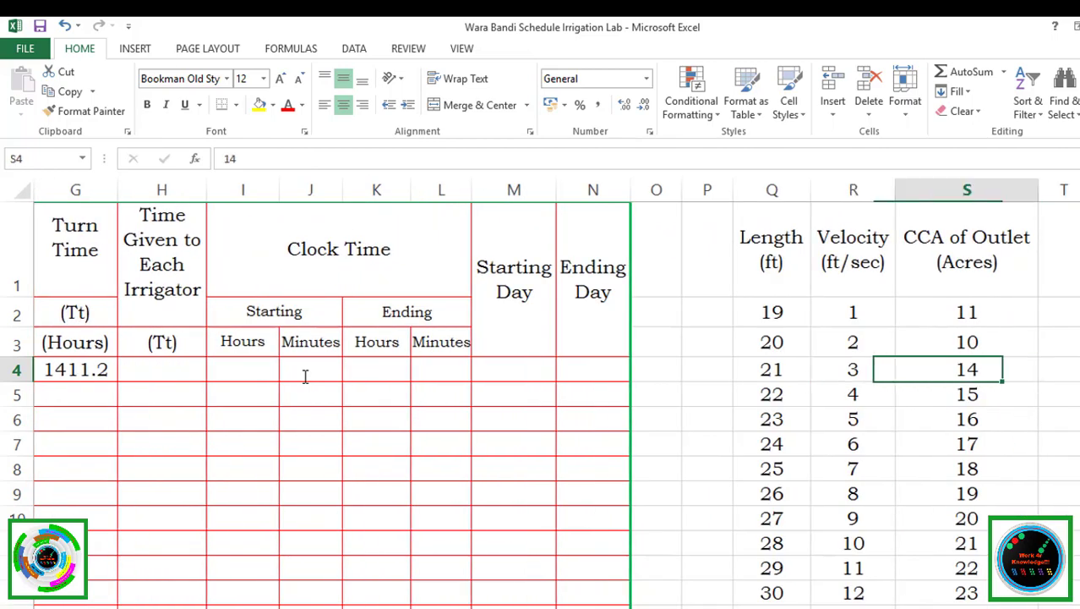
key(Left)
key(Left)
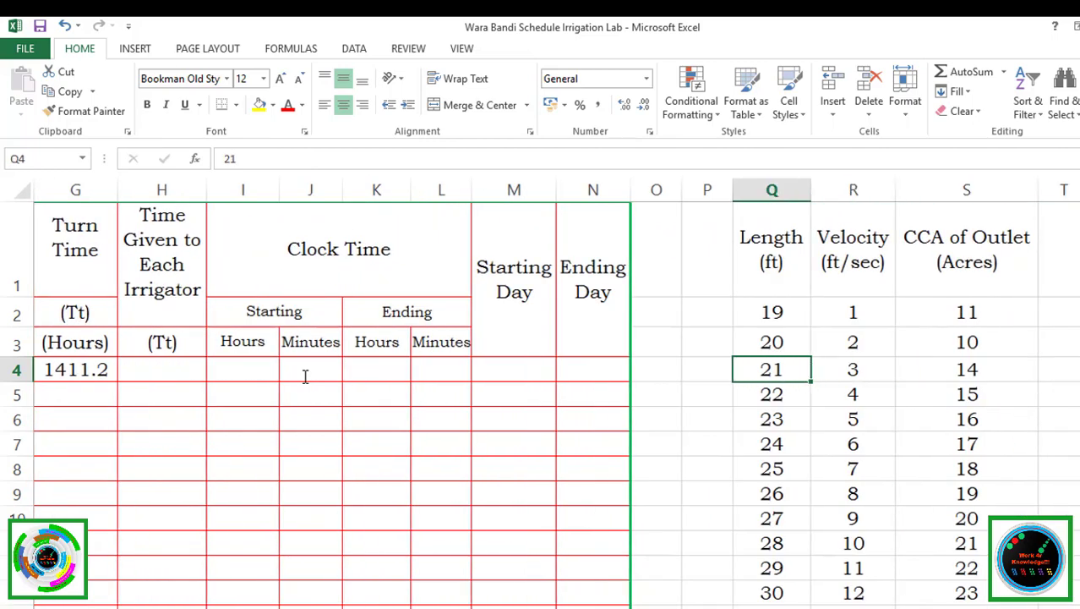
text(12)
key(Return)
key(Left)
key(Left)
key(Left)
key(Left)
key(Left)
key(Left)
key(Left)
key(Right)
key(Right)
key(Right)
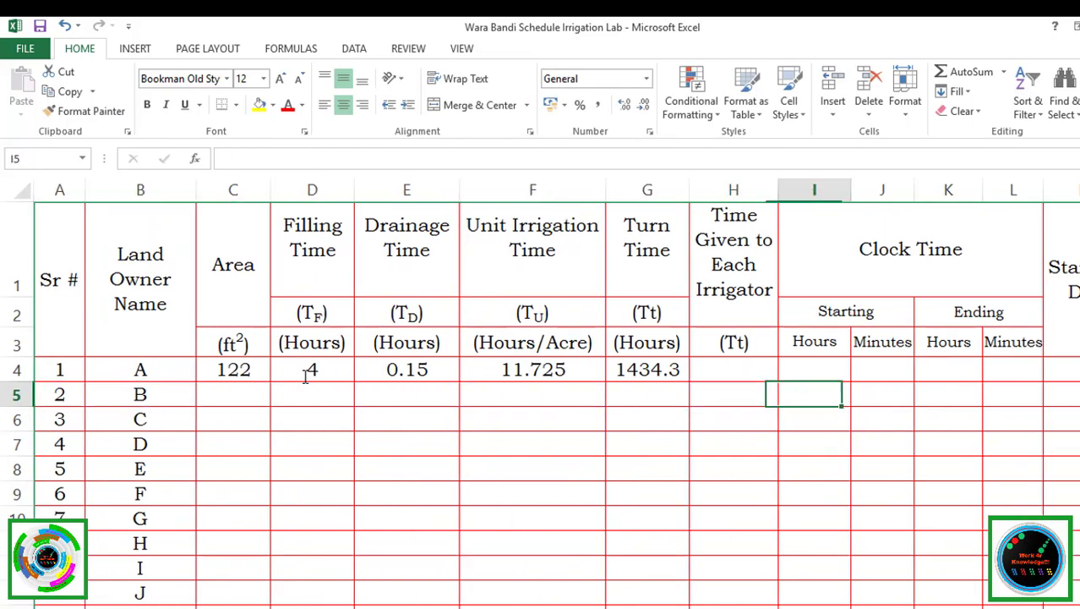
key(Right)
key(Right)
key(Right)
key(Left)
key(Left)
key(Left)
key(Up)
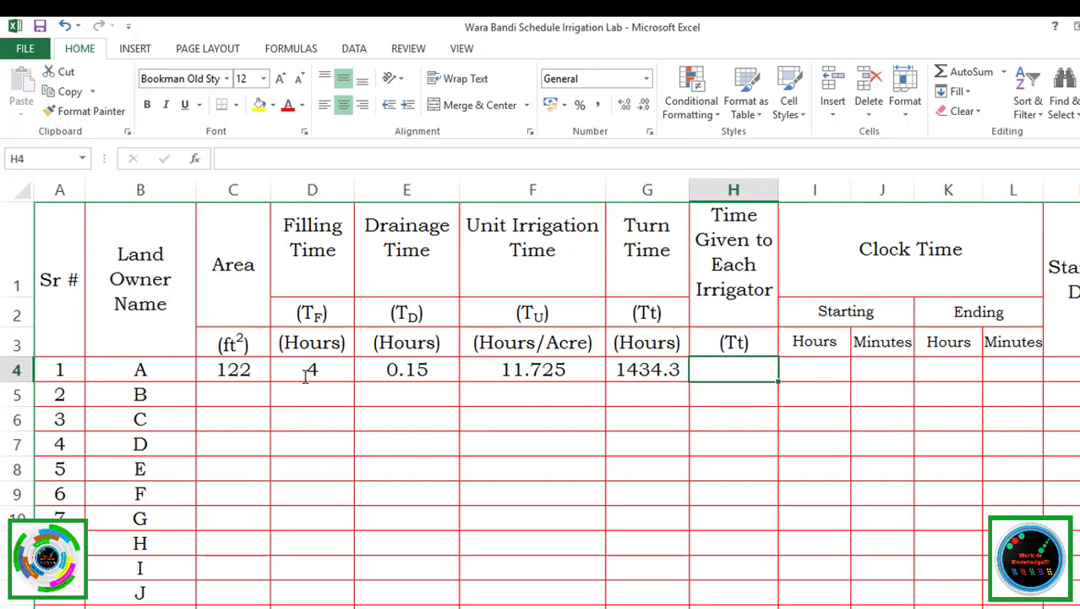
key(Up)
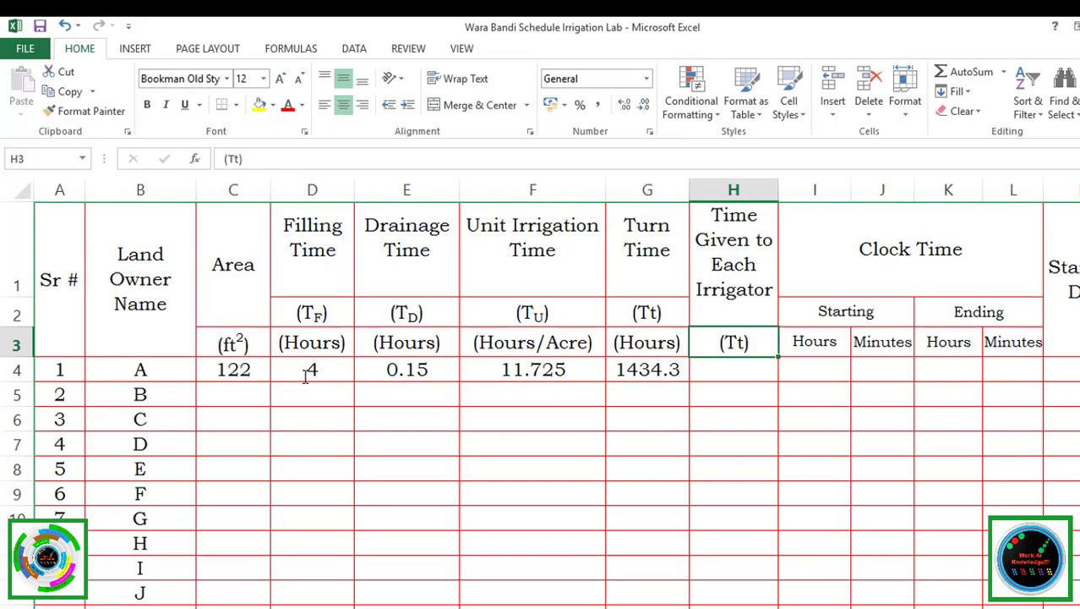
- Insert a blank column H before the Time Given to Each Irrigator header
key(Left)
key(Up)
key(Right)
key(Down)
key(Down)
key(Up)
key(Up)
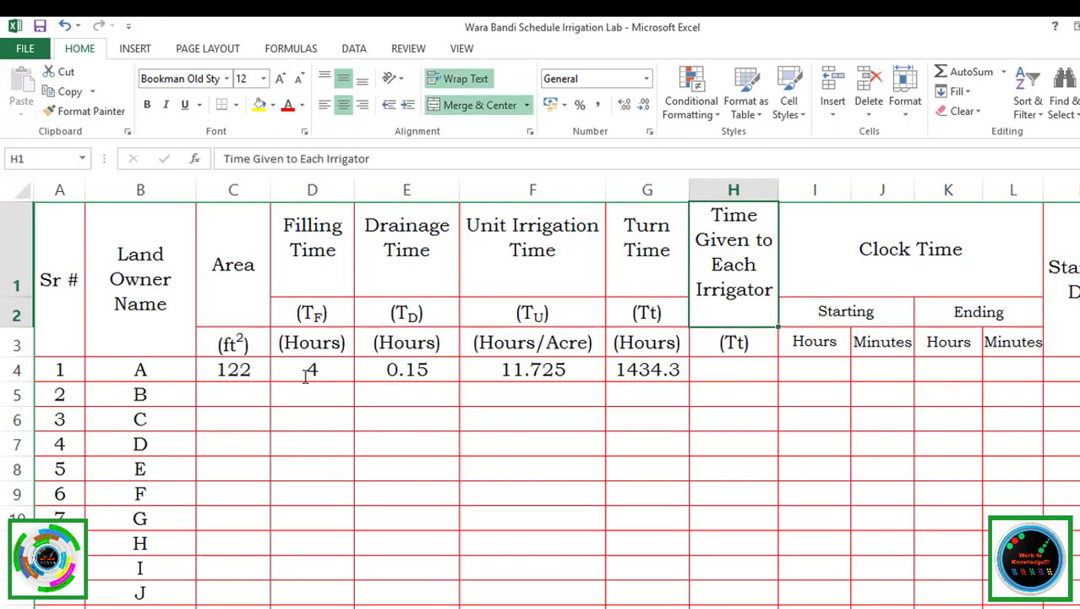
key(ctrl+shift+plus)
key(Down)
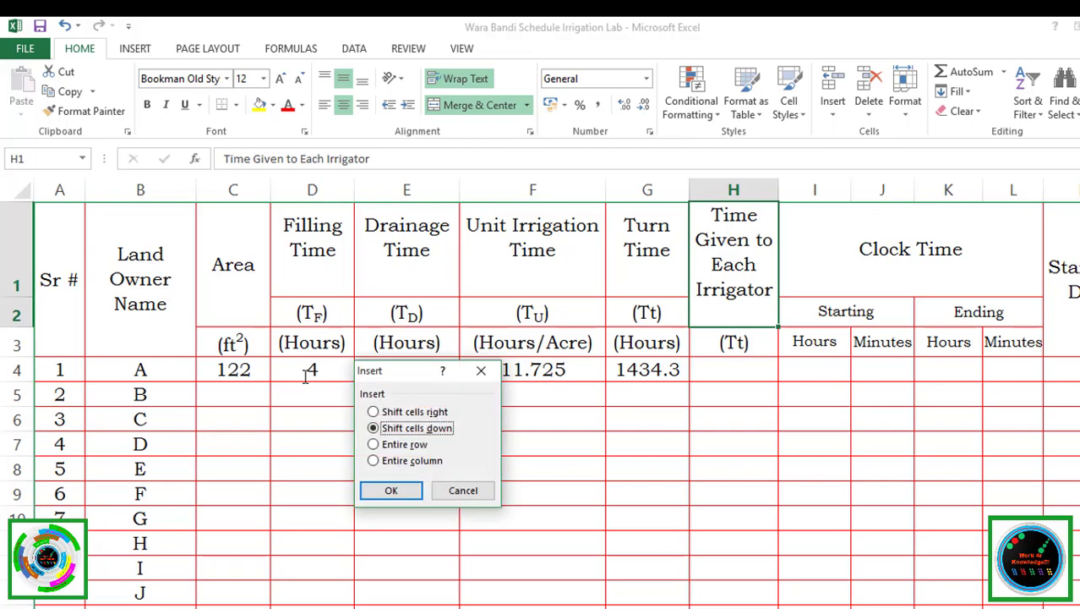
key(Down)
key(Down)
key(Return)
- Unmerge the Time Given header, merge (Tt) across H3:I3 and move it up to row 2
key(Right)
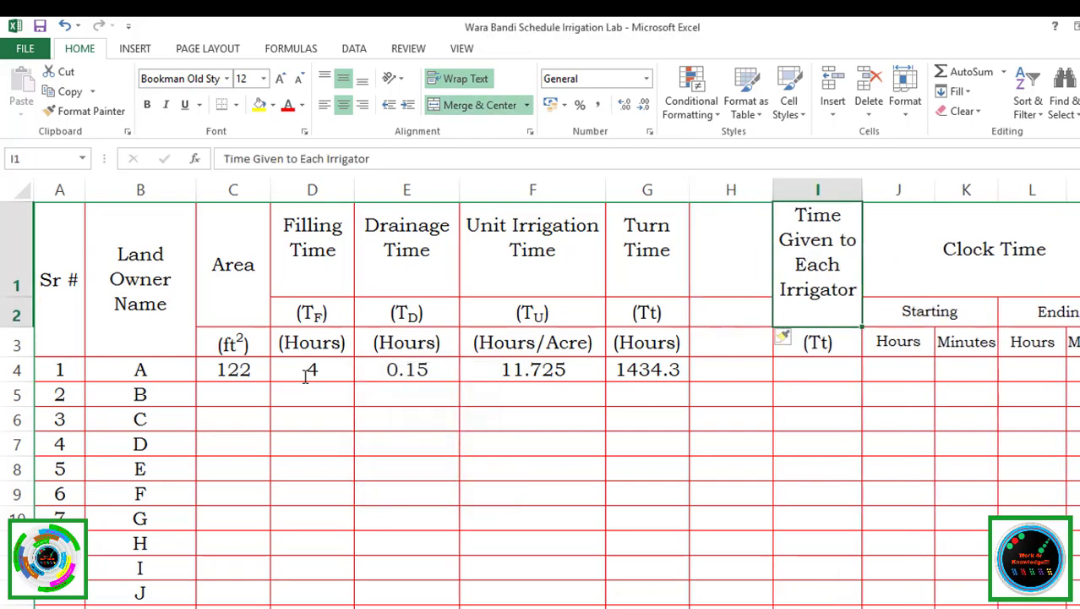
key(shift+Left)
click(461, 106)
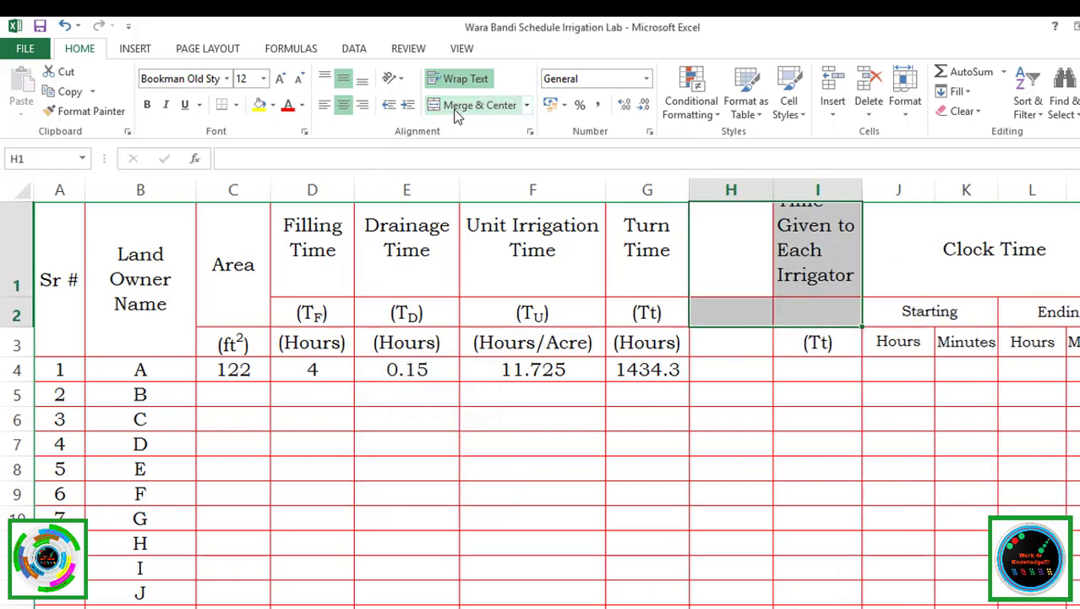
key(Down)
key(Down)
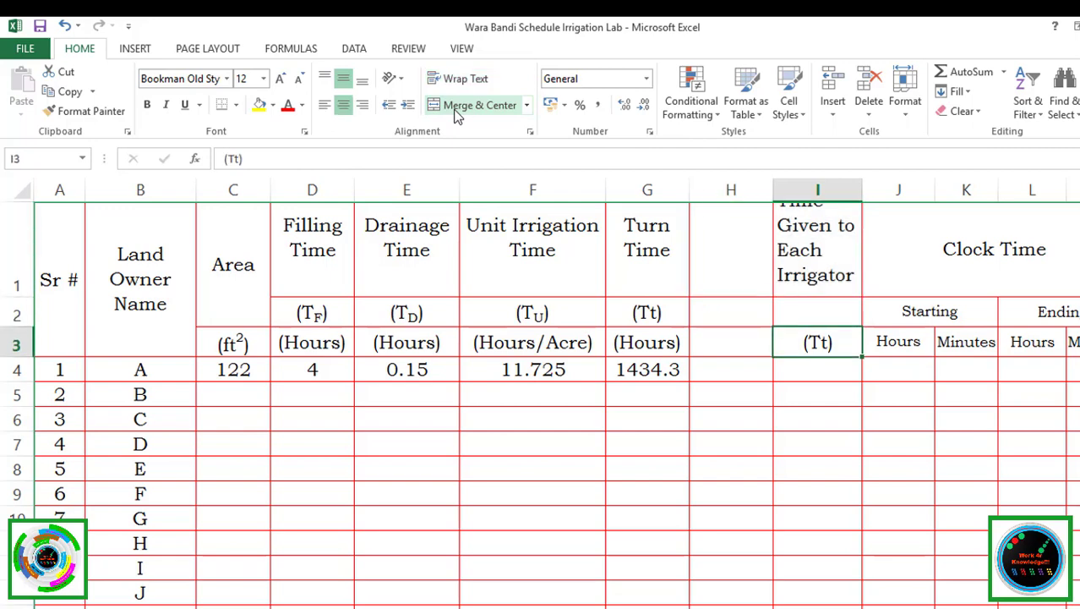
key(shift+Left)
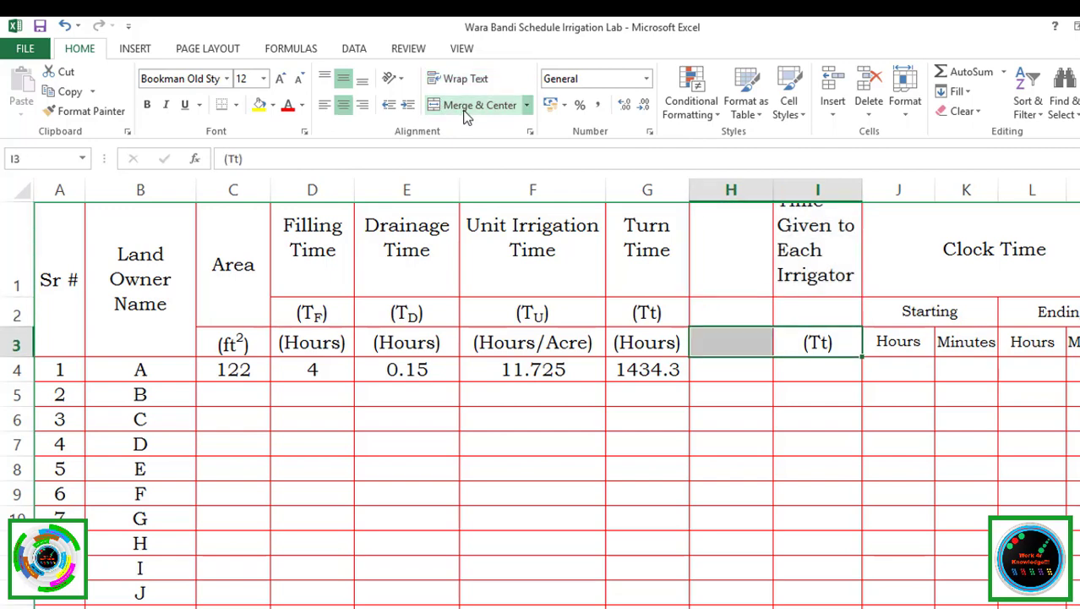
click(462, 115)
key(ctrl+c)
key(Up)
key(ctrl+v)
key(Down)
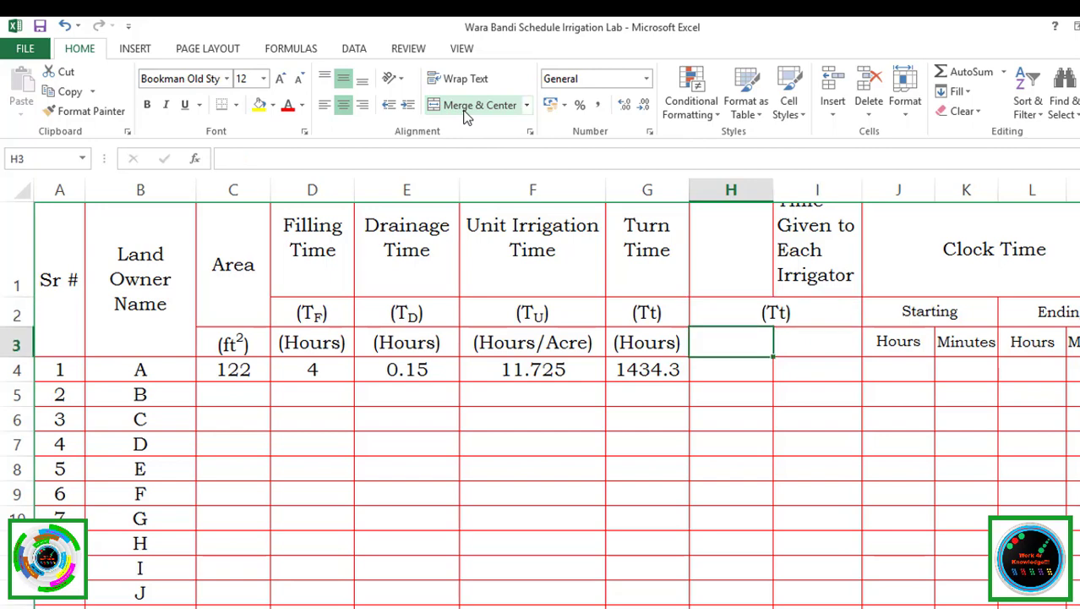
key(Right)
key(Right)
- Label H3 'Hours' and I3 'Minutes' with the Starting Hours header formatting
click(89, 111)
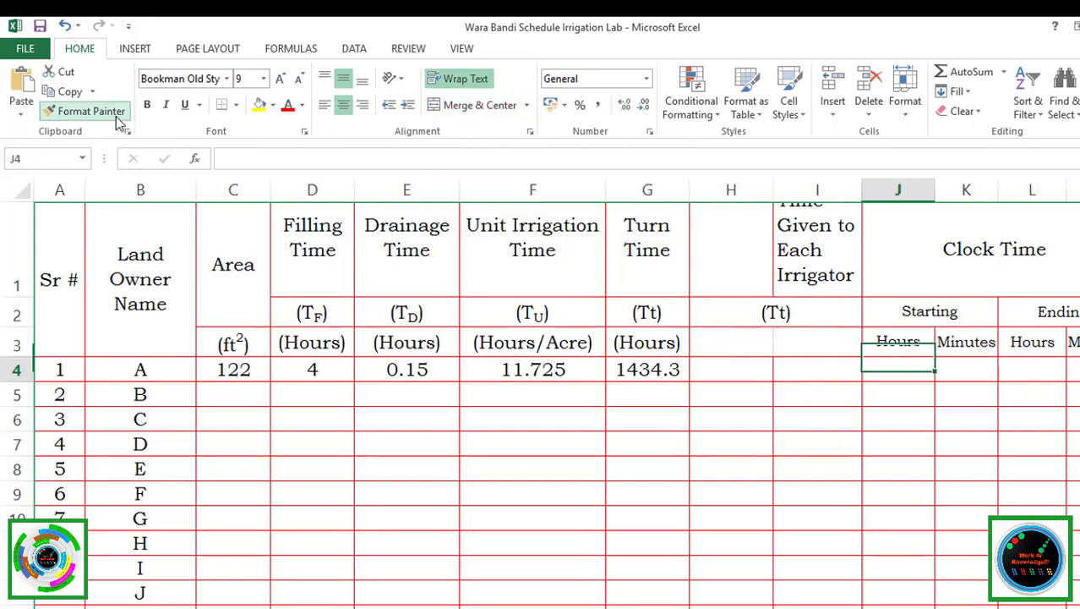
key(Left)
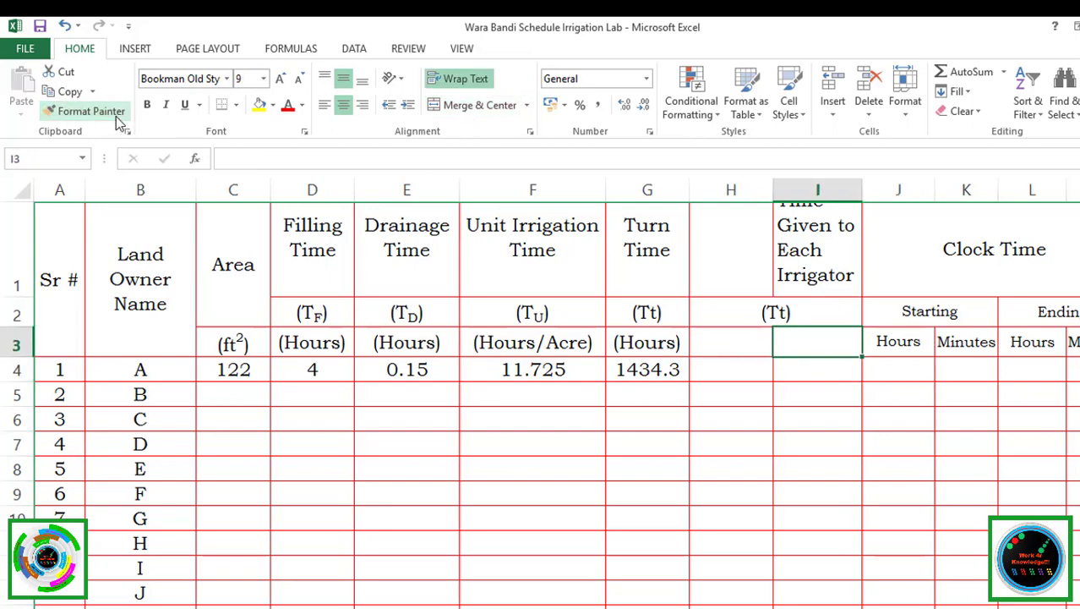
key(Left)
text(Hours)
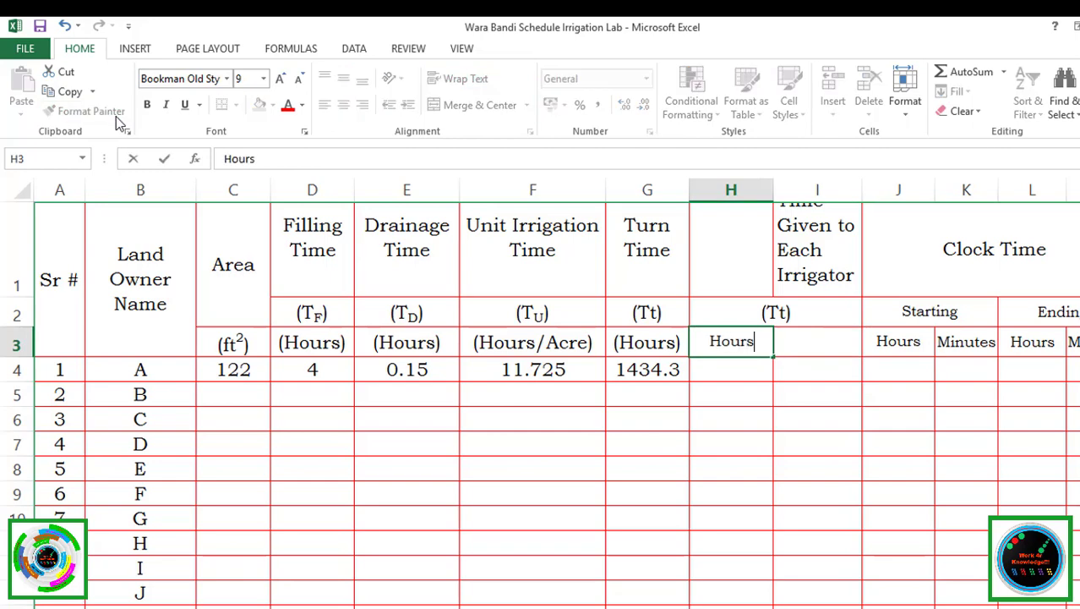
key(Tab)
text(Minute)
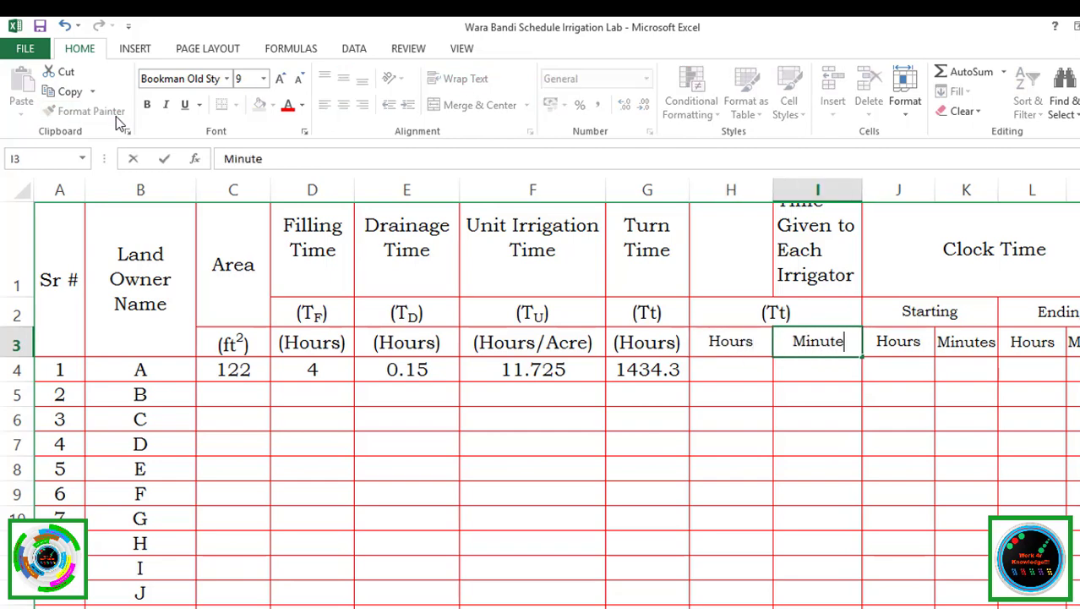
text(s)
key(Return)
key(Right)
key(Right)
key(Right)
key(Right)
key(Right)
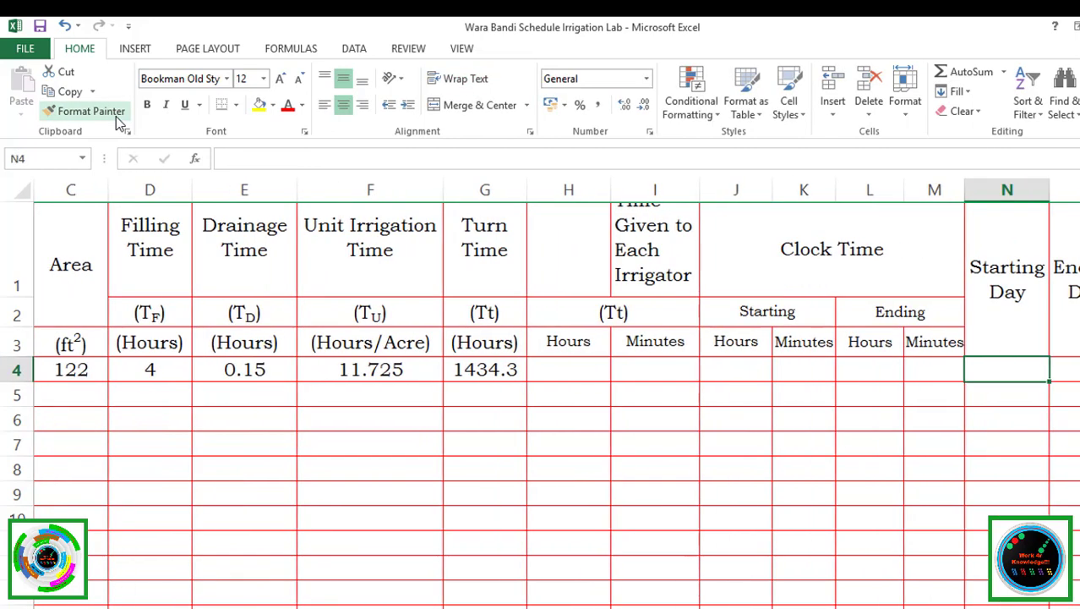
key(Left)
key(Left)
key(Left)
key(Left)
key(Left)
key(Right)
key(Right)
key(Right)
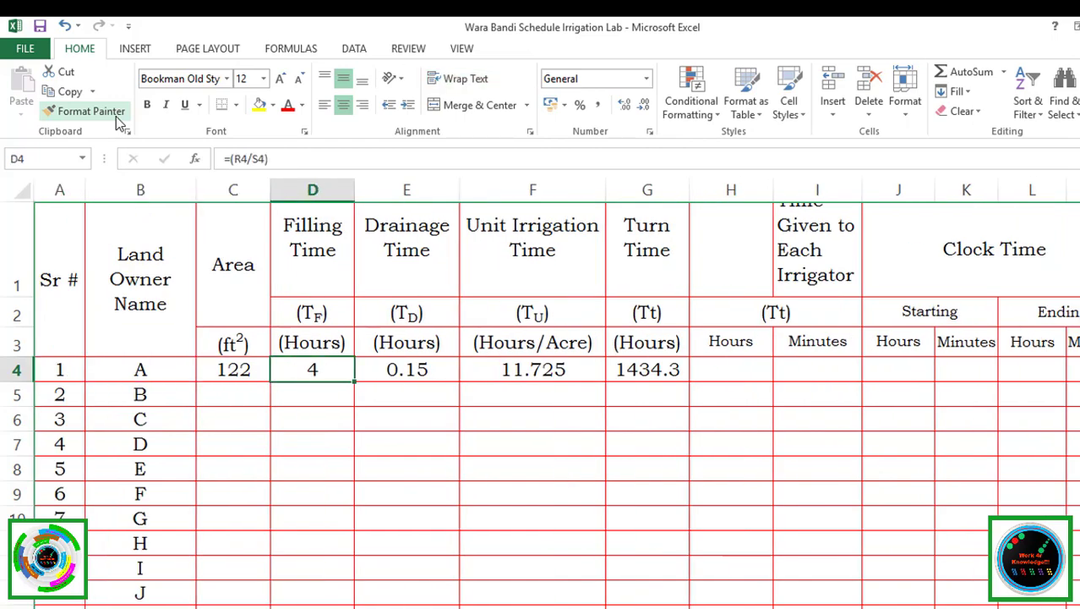